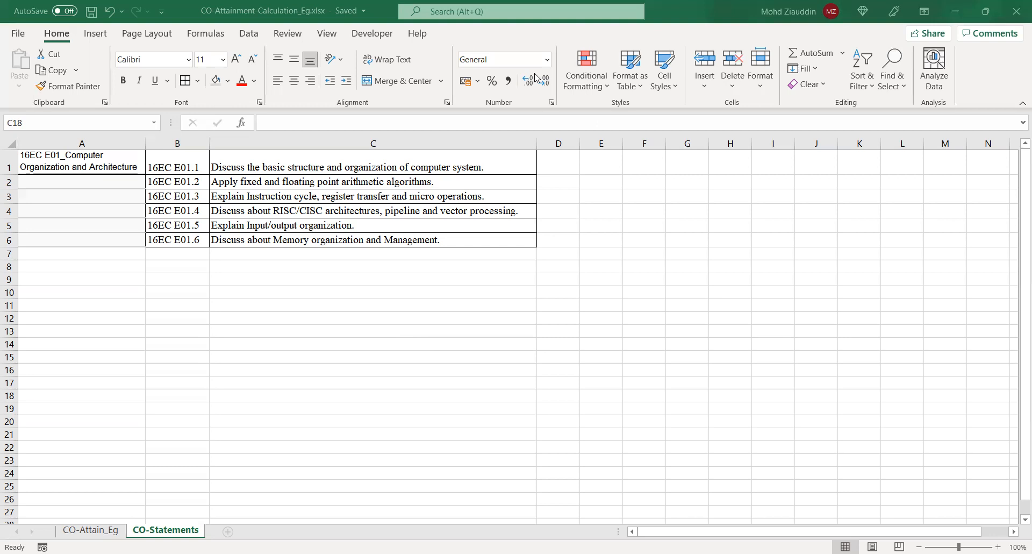
Review the sample question paper, the CO assessment procedure in the PDF and the first answer script video
{"action": "key", "text": "alt+Tab"}
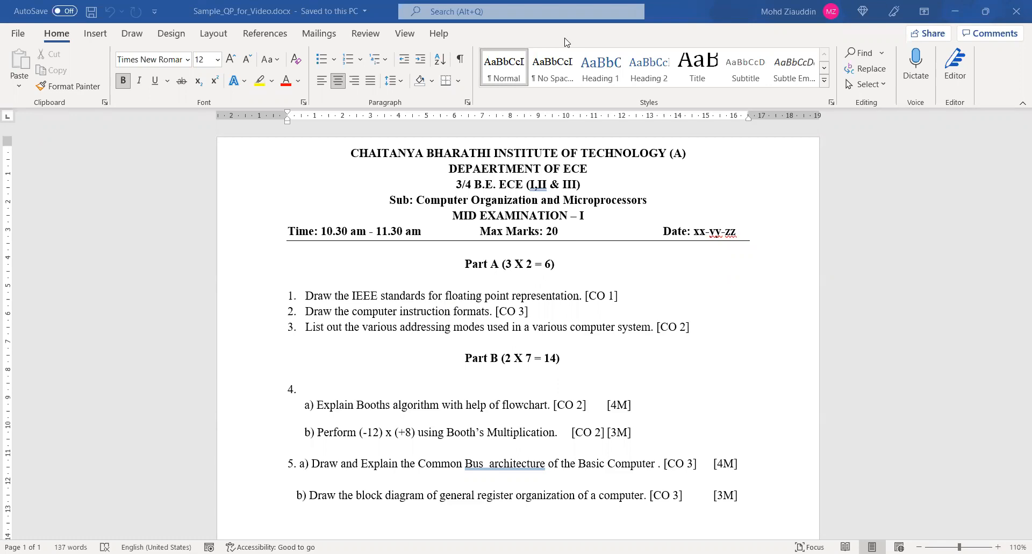
{"action": "key", "text": "alt+Tab"}
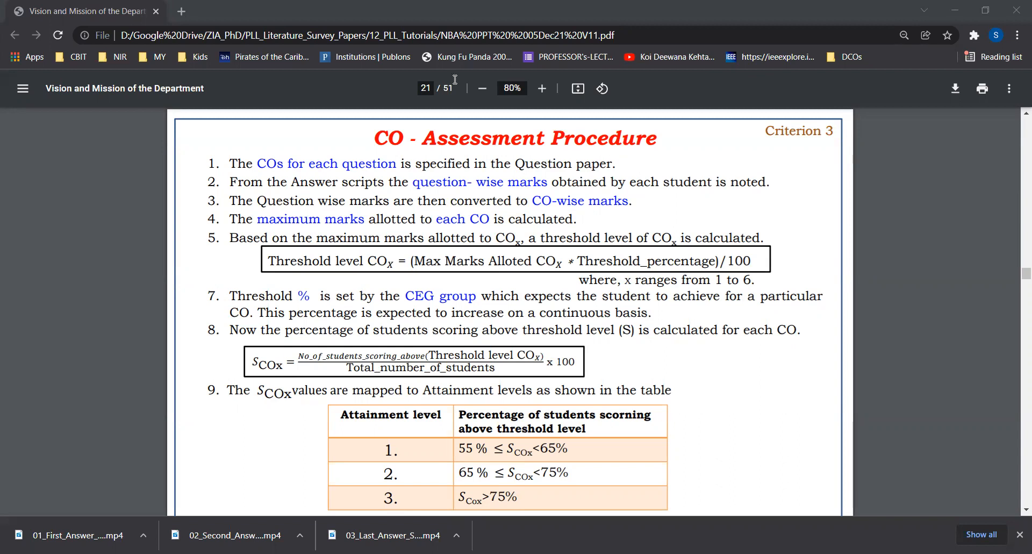
{"action": "key", "text": "alt+Tab"}
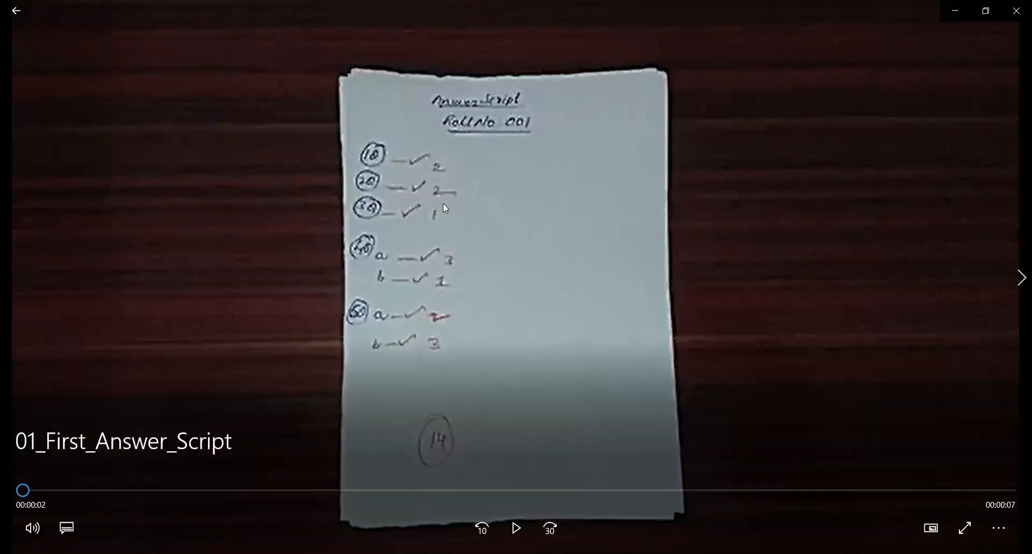
{"action": "left_click", "coordinate": [515, 527]}
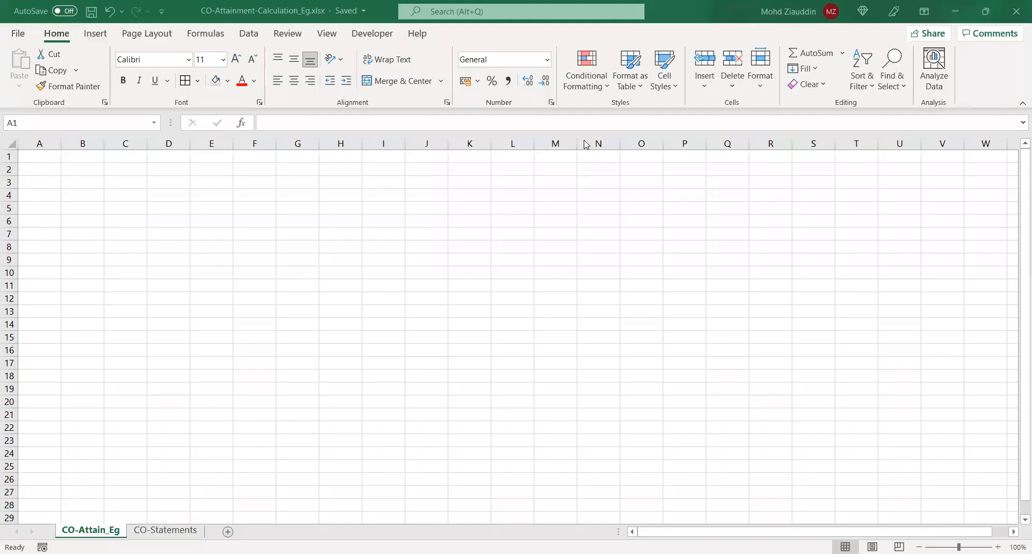
In the CO-Attain_Eg sheet, widen column A slightly and enter AY in A1 with 2016-17 in B1
{"action": "left_click", "coordinate": [52, 156]}
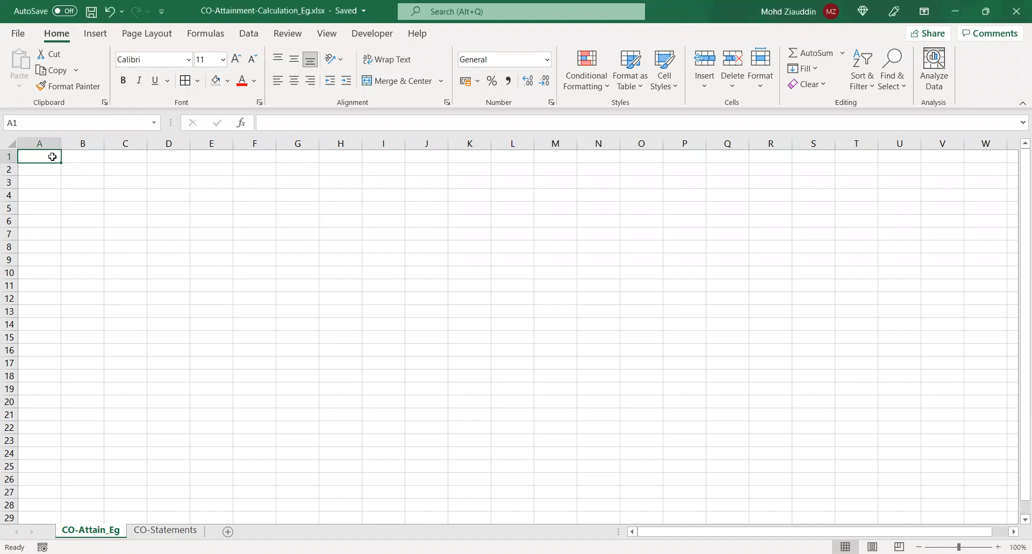
{"action": "left_click_drag", "start_coordinate": [61, 143], "coordinate": [77, 143]}
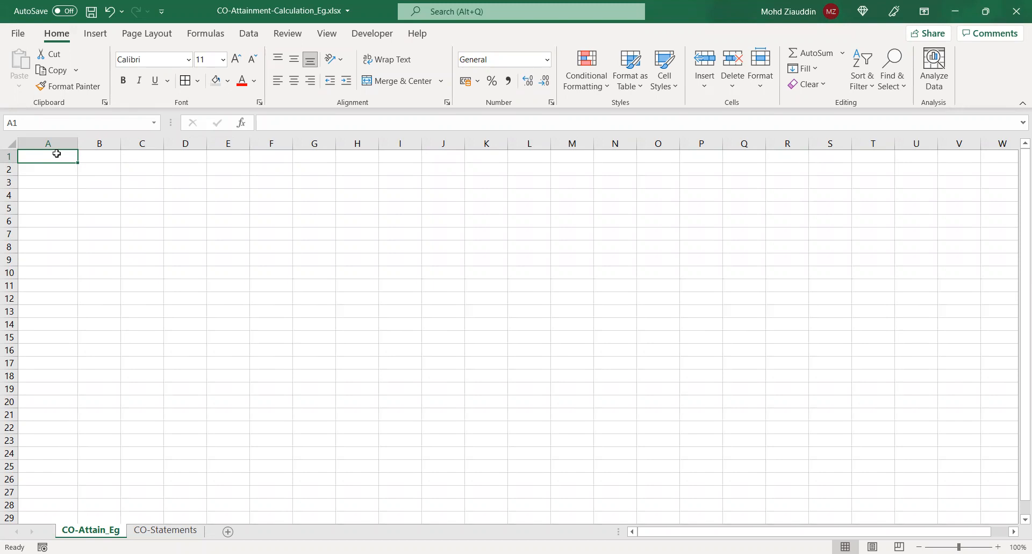
{"action": "type", "text": "AY"}
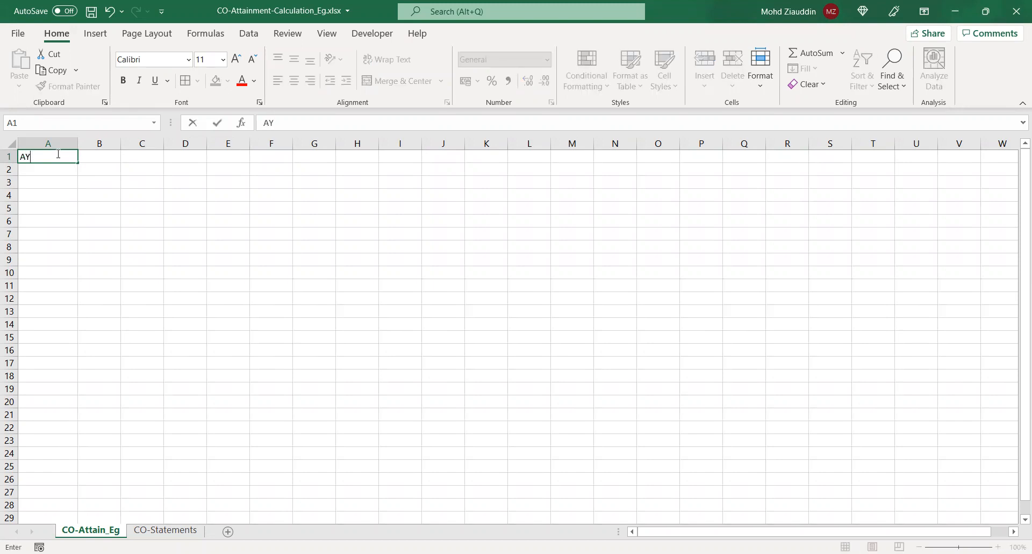
{"action": "key", "text": "Tab"}
{"action": "type", "text": "20"}
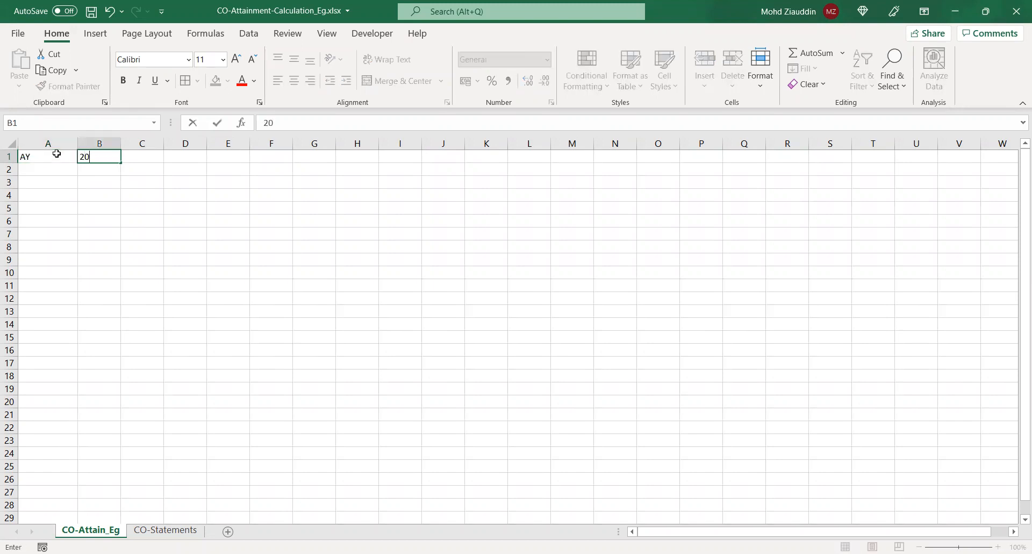
{"action": "type", "text": "16-17"}
{"action": "left_click", "coordinate": [59, 167]}
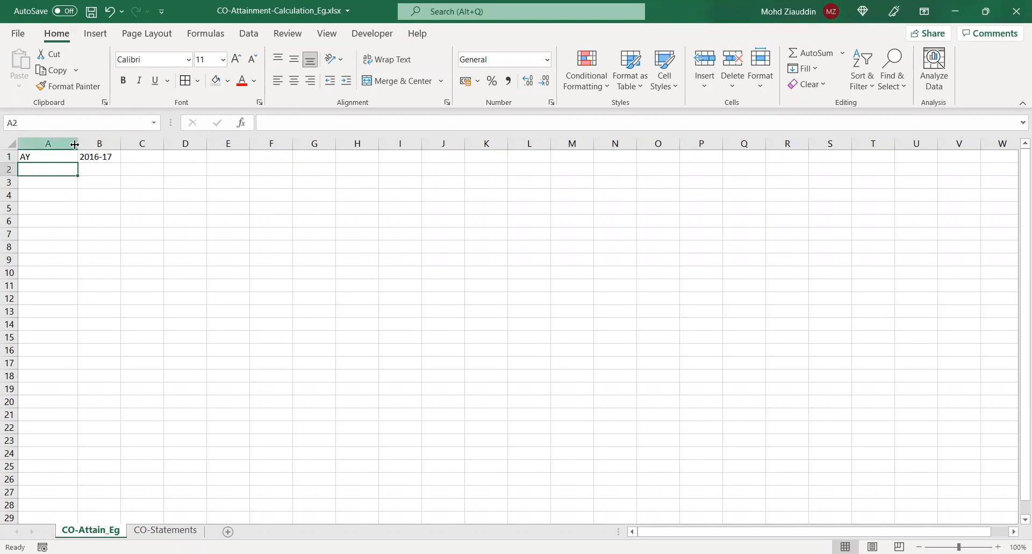
Narrow column A slightly and enter Program in A2 with BE-ECE in B2
{"action": "mouse_move", "coordinate": [76, 144]}
{"action": "left_mouse_down"}
{"action": "mouse_move", "coordinate": [51, 144]}
{"action": "mouse_move", "coordinate": [72, 144]}
{"action": "left_mouse_up"}
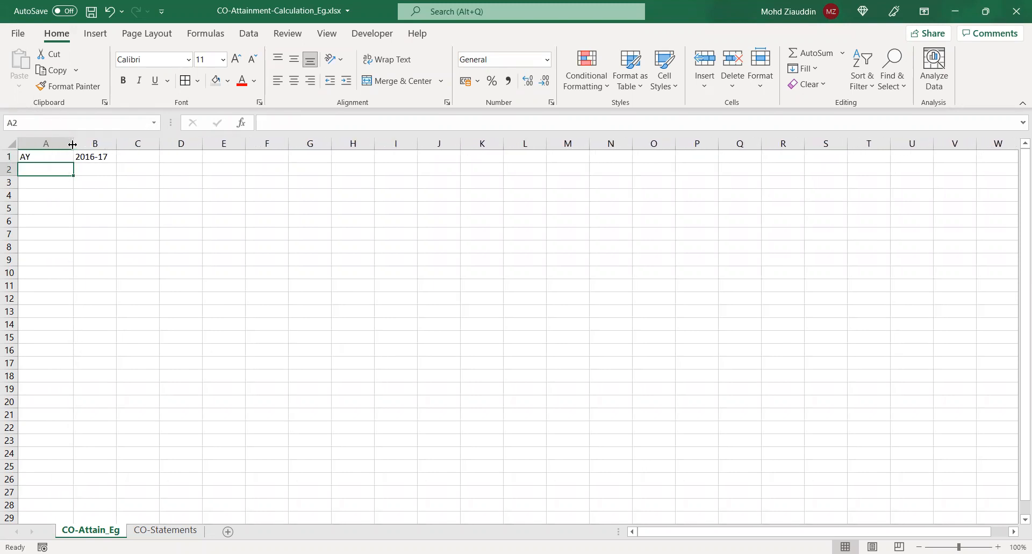
{"action": "left_click", "coordinate": [63, 157]}
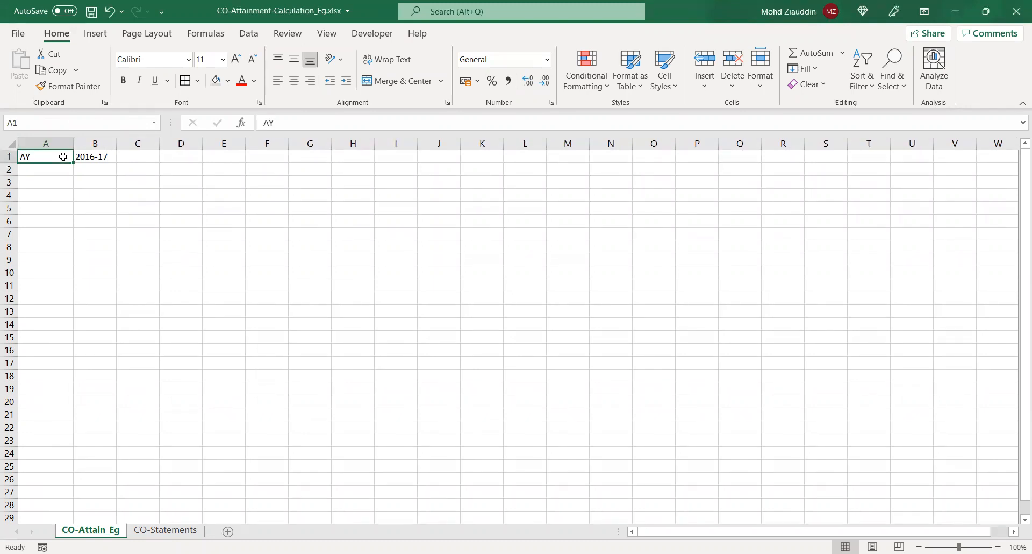
{"action": "left_click", "coordinate": [59, 169]}
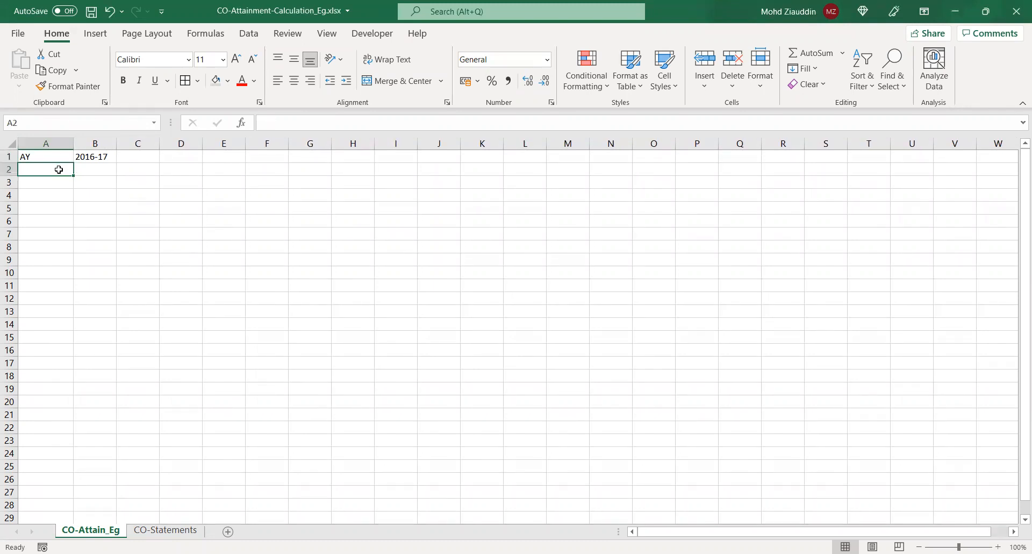
{"action": "type", "text": "Program"}
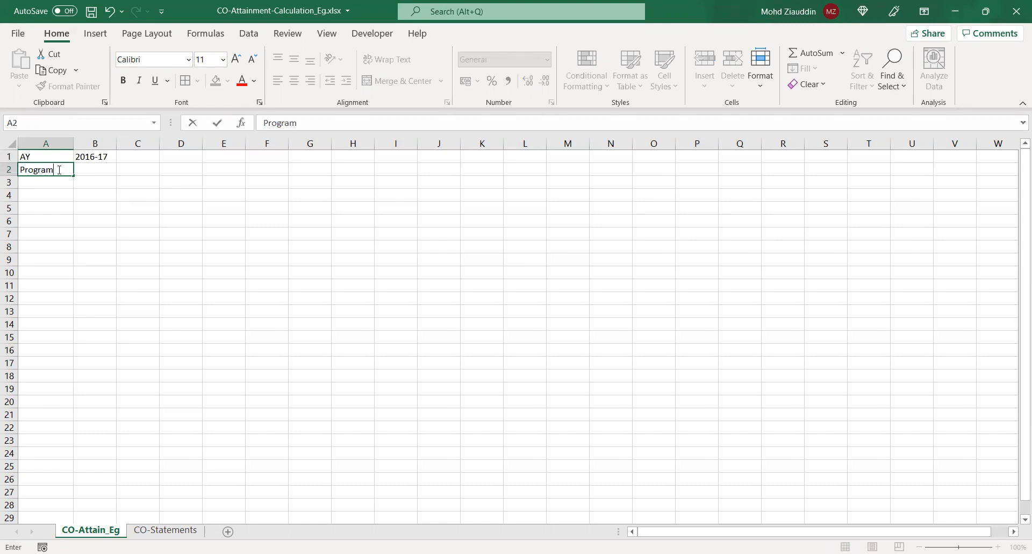
{"action": "key", "text": "Tab"}
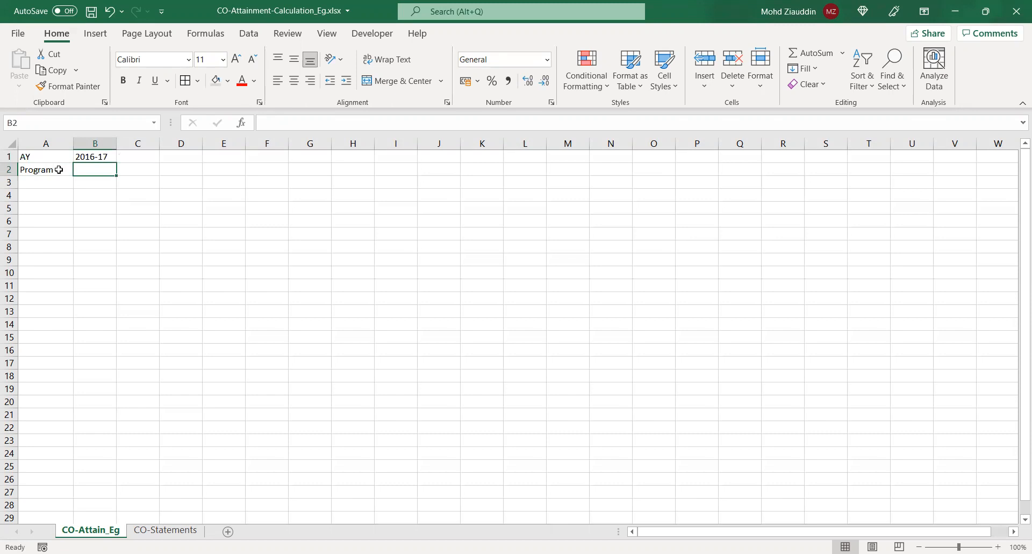
{"action": "type", "text": "B"}
{"action": "key", "text": "BackSpace"}
{"action": "type", "text": "BE-ECE"}
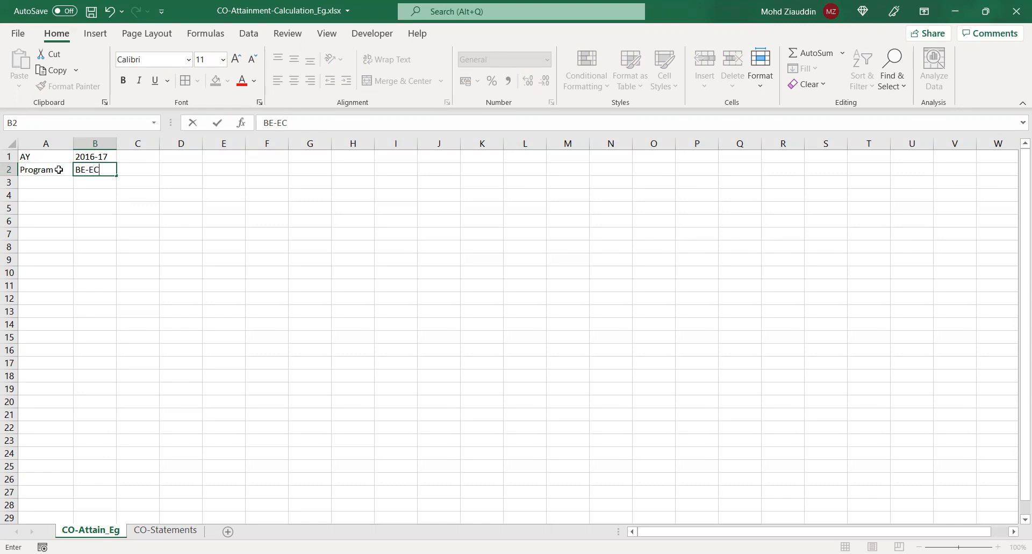
Enter Class in A3 with E-3 in B3
{"action": "left_click", "coordinate": [51, 178]}
{"action": "type", "text": "Class"}
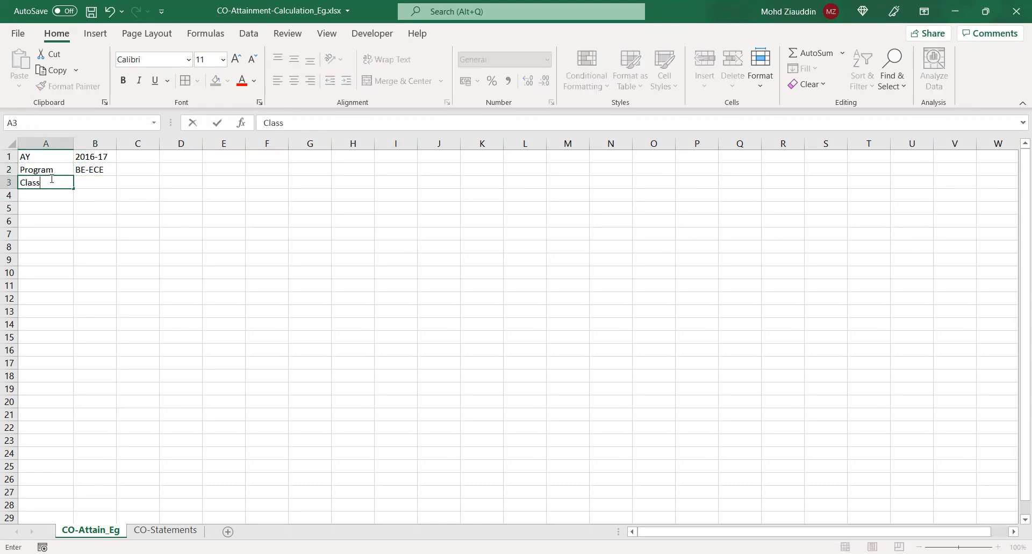
{"action": "key", "text": "Tab"}
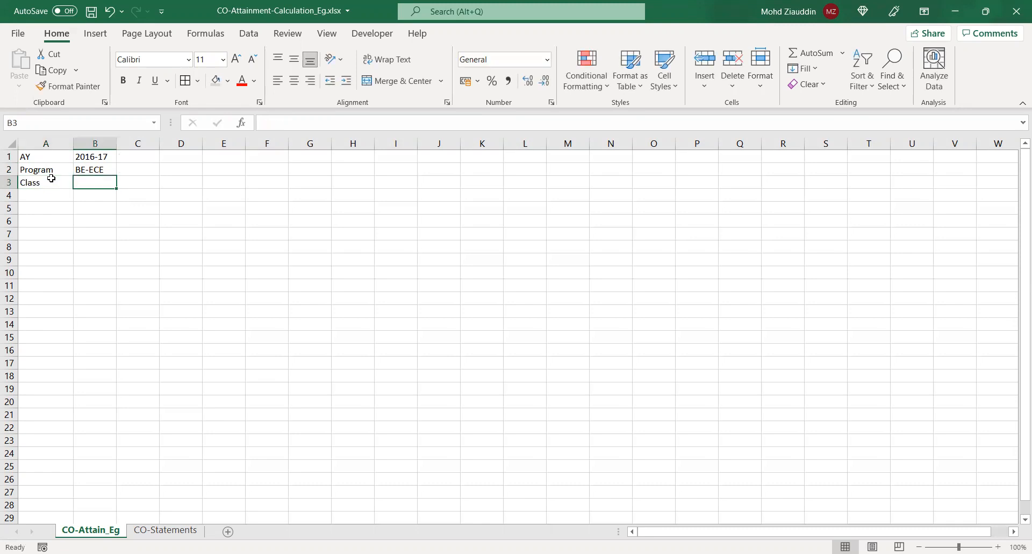
{"action": "type", "text": "E-3"}
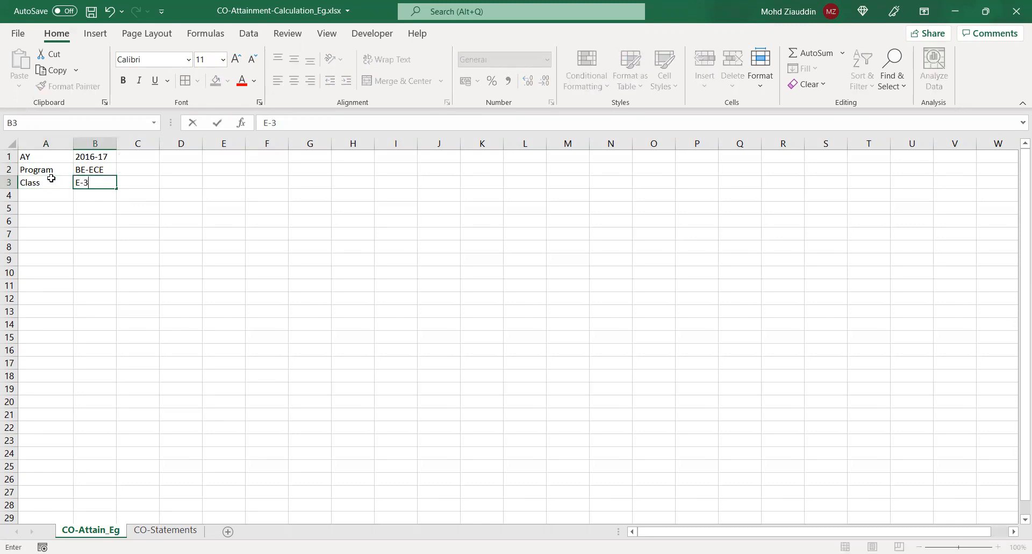
Enter Course in A4 and copy the subject name from the Word question paper into B4, matching the sheet's formatting
{"action": "left_click", "coordinate": [27, 194]}
{"action": "type", "text": "Course"}
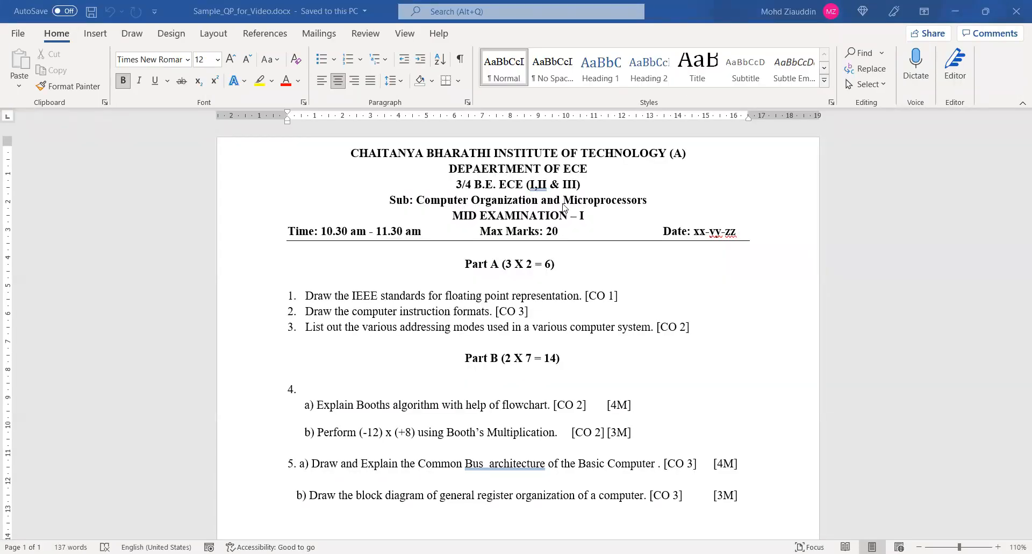
{"action": "left_click_drag", "start_coordinate": [649, 201], "coordinate": [441, 201]}
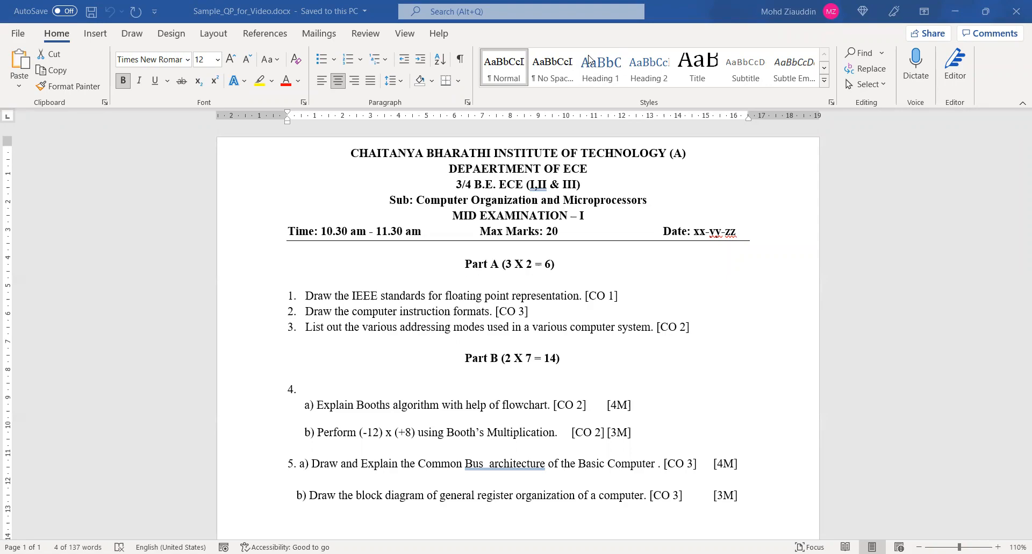
{"action": "key", "text": "alt+Tab"}
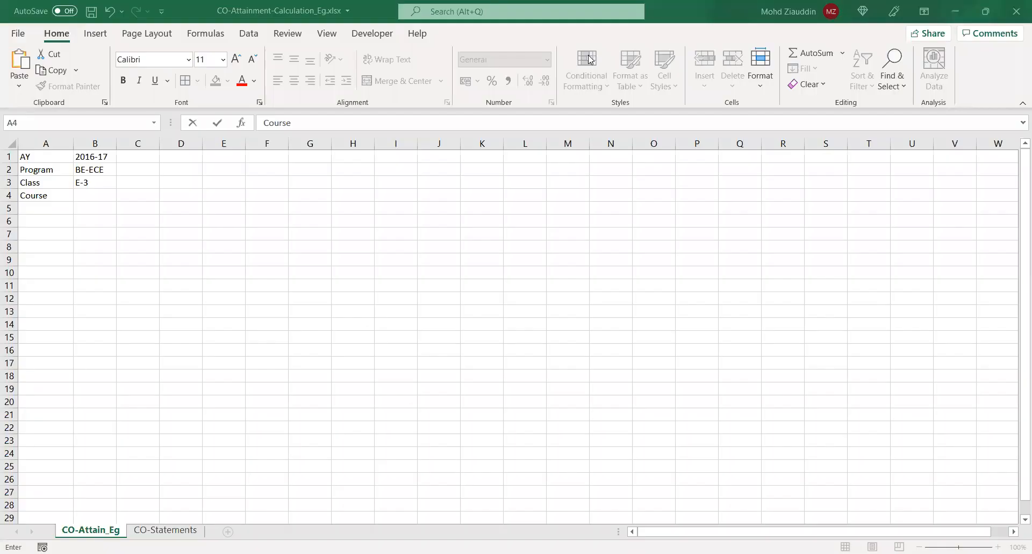
{"action": "left_click", "coordinate": [92, 196]}
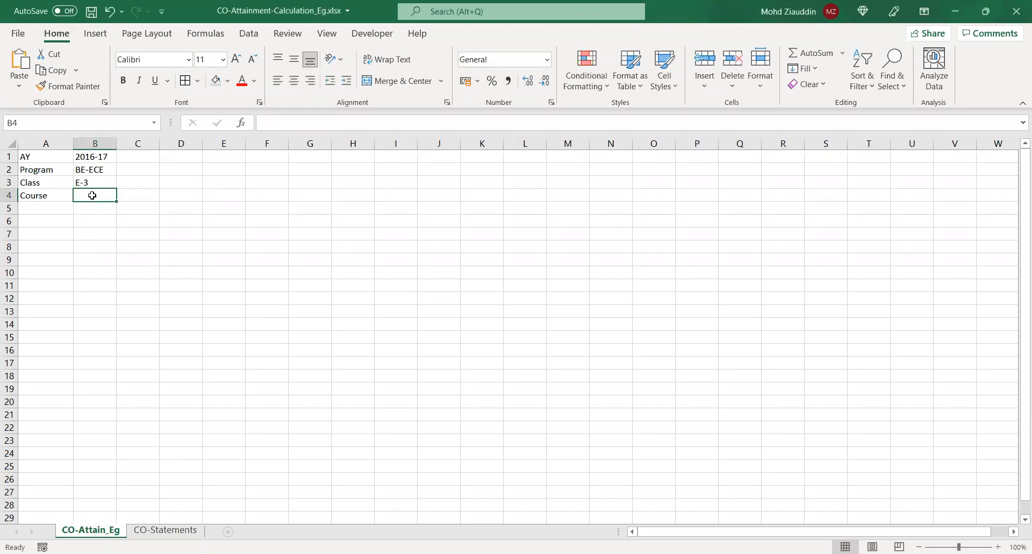
{"action": "type", "text": "Computer Organization and Microprocessors"}
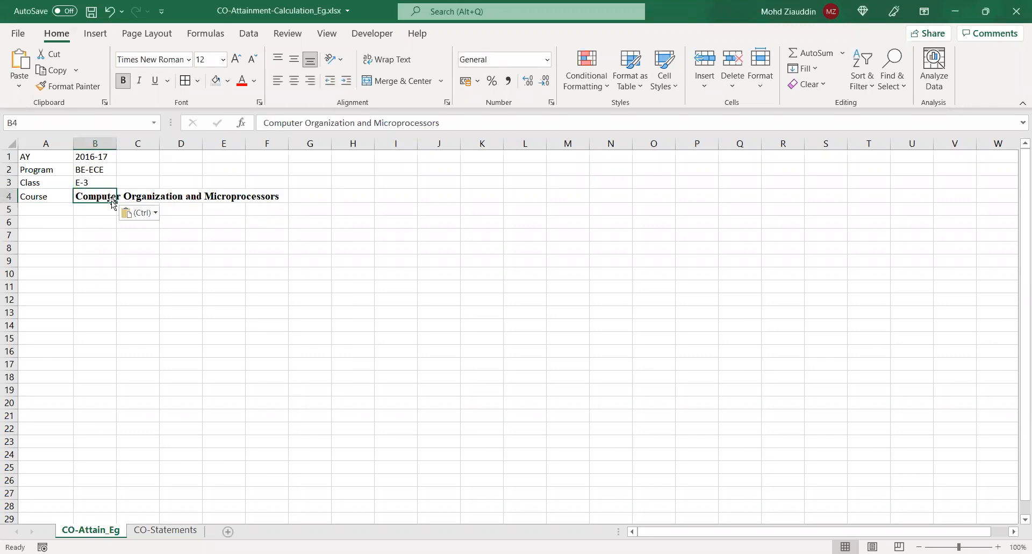
{"action": "left_click", "coordinate": [152, 215]}
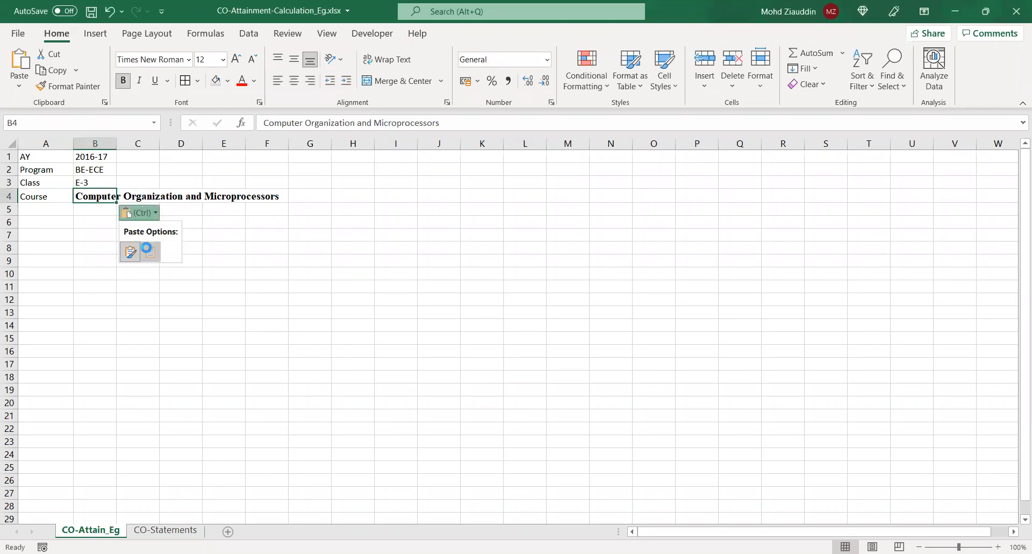
{"action": "left_click", "coordinate": [146, 250]}
Enter Exam/Assessment in A5 with MID-1 in B5
{"action": "left_click", "coordinate": [48, 208]}
{"action": "type", "text": "E"}
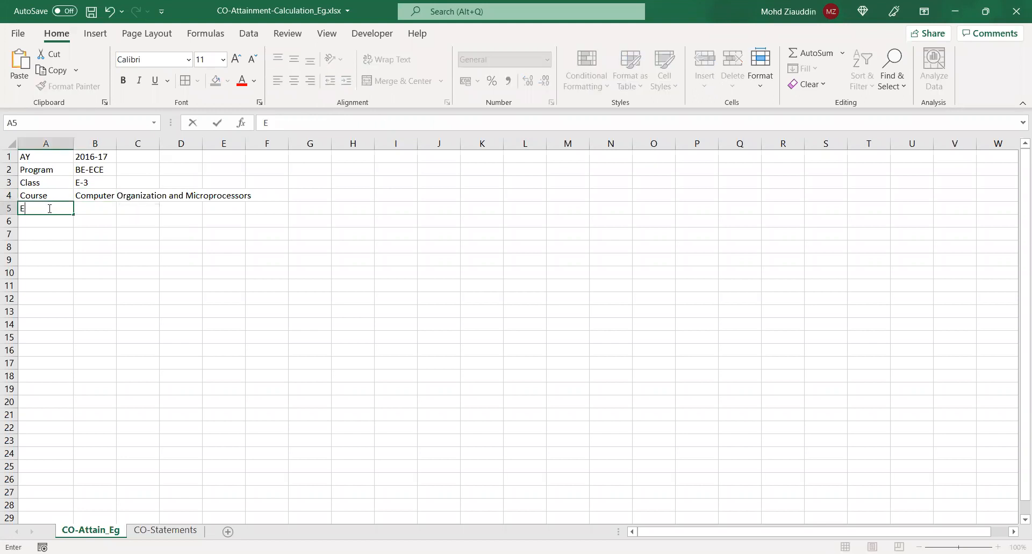
{"action": "type", "text": "xam/Assessment"}
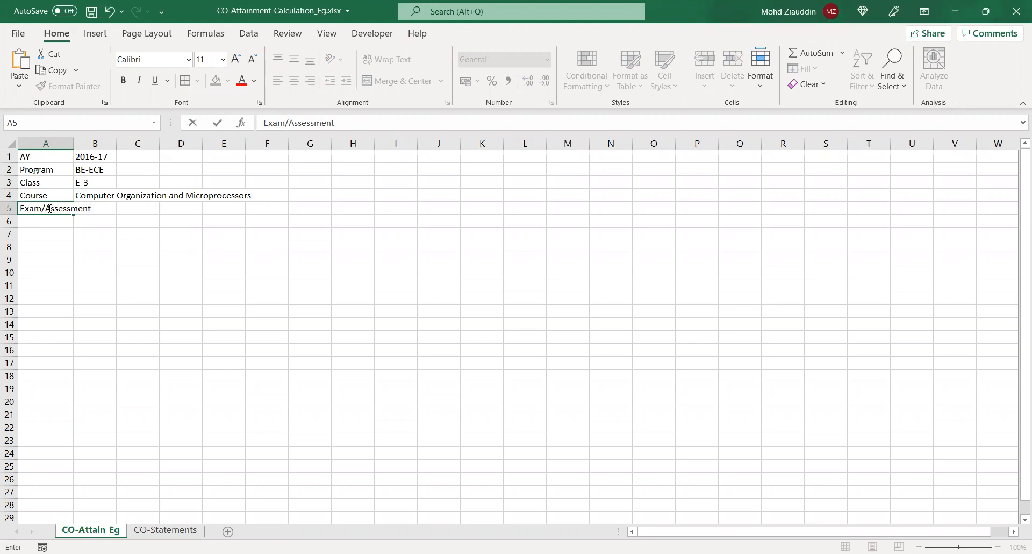
{"action": "key", "text": "Right"}
{"action": "key", "text": "Left"}
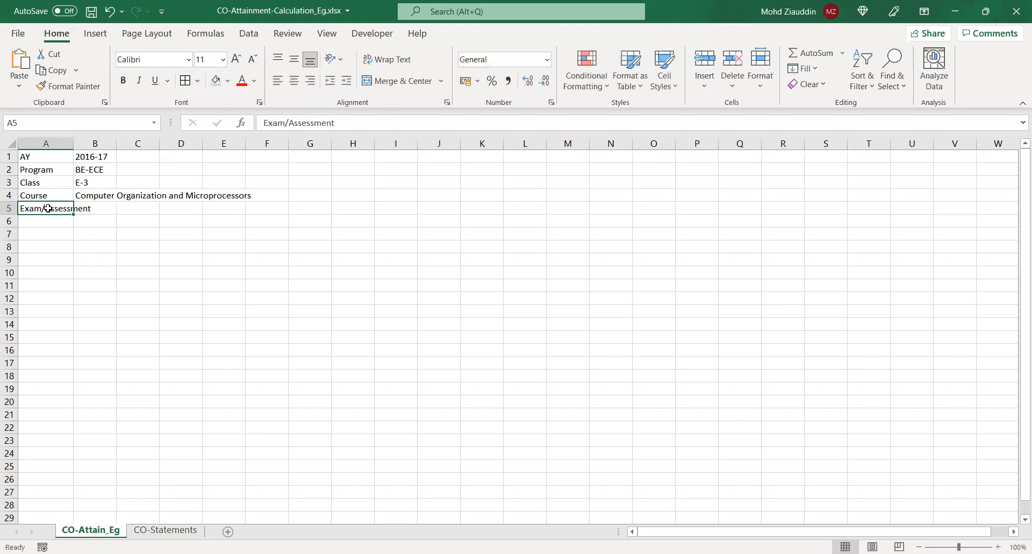
{"action": "left_click", "coordinate": [90, 206]}
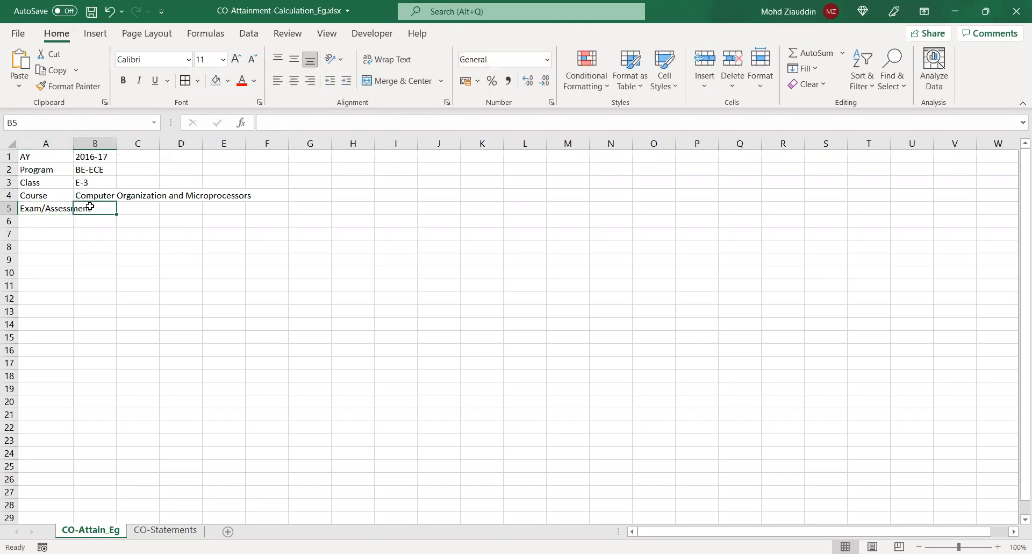
{"action": "type", "text": "MID-1"}
Add the headers S.No. in A8 and Roll Number in B8, and widen column B to fit its header
{"action": "left_click", "coordinate": [65, 238]}
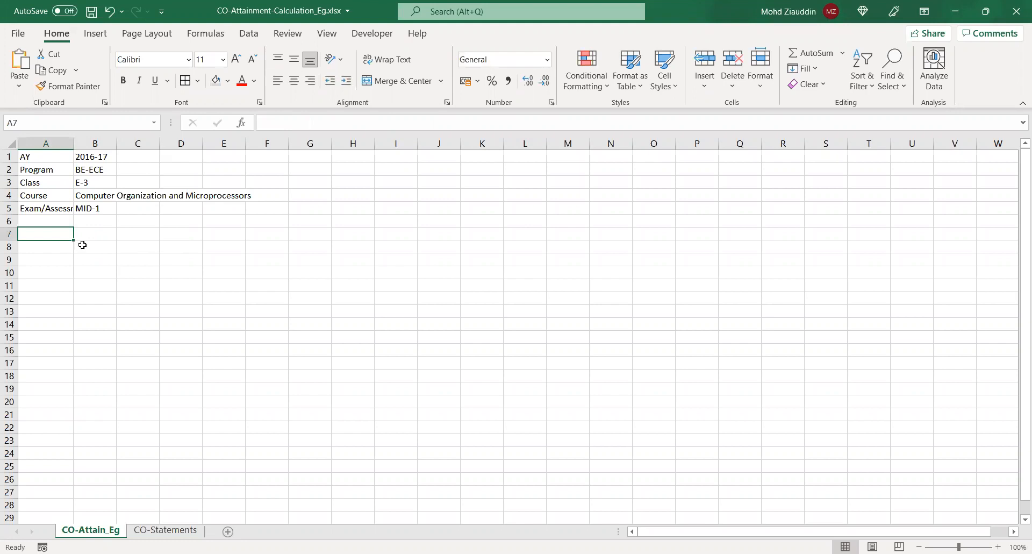
{"action": "left_click", "coordinate": [43, 246]}
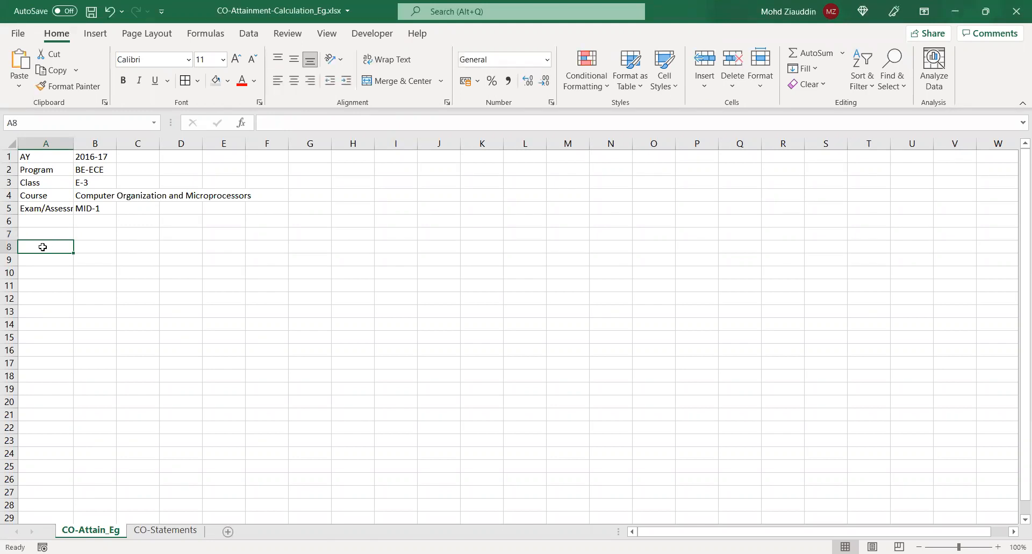
{"action": "type", "text": "S.No."}
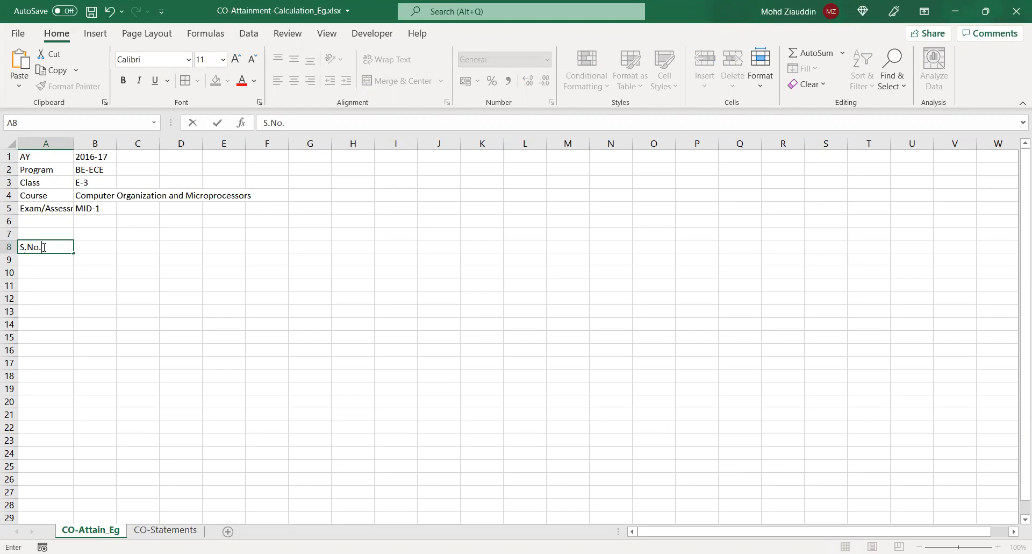
{"action": "key", "text": "Tab"}
{"action": "type", "text": "Rol"}
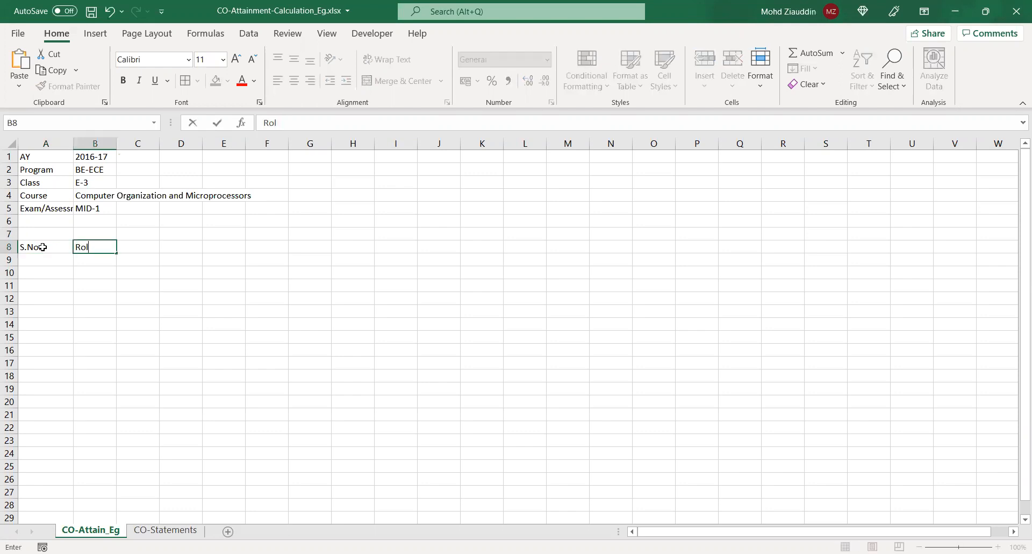
{"action": "type", "text": "l NUmber"}
{"action": "key", "text": "Tab"}
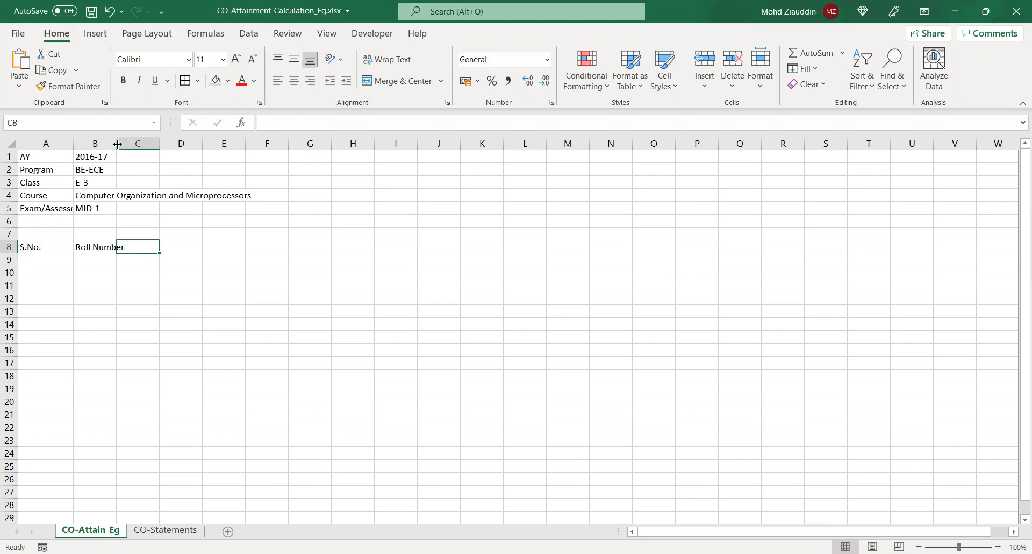
{"action": "left_click_drag", "start_coordinate": [117, 143], "coordinate": [127, 143]}
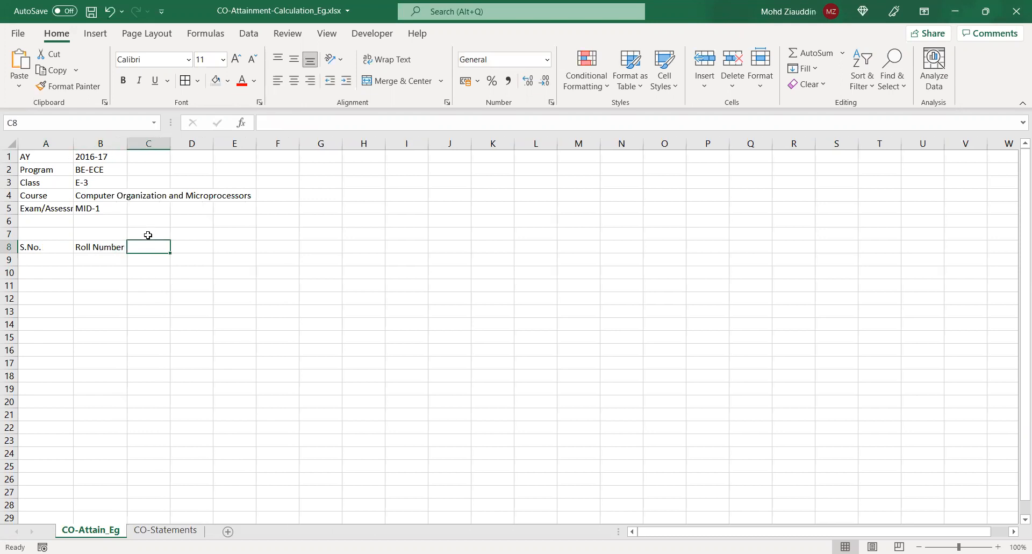
Enter Q1 in C8 and Q2 in D8, and extend the question headers across to Q4 in F8
{"action": "type", "text": "Q1"}
{"action": "key", "text": "Tab"}
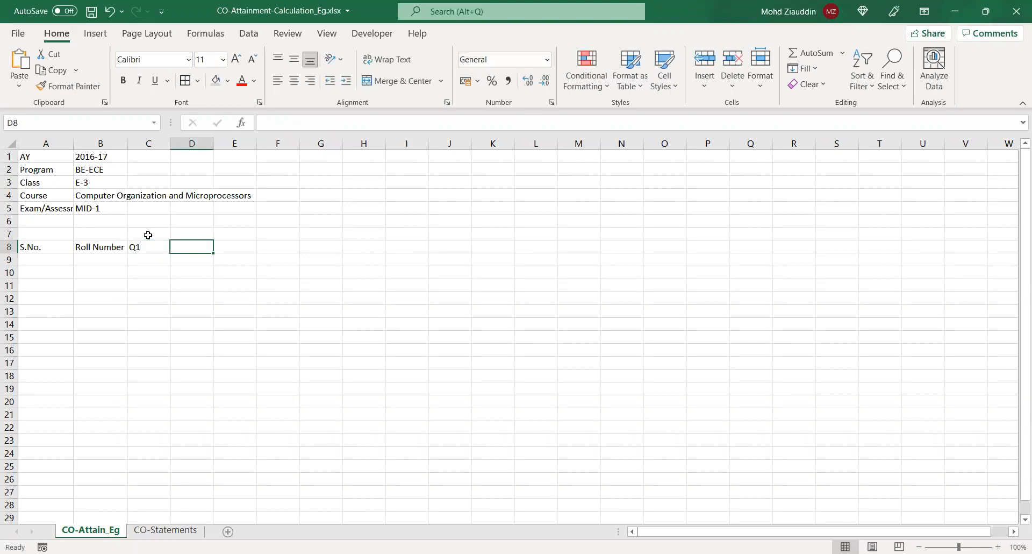
{"action": "type", "text": "Q2"}
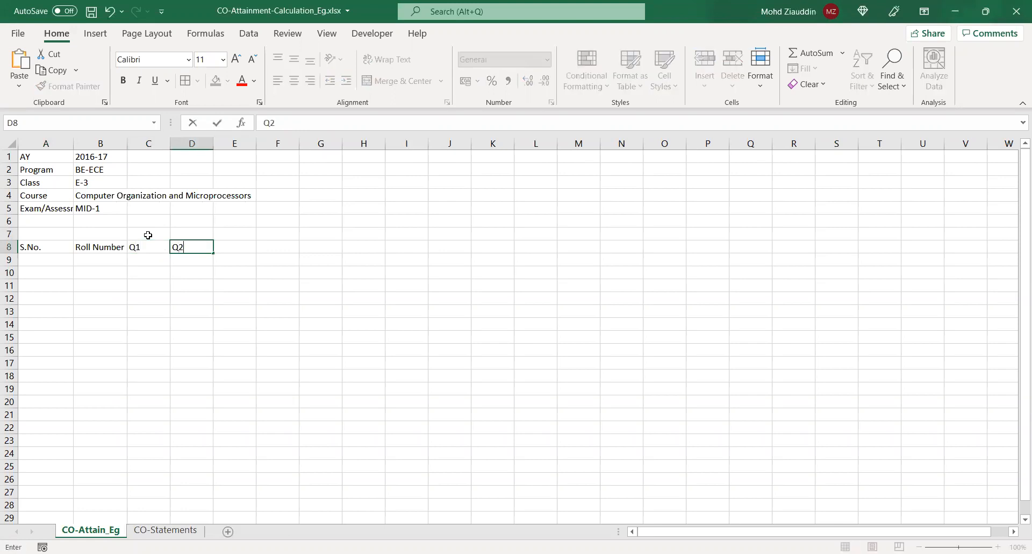
{"action": "left_click", "coordinate": [151, 246]}
{"action": "left_click_drag", "start_coordinate": [151, 246], "coordinate": [295, 252]}
{"action": "left_click", "coordinate": [285, 245]}
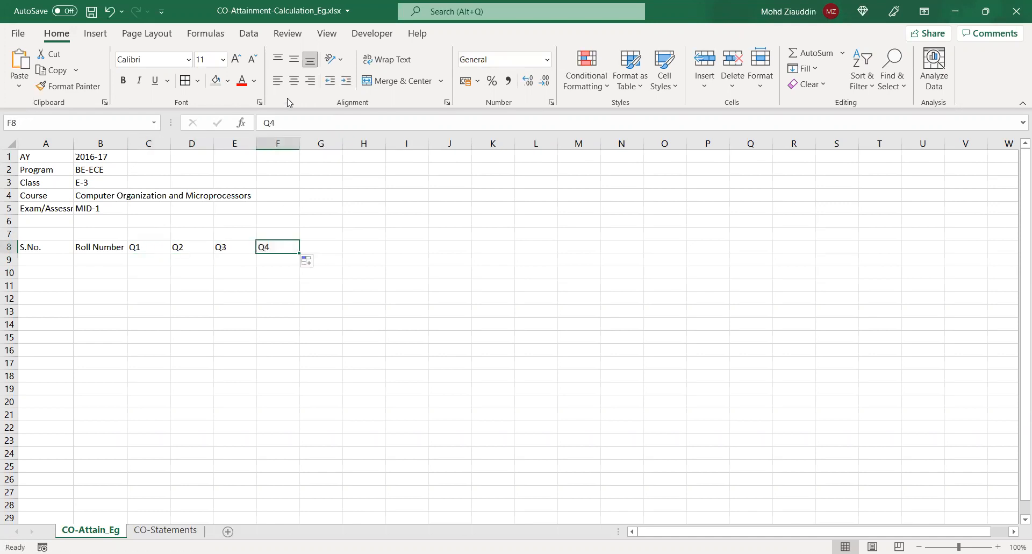
Change the F8 header to Q4.a and enter Q4.b in G8
{"action": "left_click", "coordinate": [285, 123]}
{"action": "type", "text": ".a"}
{"action": "key", "text": "ctrl+Return"}
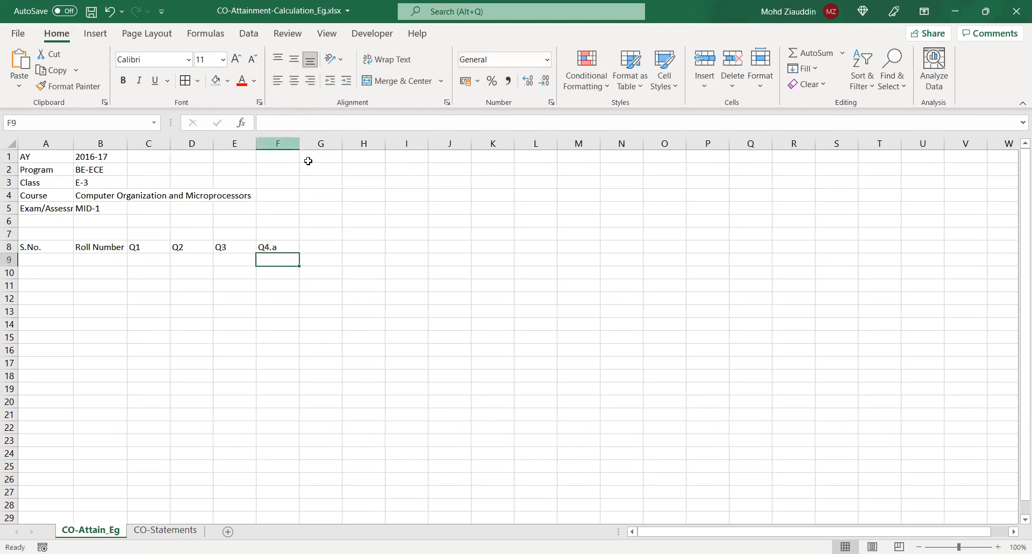
{"action": "left_click", "coordinate": [311, 247]}
{"action": "type", "text": "Q"}
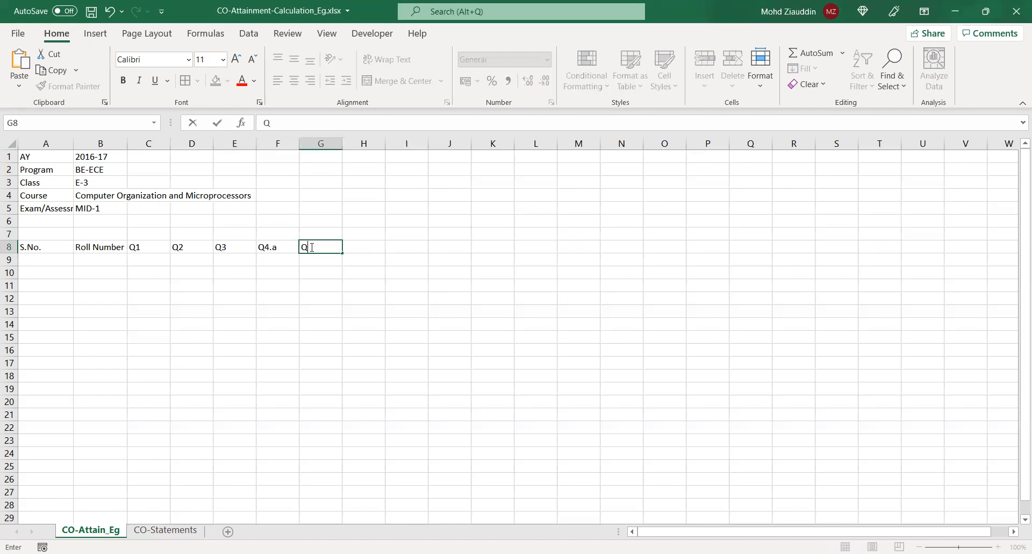
{"action": "type", "text": "4.b"}
{"action": "key", "text": "Tab"}
Add the headers Q5.a in H8 and Q5.b in I8
{"action": "type", "text": "Q5.a"}
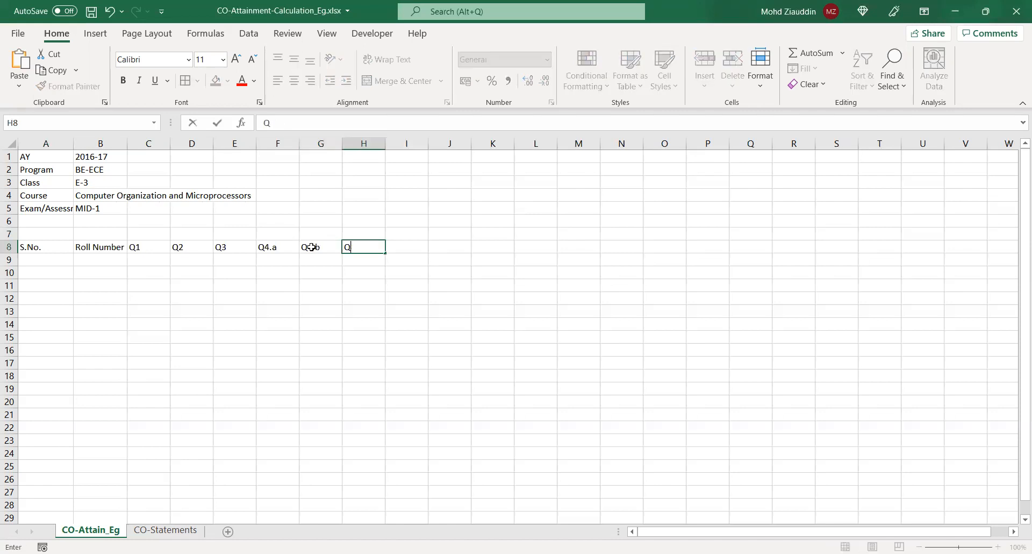
{"action": "key", "text": "Tab"}
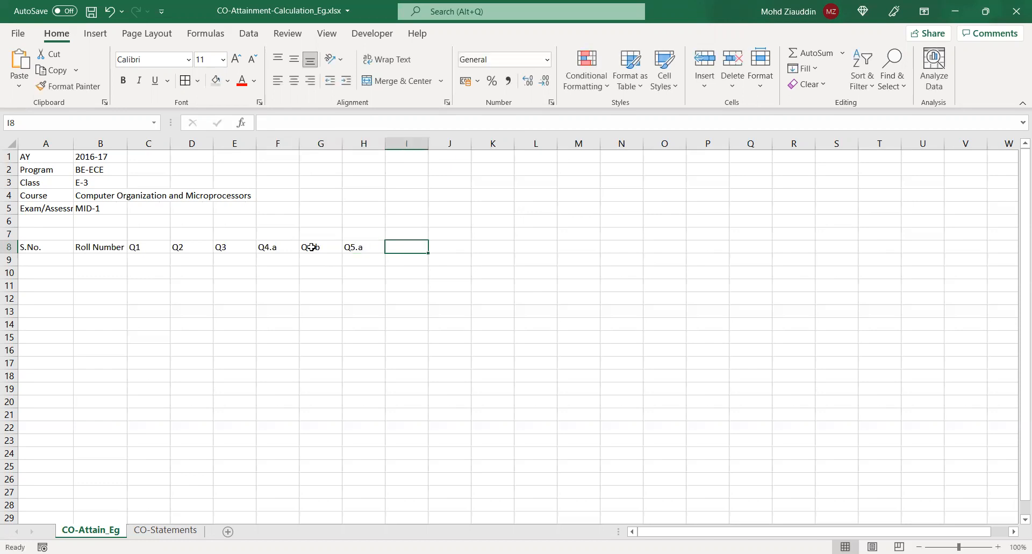
{"action": "type", "text": "Q5.b"}
{"action": "left_click", "coordinate": [343, 281]}
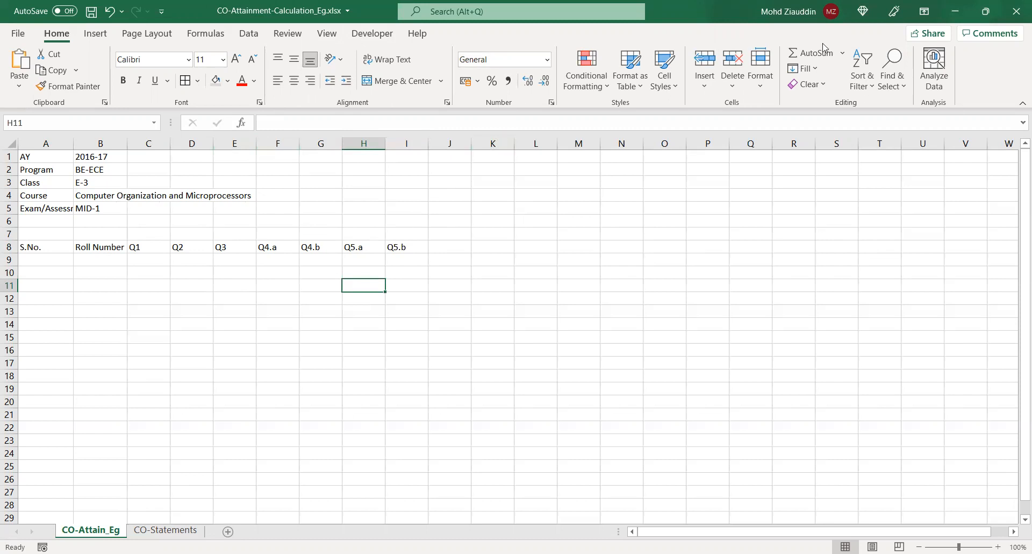
Enter the label Max Marks as per QP in B7, above the Roll Number header
{"action": "key", "text": "alt+Tab"}
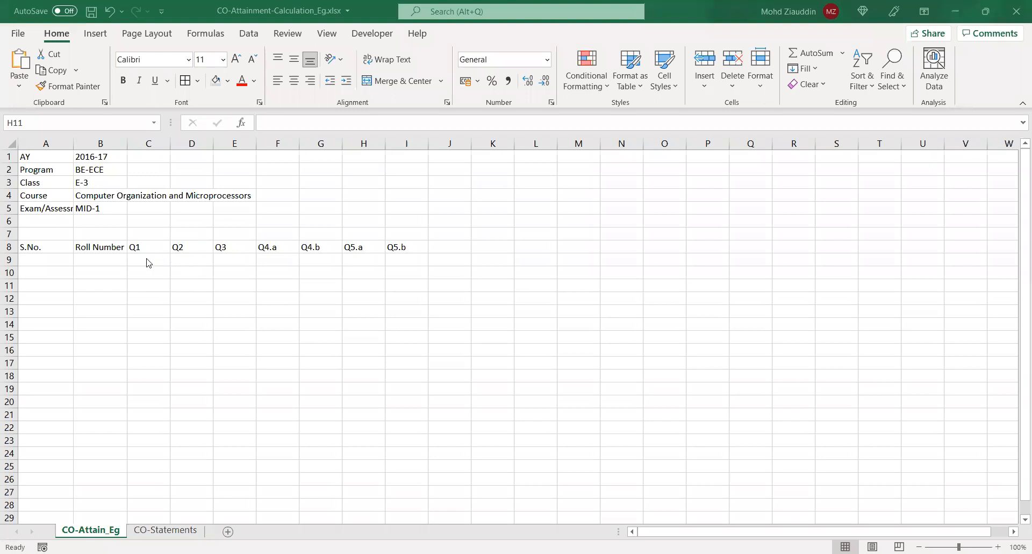
{"action": "left_click_drag", "start_coordinate": [145, 243], "coordinate": [147, 237]}
{"action": "left_click", "coordinate": [97, 230]}
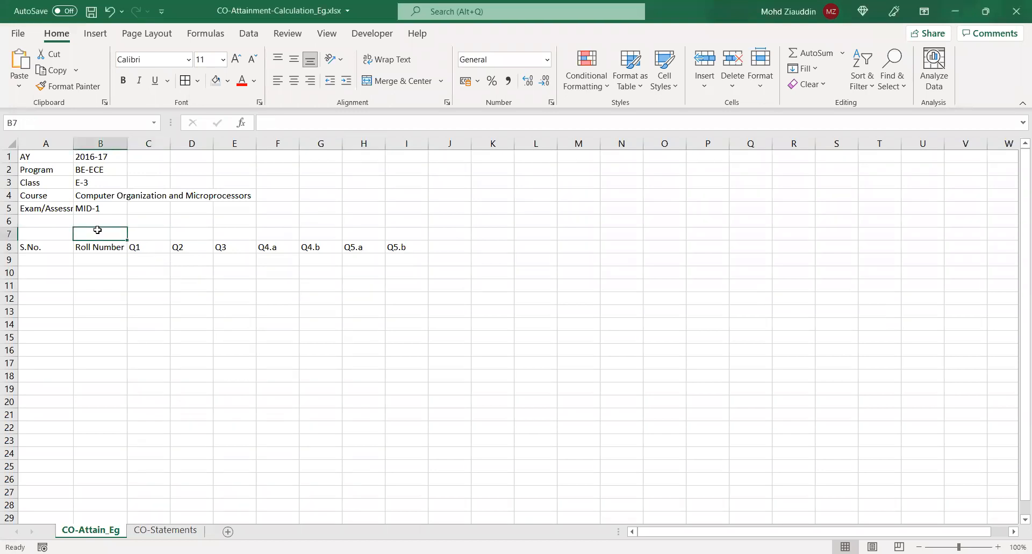
{"action": "type", "text": "Max Ma"}
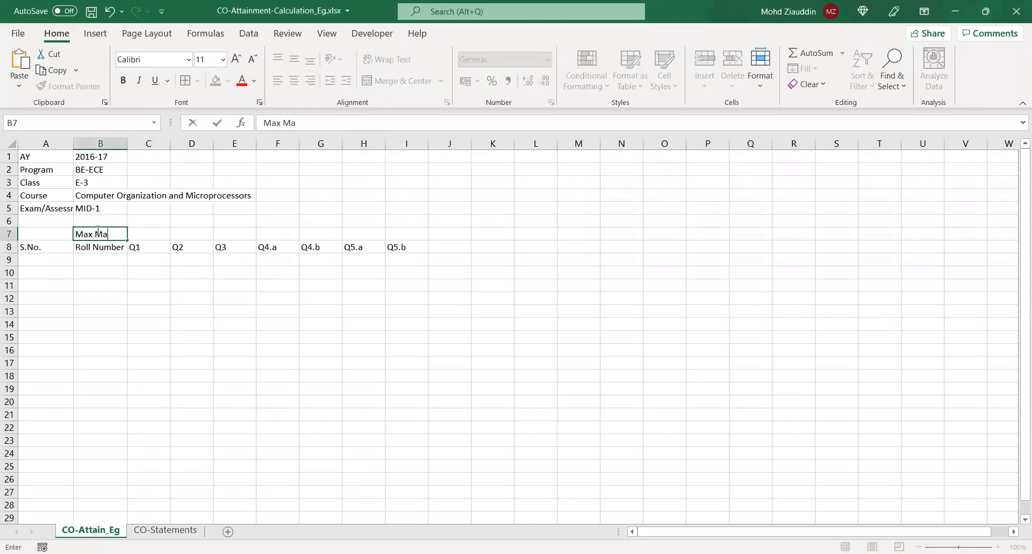
{"action": "type", "text": "rks as per QP"}
Enter maximum marks of 2 each for Q1, Q2 and Q3 in C7:E7
{"action": "left_click", "coordinate": [157, 241]}
{"action": "type", "text": "2"}
{"action": "key", "text": "Tab"}
{"action": "type", "text": "2"}
{"action": "key", "text": "Tab"}
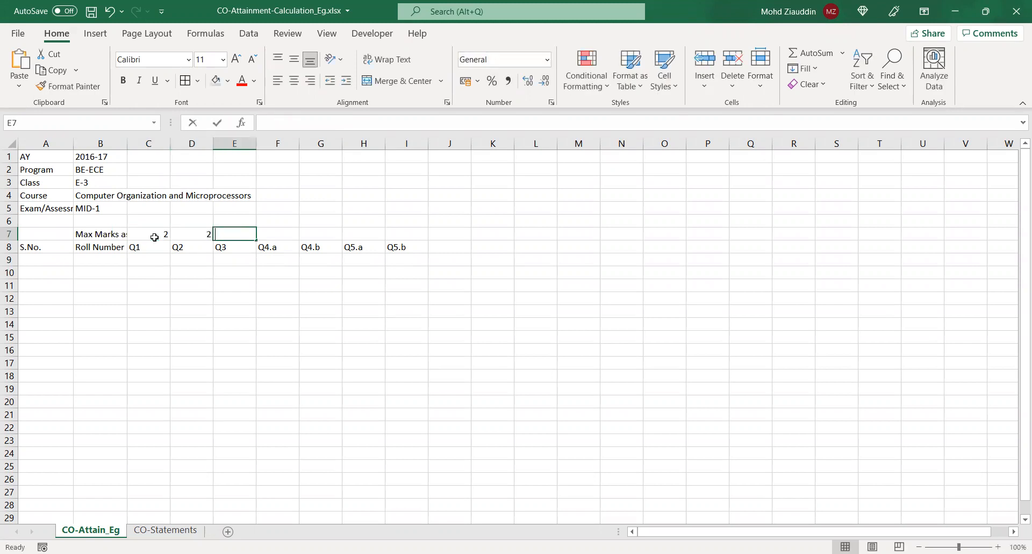
{"action": "type", "text": "2"}
{"action": "key", "text": "Tab"}
Enter the maximum marks 4, 3, 4 and 3 for Q4.a, Q4.b, Q5.a and Q5.b in F7:I7
{"action": "type", "text": "4"}
{"action": "key", "text": "Tab"}
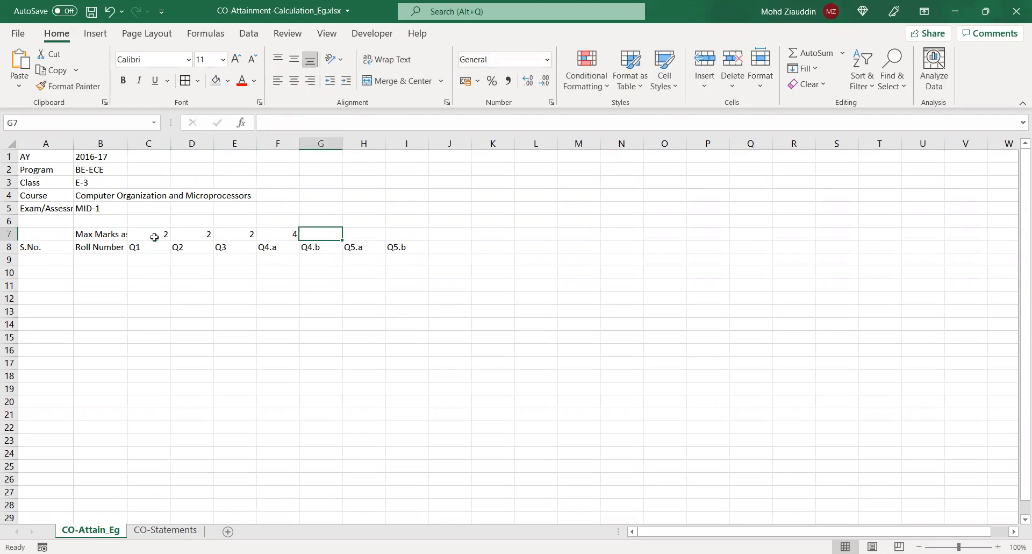
{"action": "type", "text": "3"}
{"action": "key", "text": "Tab"}
{"action": "type", "text": "4"}
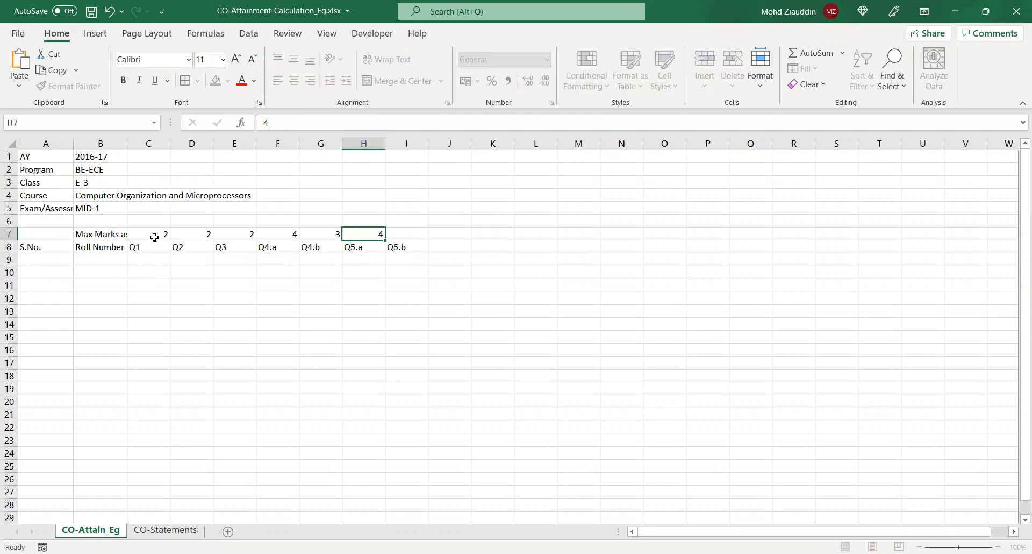
{"action": "key", "text": "Tab"}
{"action": "type", "text": "3"}
{"action": "key", "text": "Tab"}
{"action": "left_click", "coordinate": [134, 271]}
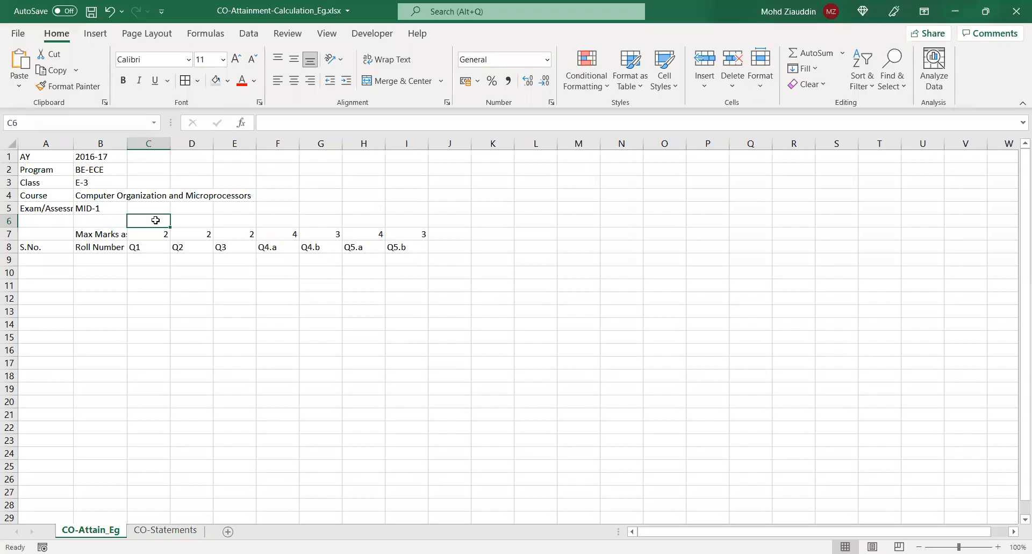
Map the questions to course outcomes in C6:I6 as CO1, CO3, CO2, CO2, CO2, CO3 and CO3
{"action": "type", "text": "1"}
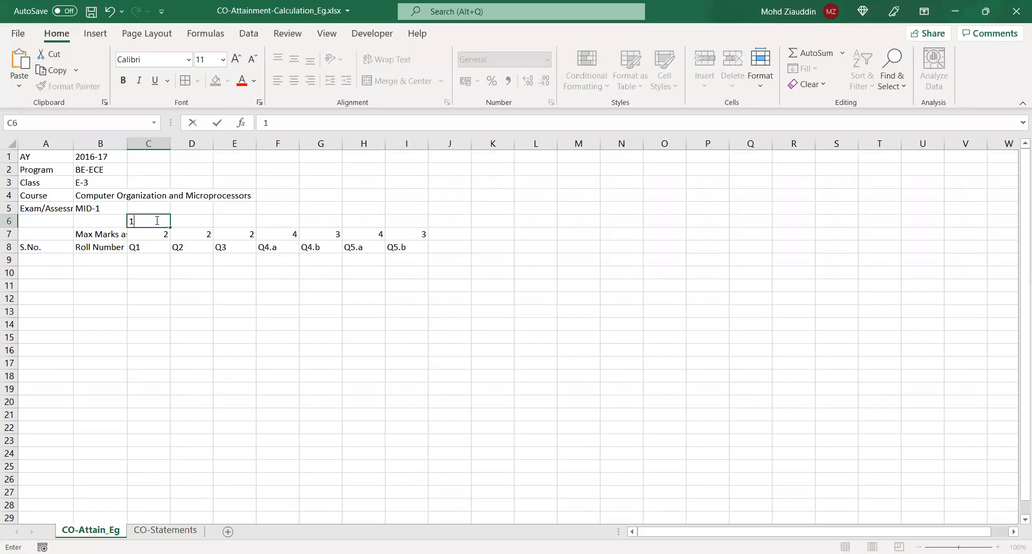
{"action": "key", "text": "Tab"}
{"action": "type", "text": "3"}
{"action": "key", "text": "Tab"}
{"action": "type", "text": "2"}
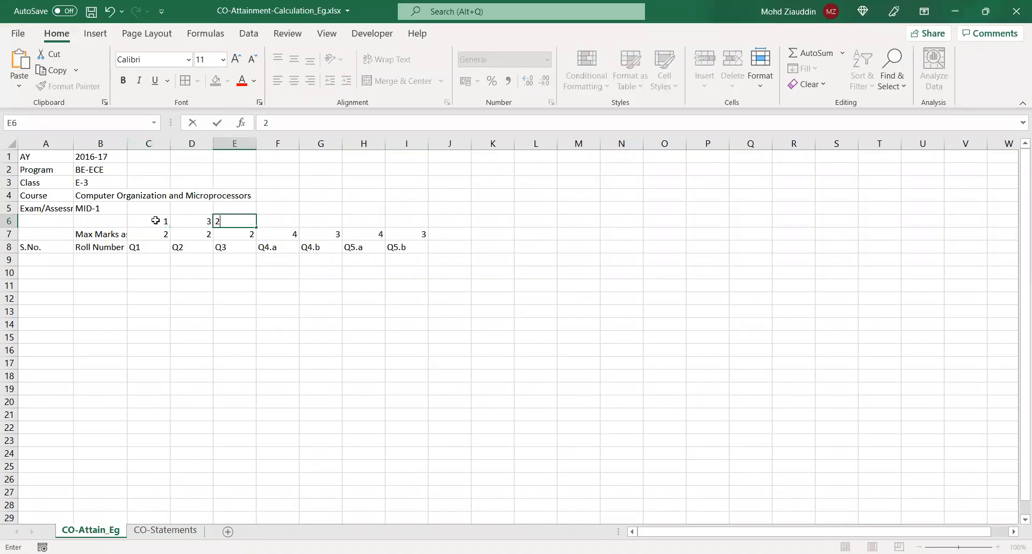
{"action": "key", "text": "Tab"}
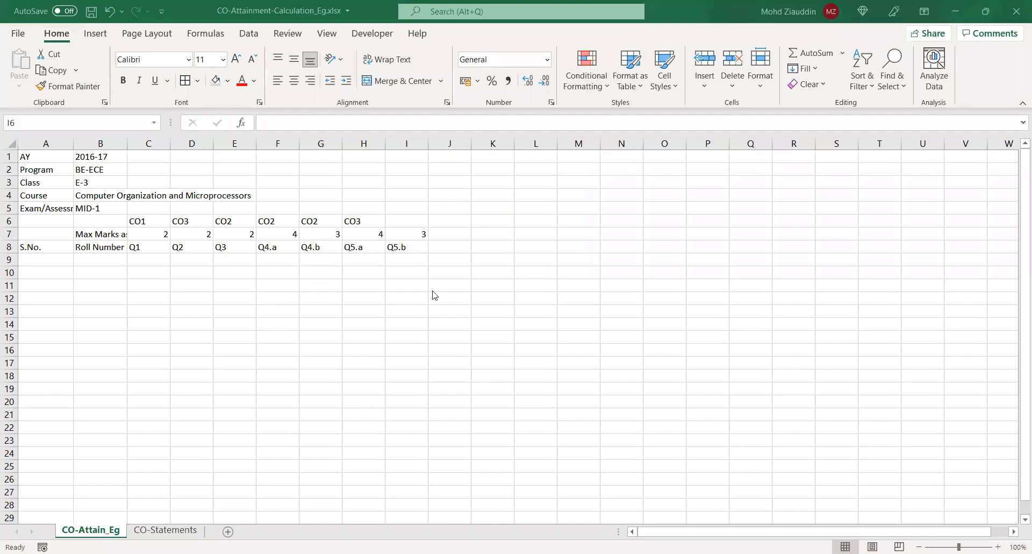
{"action": "left_click", "coordinate": [401, 219]}
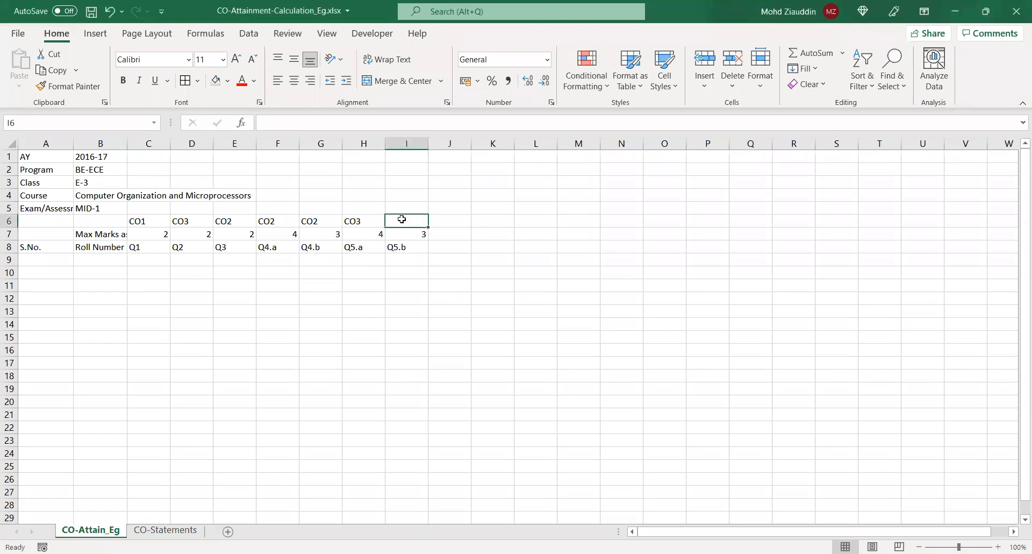
{"action": "type", "text": "CO3"}
{"action": "key", "text": "Return"}
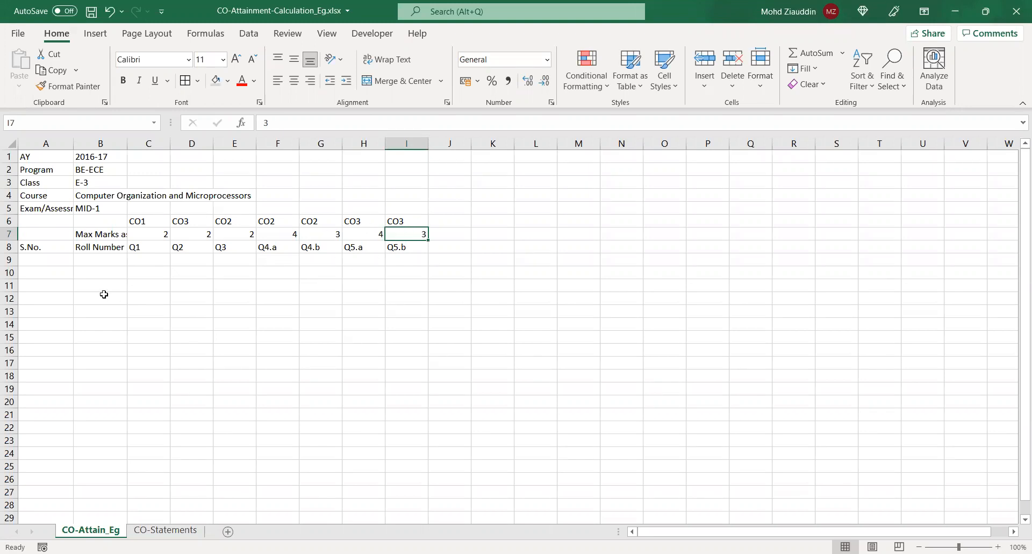
Enter serial number 1 in A9 and the first student's roll number in B9
{"action": "left_click", "coordinate": [114, 262]}
{"action": "left_click", "coordinate": [55, 259]}
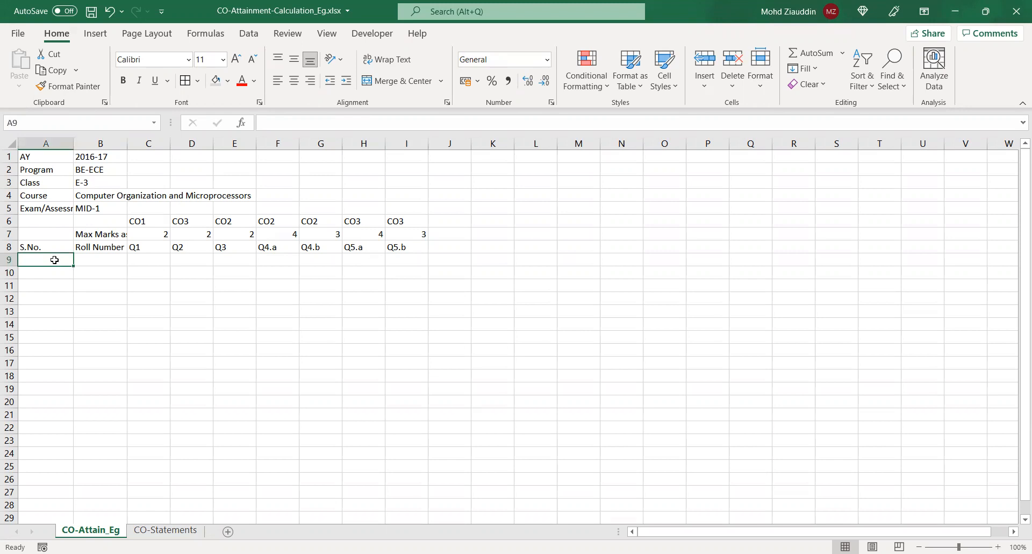
{"action": "type", "text": "1"}
{"action": "key", "text": "Tab"}
{"action": "type", "text": "1"}
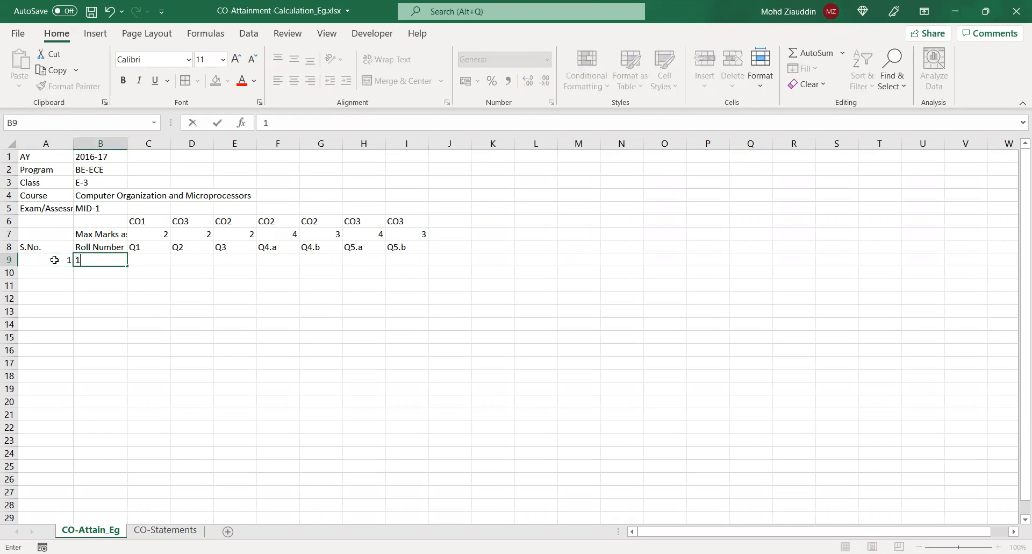
{"action": "type", "text": "60100735001"}
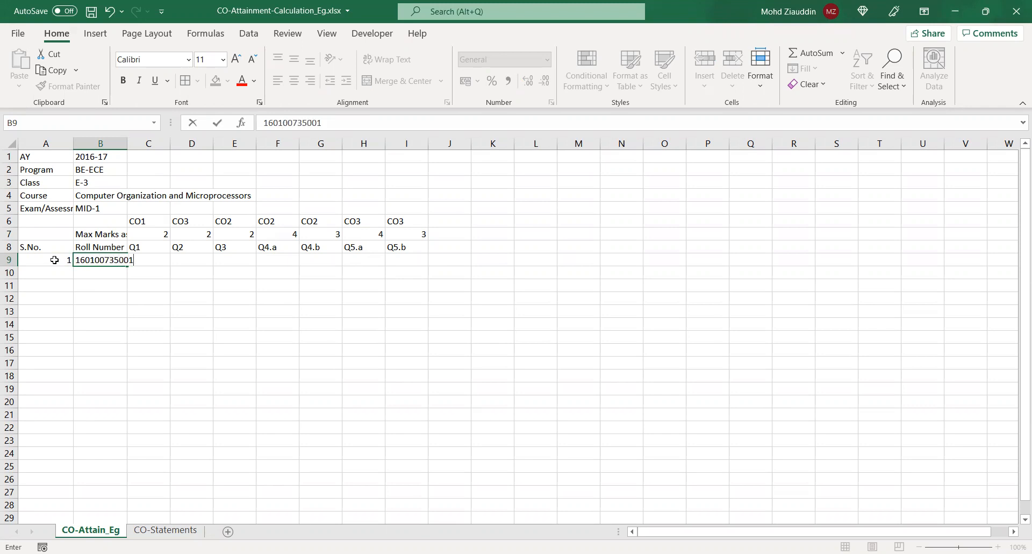
{"action": "left_click", "coordinate": [149, 278]}
{"action": "left_click", "coordinate": [149, 261]}
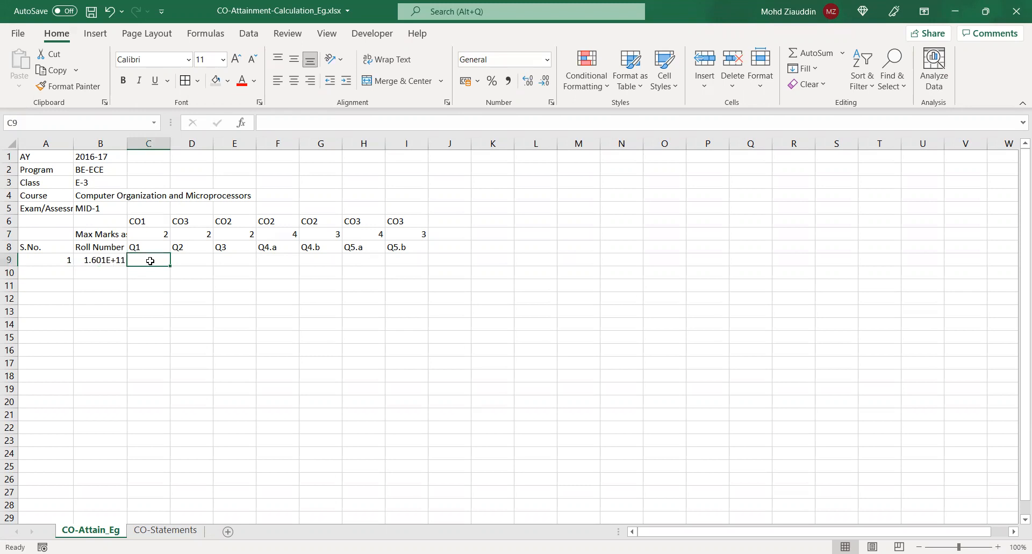
Switch to the 01_First_Answer_Script video and replay it to read the student's marks for each question
{"action": "left_click", "coordinate": [120, 262]}
{"action": "left_click", "coordinate": [149, 259]}
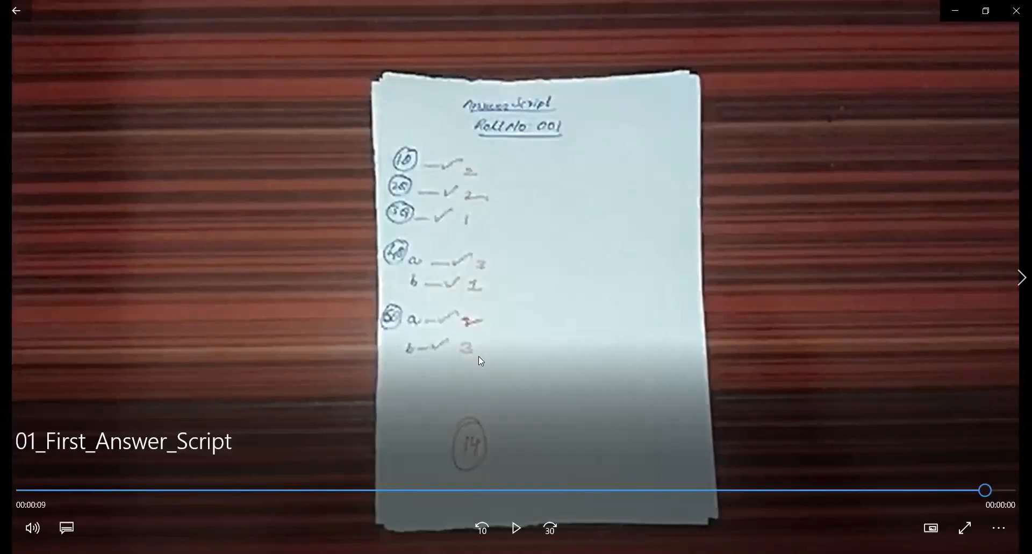
{"action": "left_click", "coordinate": [514, 528]}
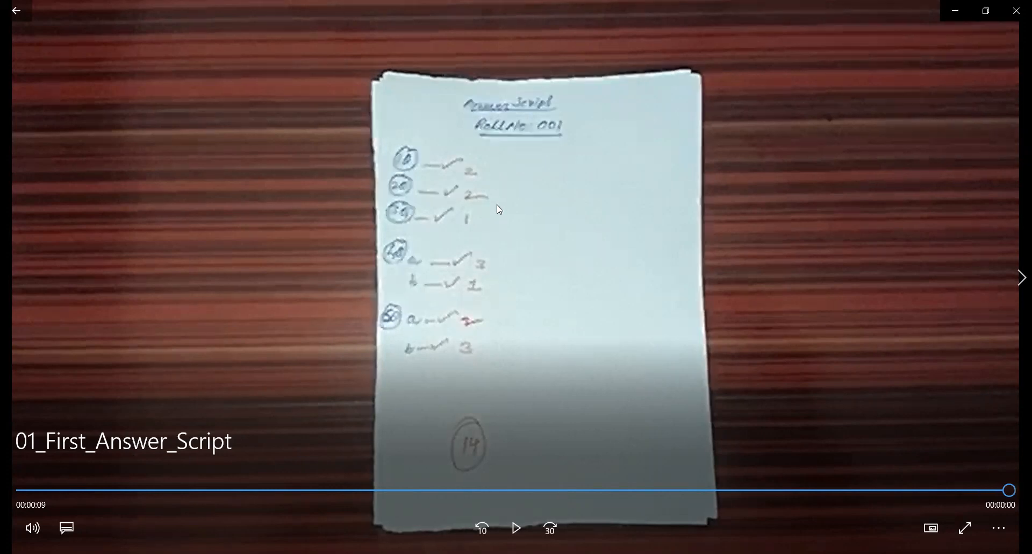
{"action": "left_click", "coordinate": [43, 490]}
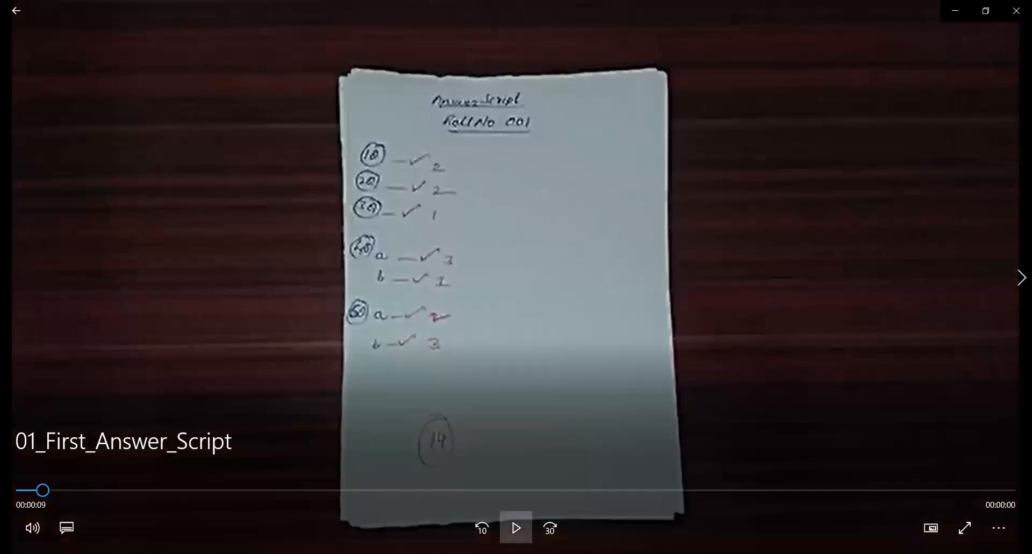
{"action": "left_click", "coordinate": [516, 529]}
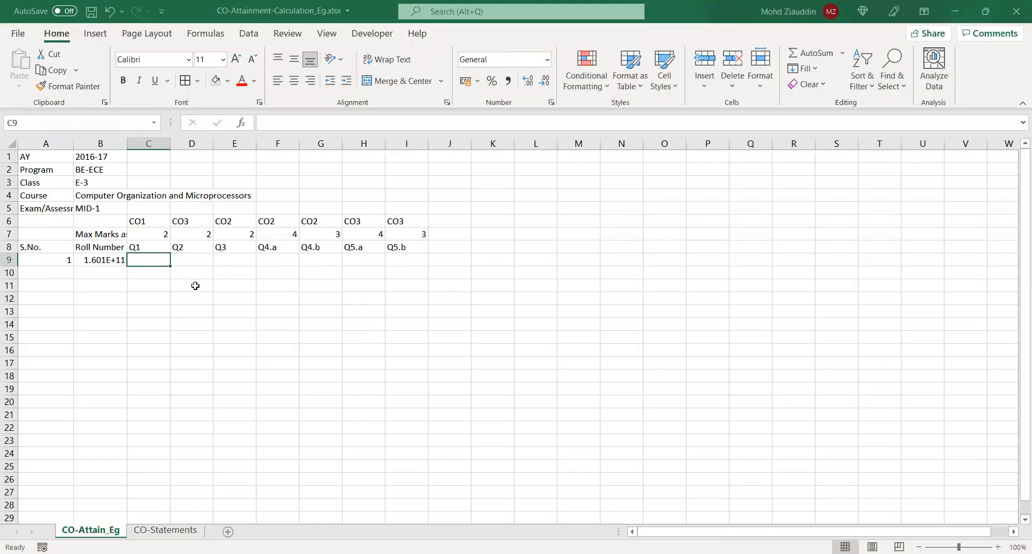
Back in the Excel sheet, enter the first student's marks 2, 2, 1, 3, 1, 2 and 3 in C9:I9
{"action": "type", "text": "2"}
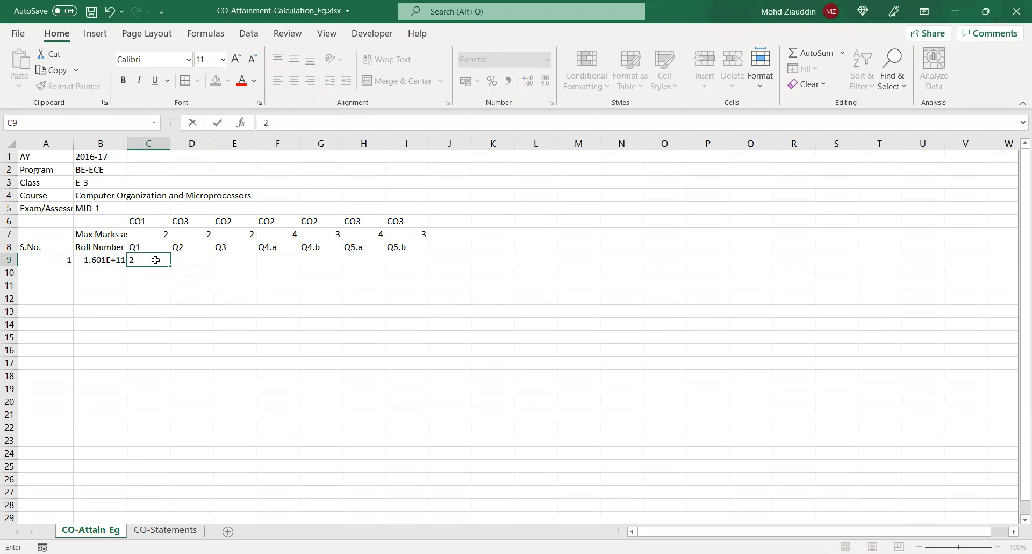
{"action": "key", "text": "Tab"}
{"action": "type", "text": "2"}
{"action": "key", "text": "Tab"}
{"action": "type", "text": "1"}
{"action": "key", "text": "Tab"}
{"action": "type", "text": "3"}
{"action": "key", "text": "Tab"}
{"action": "type", "text": "1"}
{"action": "key", "text": "Tab"}
{"action": "type", "text": "2"}
{"action": "key", "text": "Tab"}
{"action": "type", "text": "3"}
{"action": "key", "text": "Tab"}
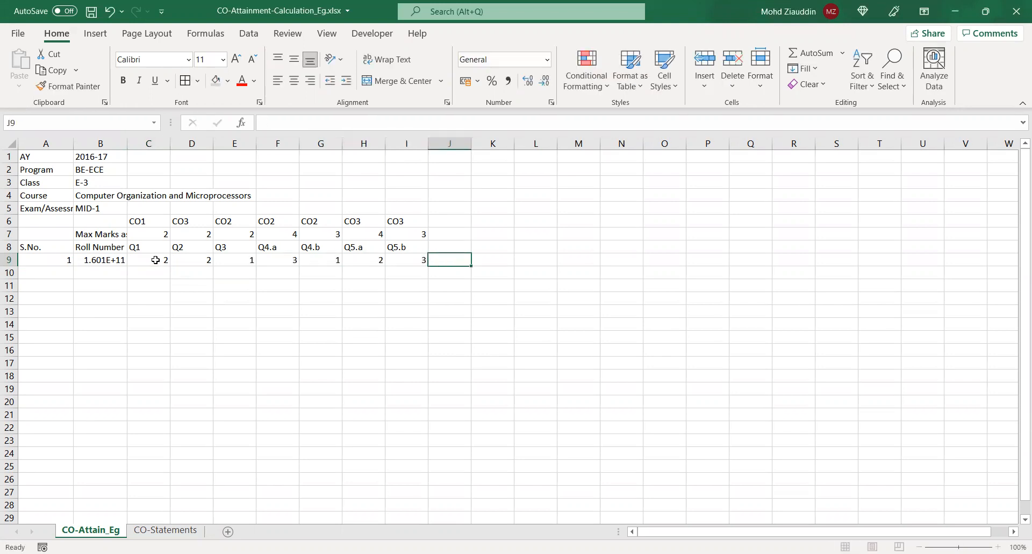
Format the roll number in B9 as Number with 0 decimal places and widen column B to fit it
{"action": "left_click", "coordinate": [93, 261]}
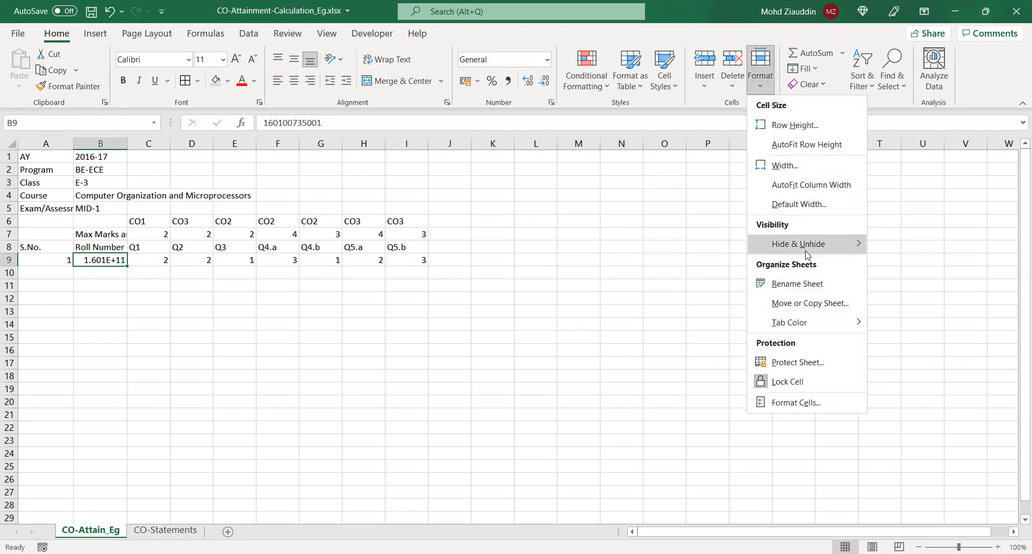
{"action": "left_click", "coordinate": [780, 403]}
{"action": "left_click", "coordinate": [454, 90]}
{"action": "left_click", "coordinate": [638, 114]}
{"action": "left_click", "coordinate": [637, 114]}
{"action": "left_click", "coordinate": [664, 342]}
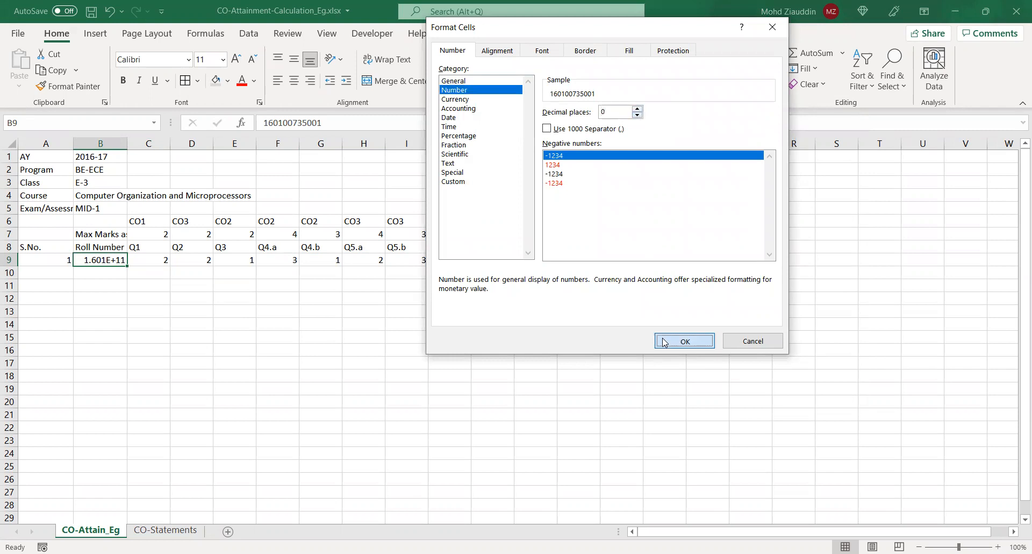
{"action": "left_click", "coordinate": [206, 307]}
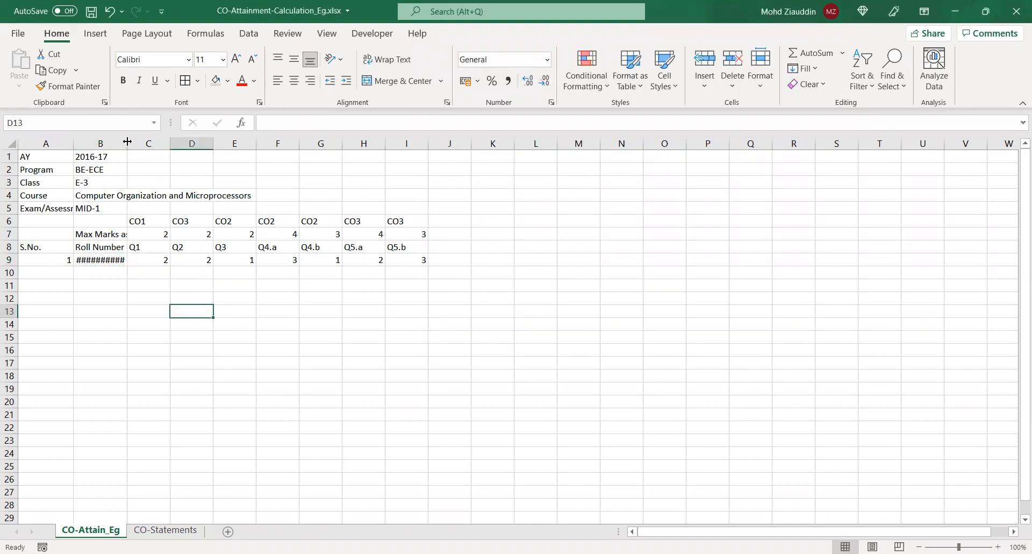
{"action": "left_click_drag", "start_coordinate": [127, 141], "coordinate": [146, 142]}
{"action": "left_click", "coordinate": [151, 324]}
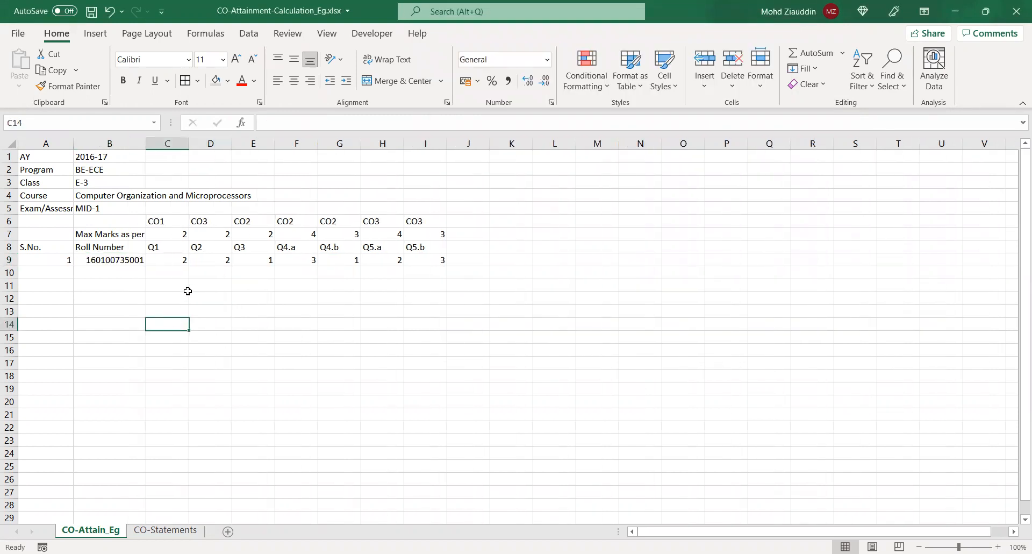
{"action": "left_click", "coordinate": [67, 272]}
{"action": "key", "text": "Return"}
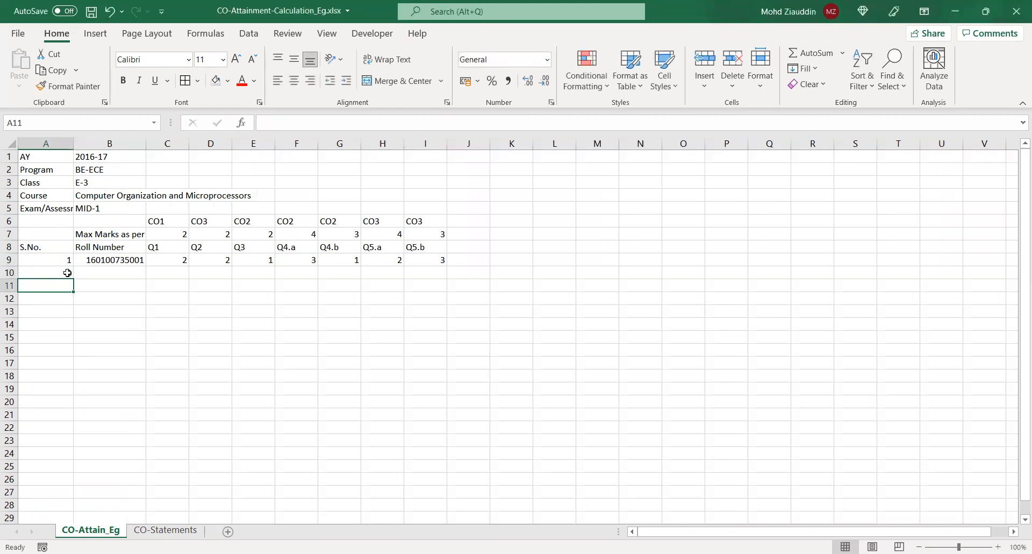
Extend the serial numbers from A9:A10 down to A28 as a series from 1 to 20
{"action": "left_click", "coordinate": [60, 260]}
{"action": "left_click_drag", "start_coordinate": [73, 266], "coordinate": [71, 279]}
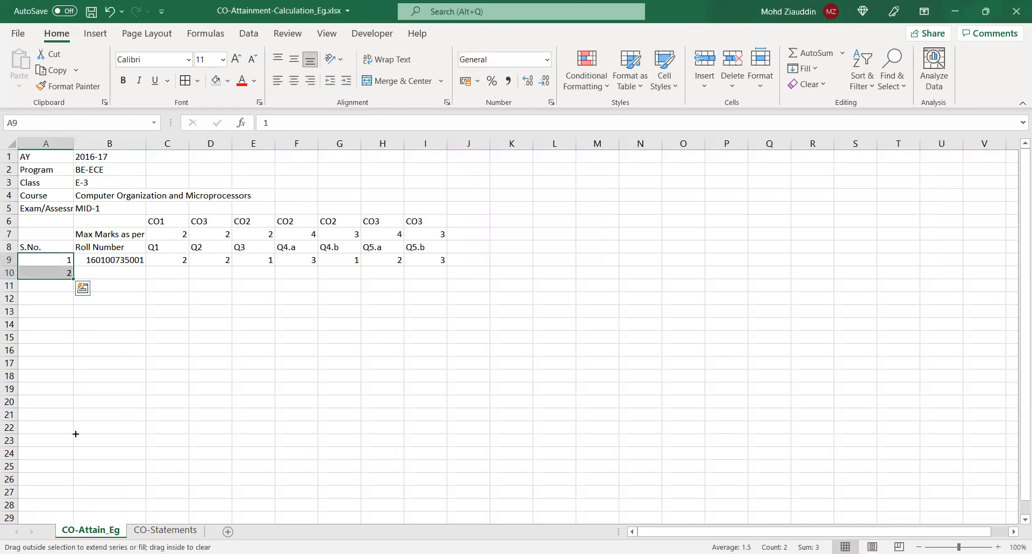
{"action": "left_click_drag", "start_coordinate": [70, 495], "coordinate": [70, 511]}
Enter the second student's roll number in B10 and extend the roll number series from B9:B10 down to B28
{"action": "left_click", "coordinate": [137, 263]}
{"action": "left_click_drag", "start_coordinate": [143, 271], "coordinate": [141, 273]}
{"action": "left_click", "coordinate": [130, 272]}
{"action": "left_click", "coordinate": [333, 123]}
{"action": "key", "text": "BackSpace"}
{"action": "type", "text": "2"}
{"action": "key", "text": "Return"}
{"action": "left_click_drag", "start_coordinate": [142, 260], "coordinate": [138, 507]}
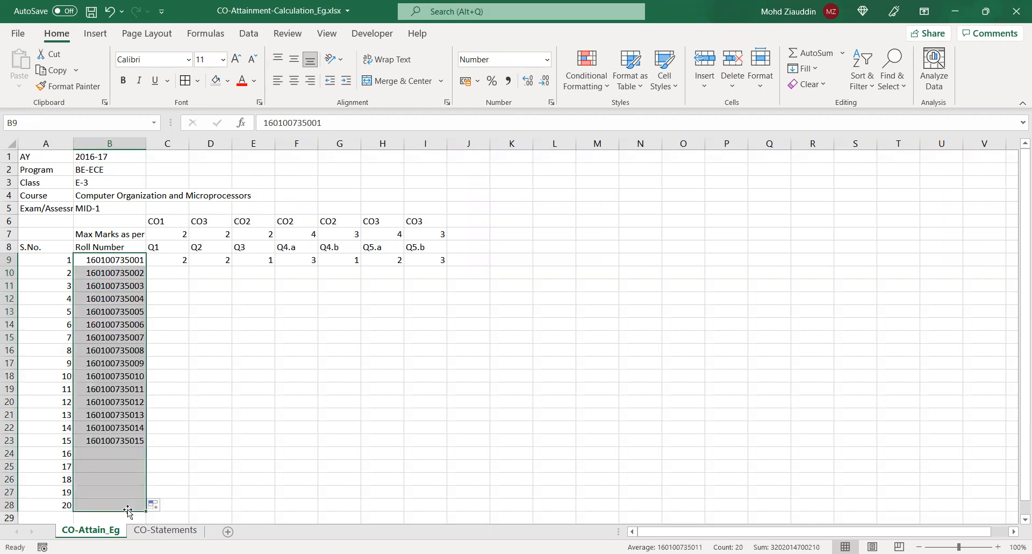
Select C10, then switch to the second answer script video and pause it to read the student's marks for each question
{"action": "left_click", "coordinate": [251, 423]}
{"action": "left_click", "coordinate": [155, 283]}
{"action": "left_click", "coordinate": [166, 263]}
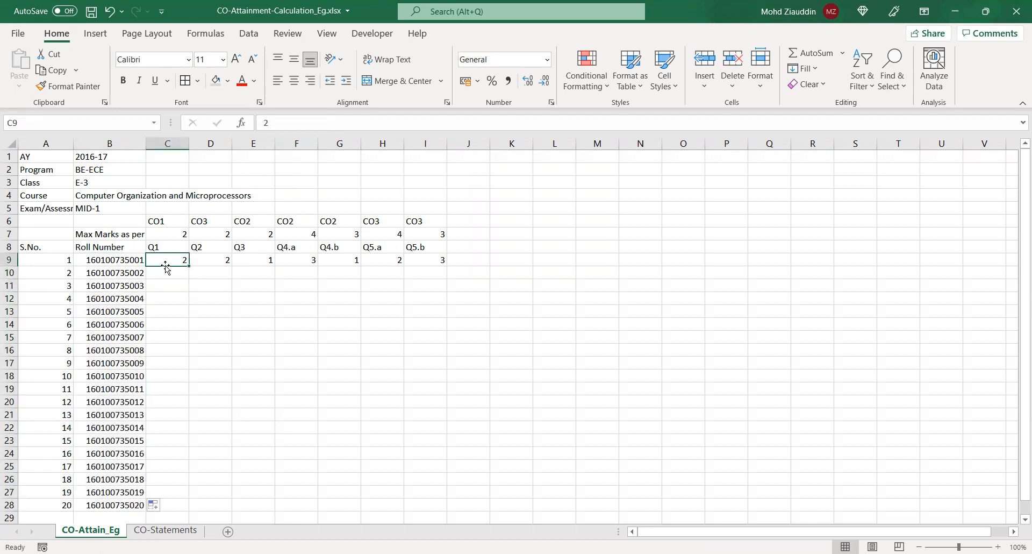
{"action": "left_click", "coordinate": [164, 271]}
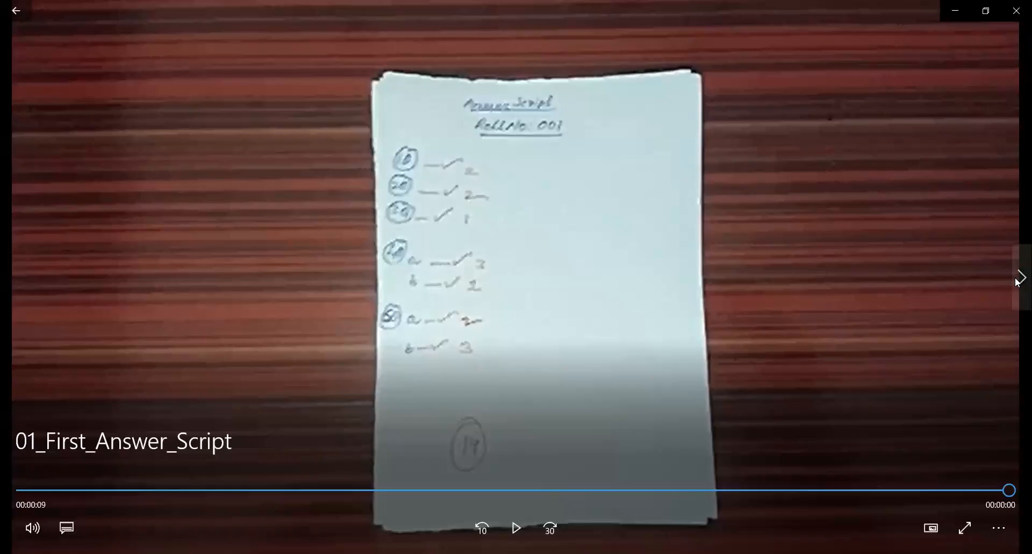
{"action": "left_click", "coordinate": [1018, 278]}
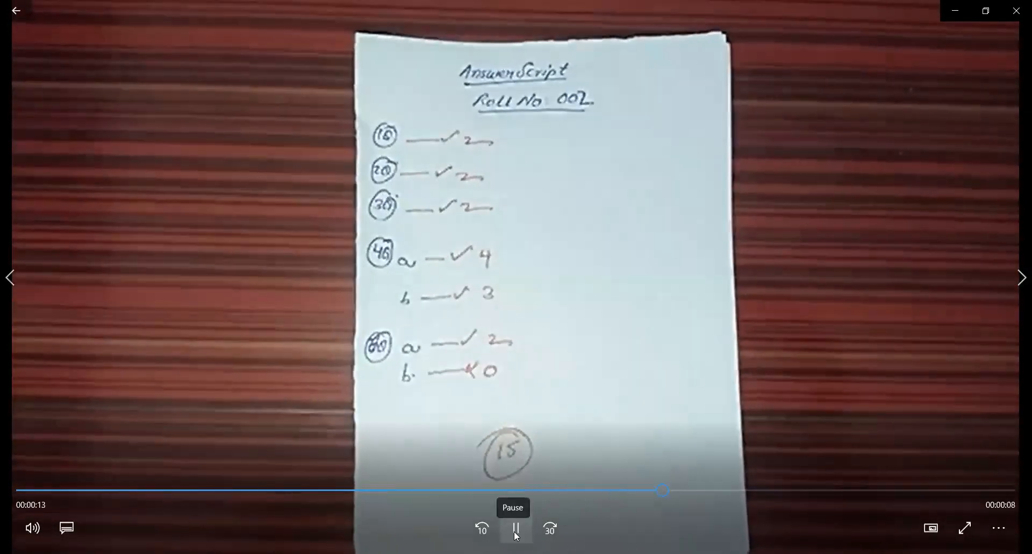
{"action": "left_click", "coordinate": [516, 535]}
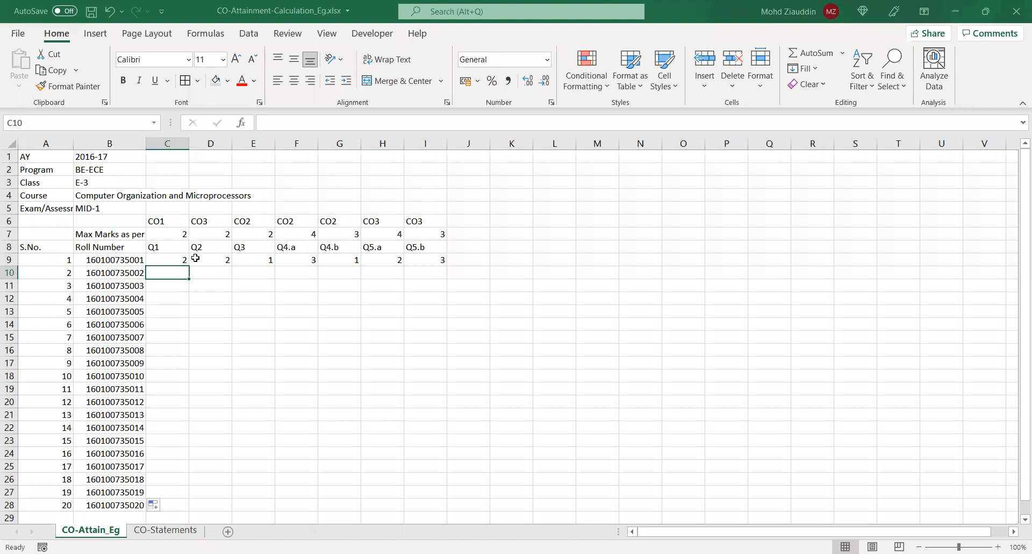
Back in the Excel sheet, enter the second student's marks 2, 2, 2, 4, 3, 2 and 0 in C10:I10
{"action": "type", "text": "2"}
{"action": "key", "text": "Tab"}
{"action": "type", "text": "2"}
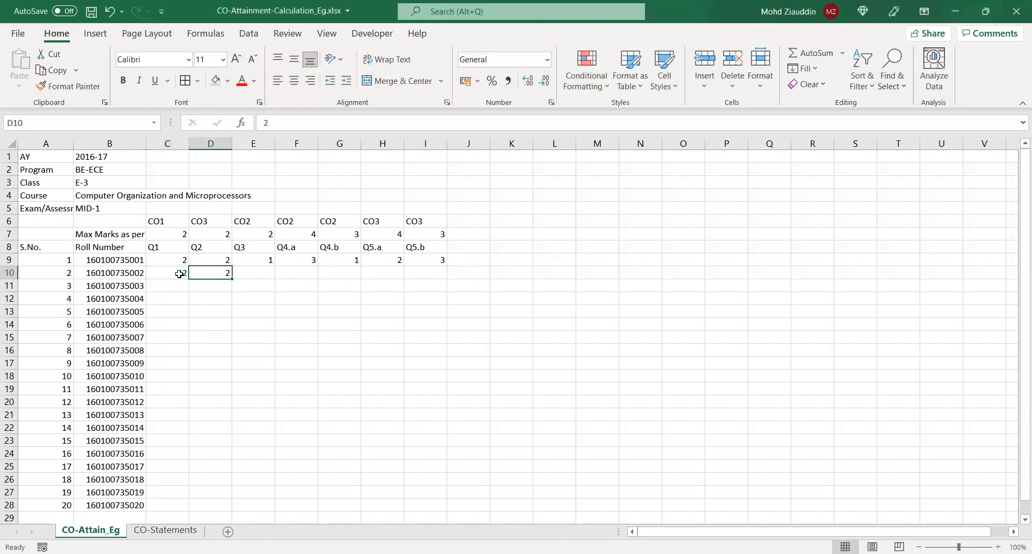
{"action": "key", "text": "Tab"}
{"action": "type", "text": "2"}
{"action": "key", "text": "Tab"}
{"action": "type", "text": "4"}
{"action": "key", "text": "Tab"}
{"action": "type", "text": "3"}
{"action": "key", "text": "Tab"}
{"action": "type", "text": "2"}
{"action": "key", "text": "Tab"}
{"action": "type", "text": "1"}
{"action": "key", "text": "Tab"}
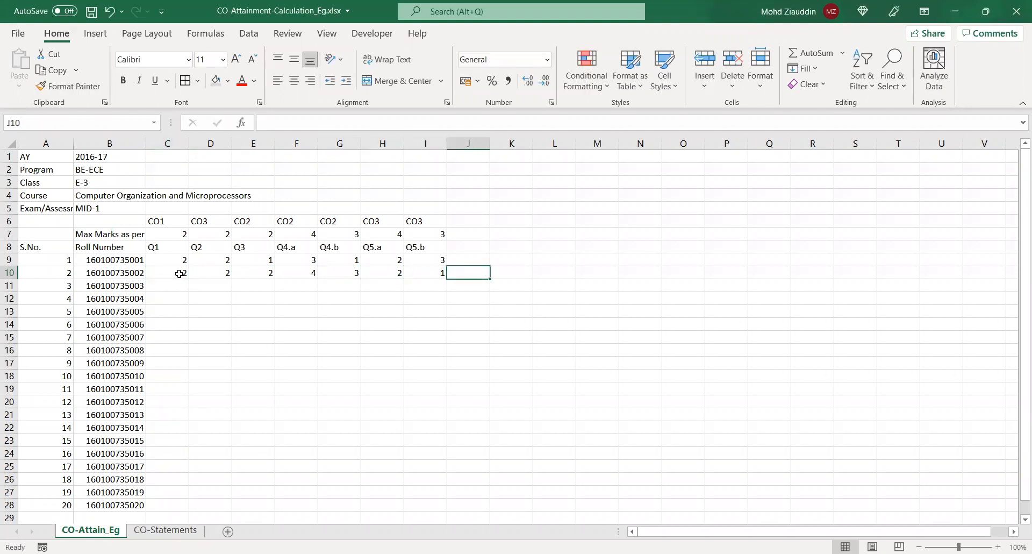
{"action": "key", "text": "Left"}
{"action": "type", "text": "0"}
{"action": "key", "text": "Return"}
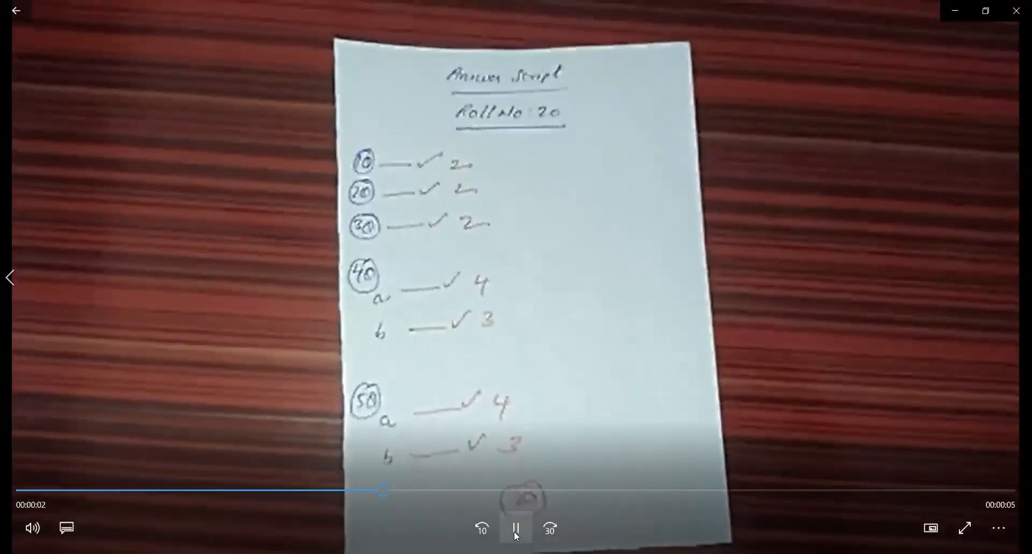
Switch to the 03_Last_Answer_Script video and play it to read the last student's marks for each question
{"action": "left_click", "coordinate": [516, 530]}
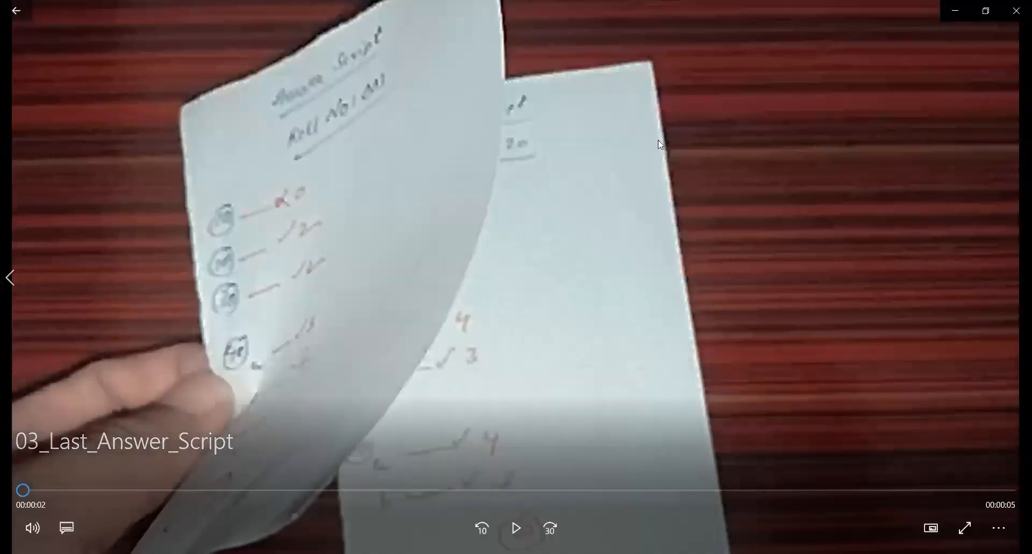
{"action": "left_click", "coordinate": [510, 532]}
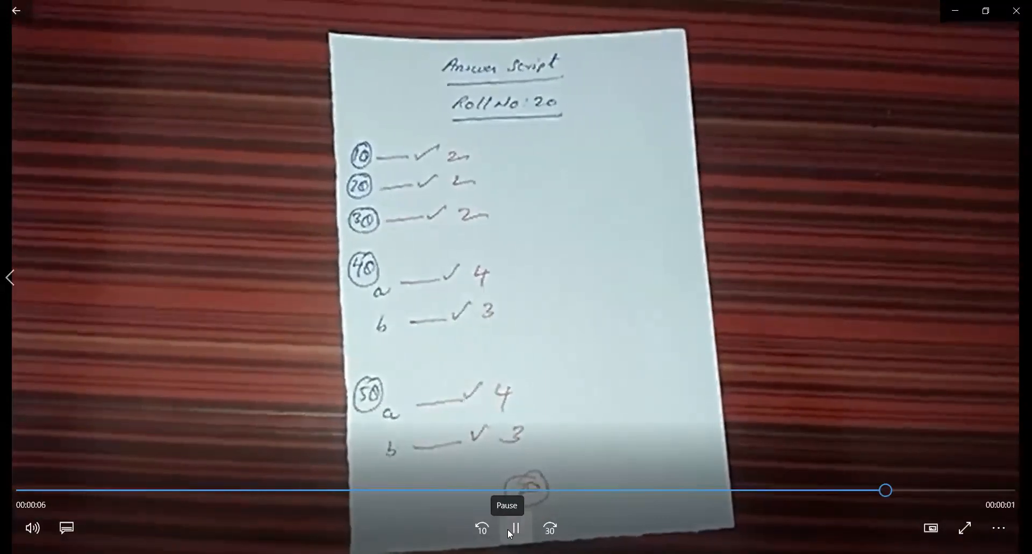
{"action": "left_click", "coordinate": [511, 532]}
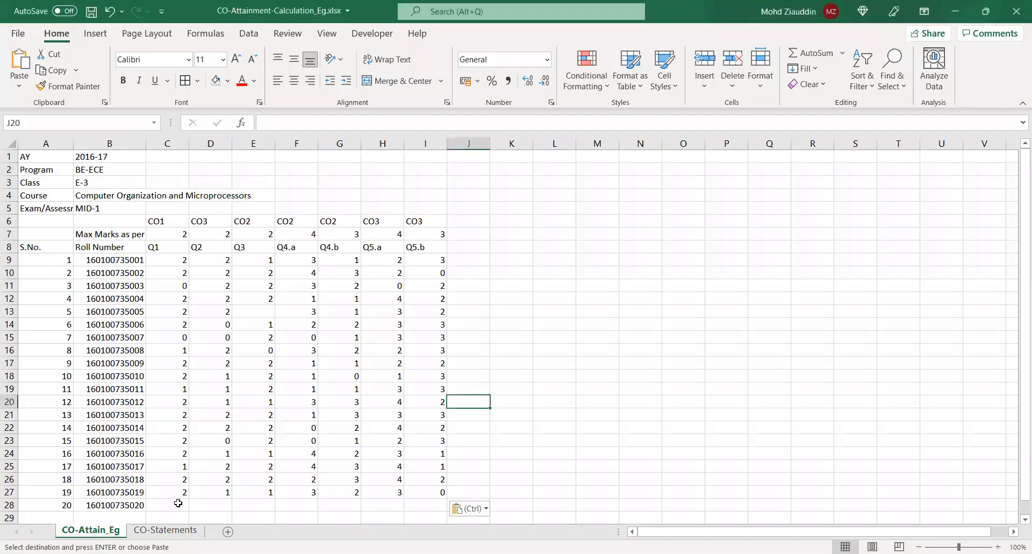
Back in the Excel sheet, enter the last student's marks 2, 2, 2, 4, 3, 4 and 3 in C28:I28
{"action": "left_click", "coordinate": [179, 503]}
{"action": "type", "text": "2"}
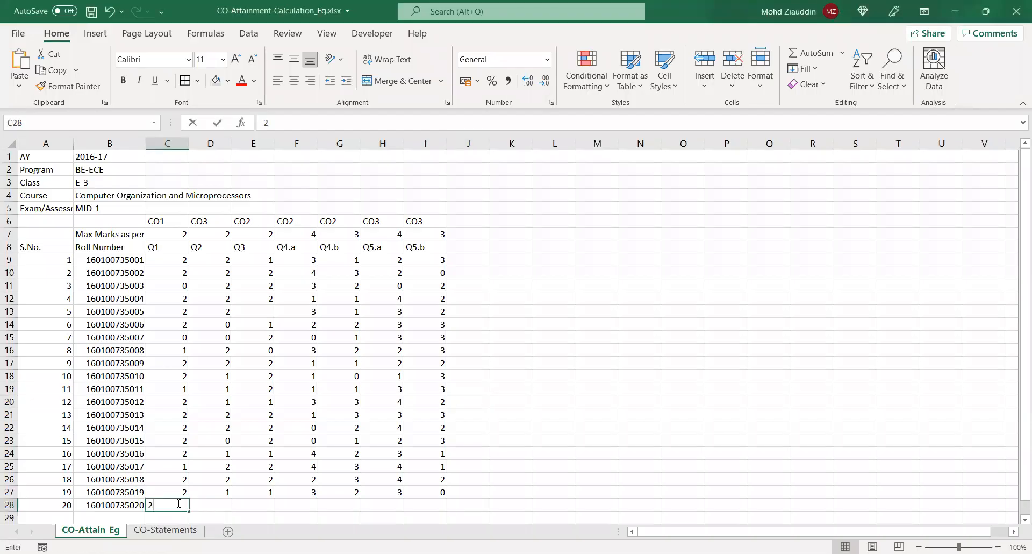
{"action": "key", "text": "Tab"}
{"action": "type", "text": "2"}
{"action": "key", "text": "Tab"}
{"action": "type", "text": "2"}
{"action": "key", "text": "Tab"}
{"action": "type", "text": "4"}
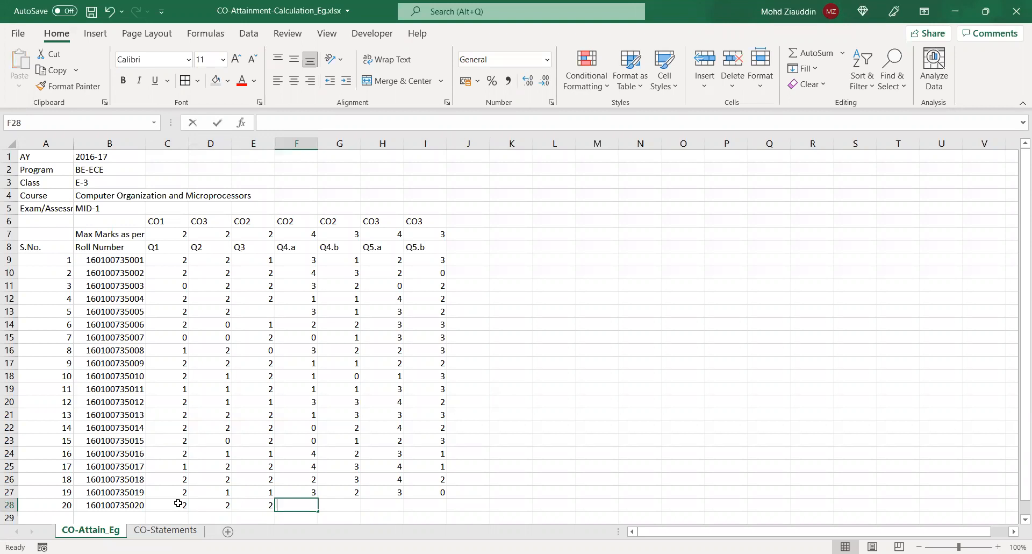
{"action": "key", "text": "Tab"}
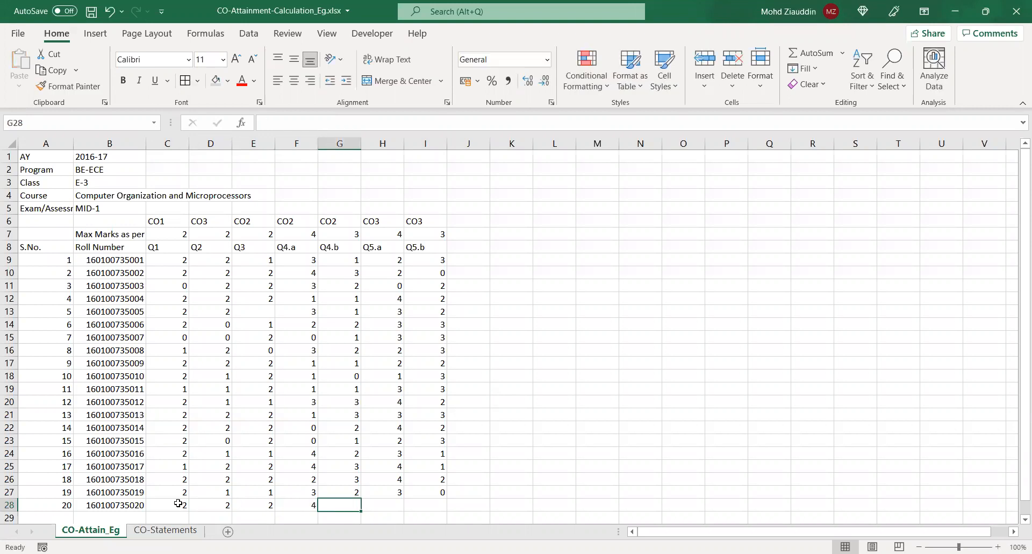
{"action": "type", "text": "3"}
{"action": "key", "text": "Tab"}
{"action": "type", "text": "4"}
{"action": "key", "text": "Tab"}
{"action": "type", "text": "3"}
{"action": "key", "text": "Tab"}
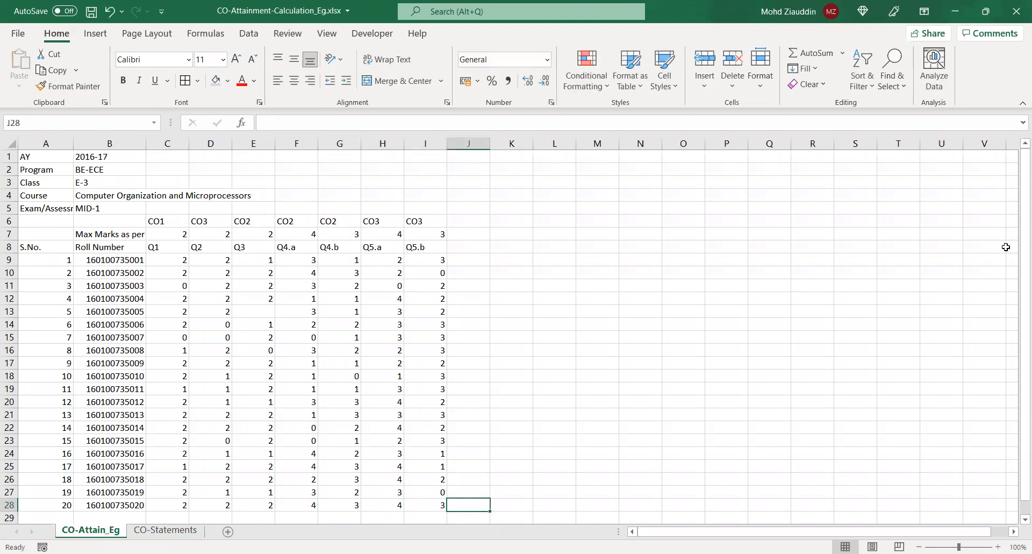
Read the CO - Assessment Procedure page in the browser PDF, then return to the Excel sheet
{"action": "scroll", "coordinate": [1017, 250], "scroll_direction": "down", "scroll_amount": 1}
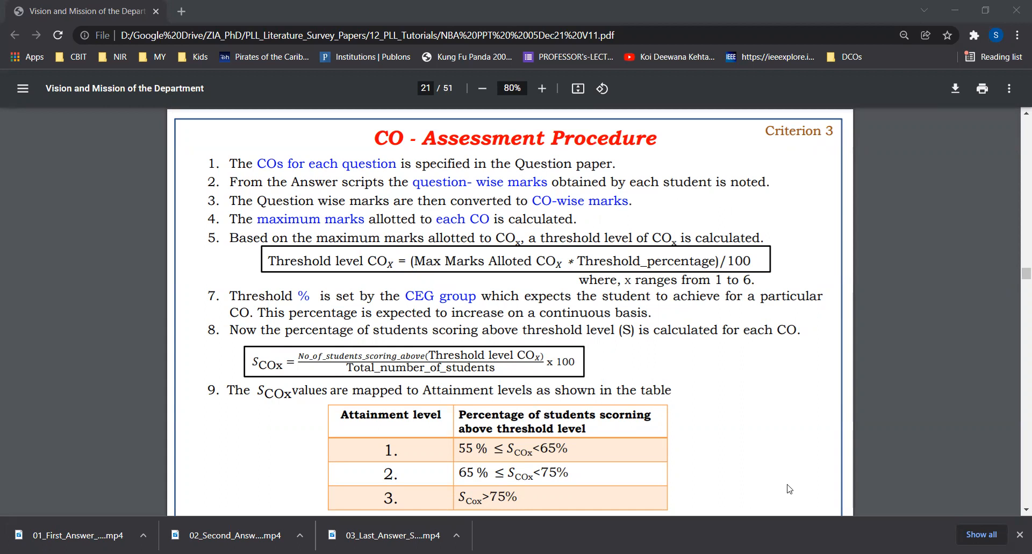
{"action": "key", "text": "alt+Tab"}
{"action": "left_click", "coordinate": [555, 242]}
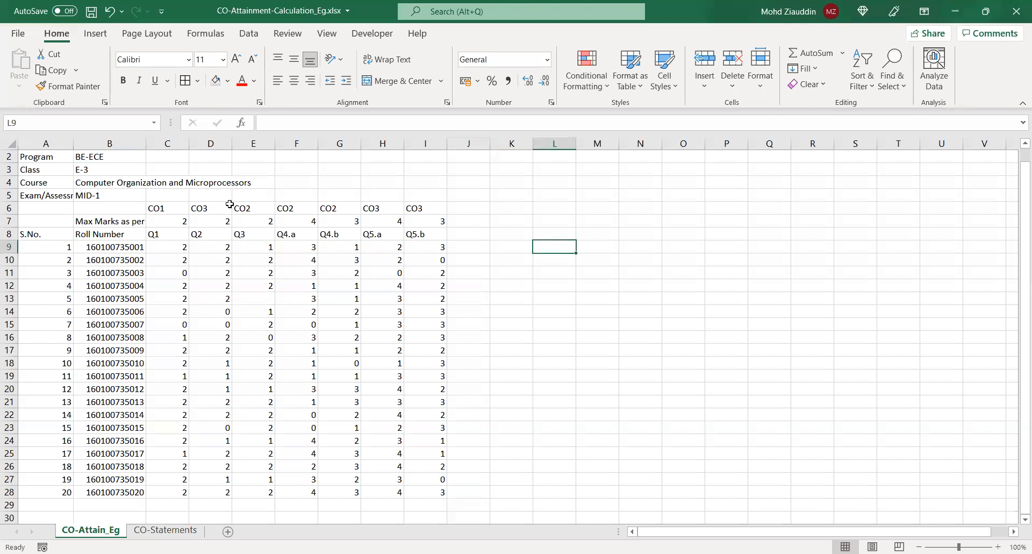
Examine the CO labels in C6:I6 to see which questions belong to CO1, CO2 and CO3
{"action": "left_click", "coordinate": [170, 208]}
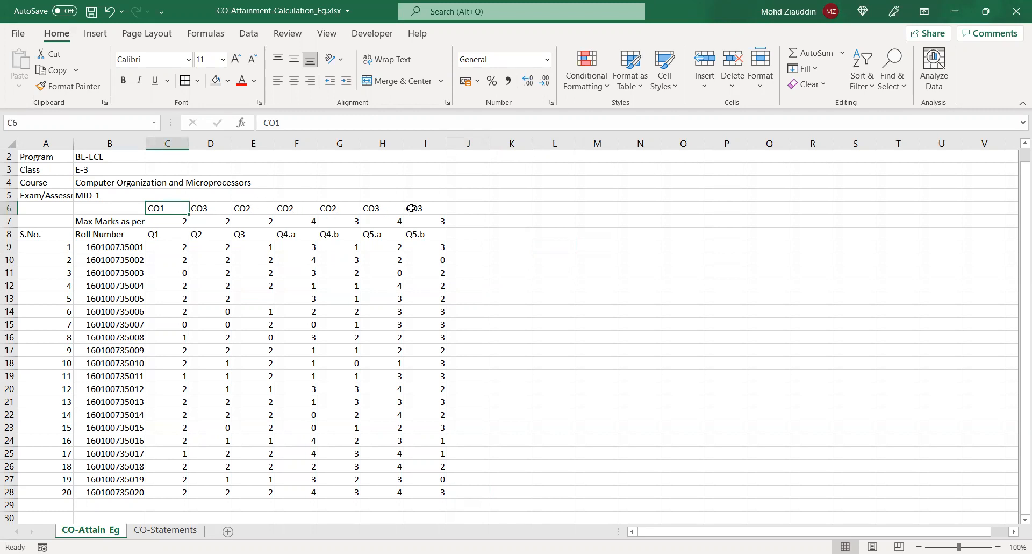
{"action": "left_click", "coordinate": [245, 210]}
{"action": "left_click", "coordinate": [292, 210]}
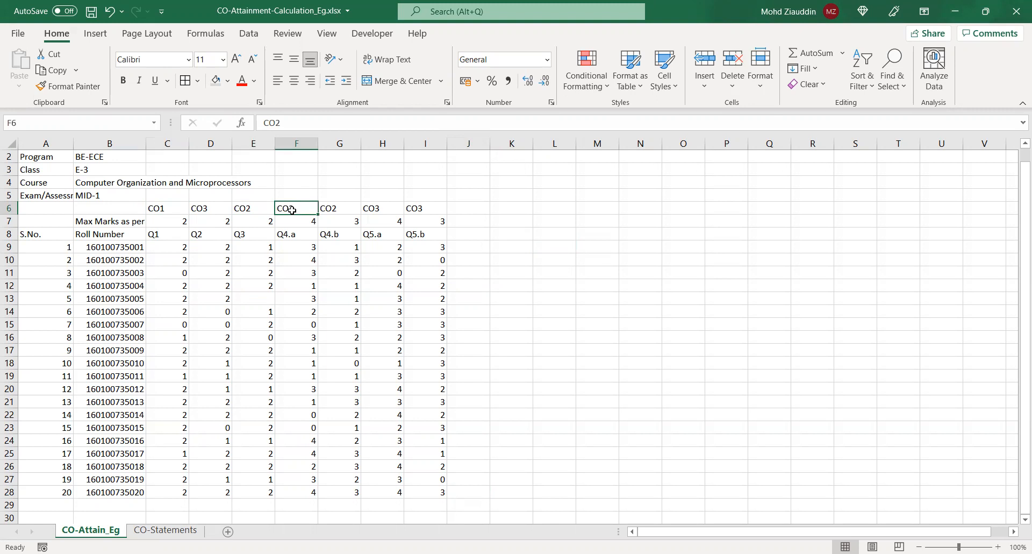
{"action": "left_click", "coordinate": [324, 210]}
{"action": "left_click", "coordinate": [298, 209]}
{"action": "left_click", "coordinate": [243, 210]}
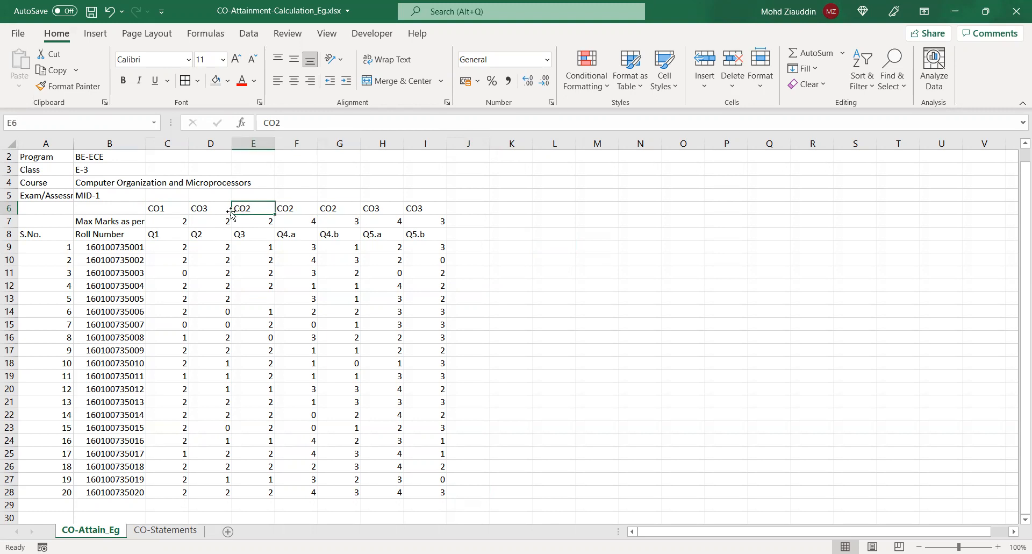
{"action": "left_click", "coordinate": [201, 210]}
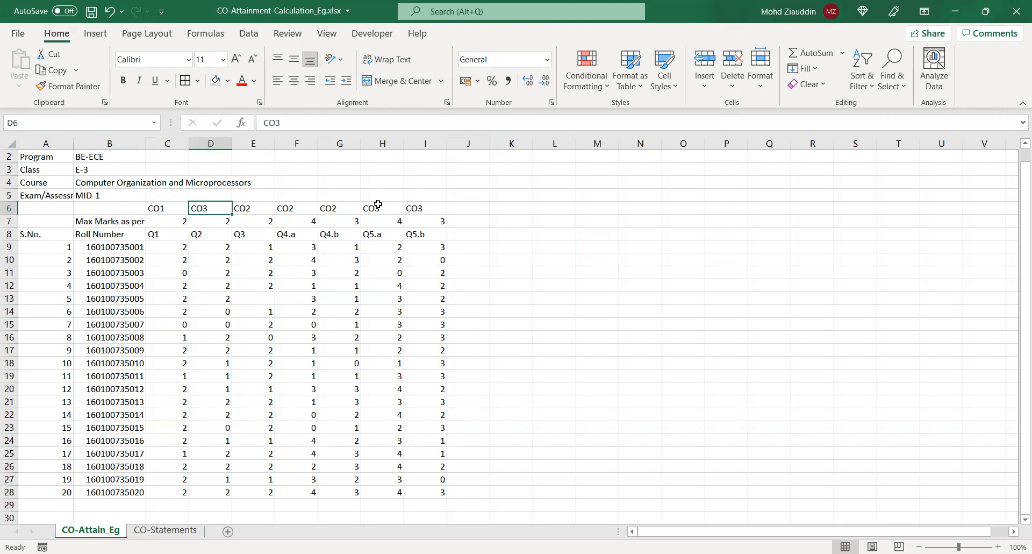
{"action": "left_click", "coordinate": [387, 207]}
{"action": "left_click", "coordinate": [418, 209]}
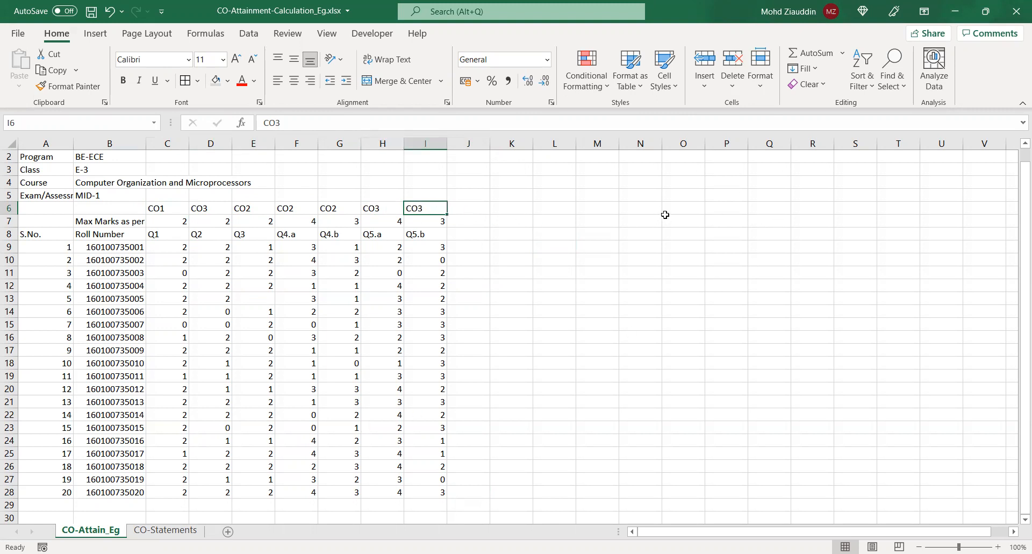
Enter the headings CO1, CO2 and CO3 in O6:Q6
{"action": "left_click", "coordinate": [689, 213]}
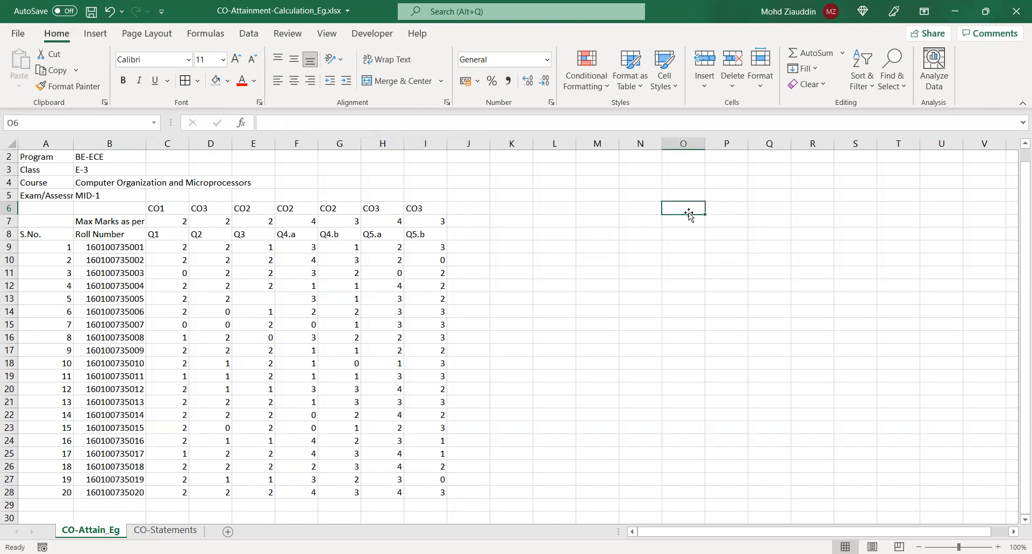
{"action": "type", "text": "CO1"}
{"action": "key", "text": "Tab"}
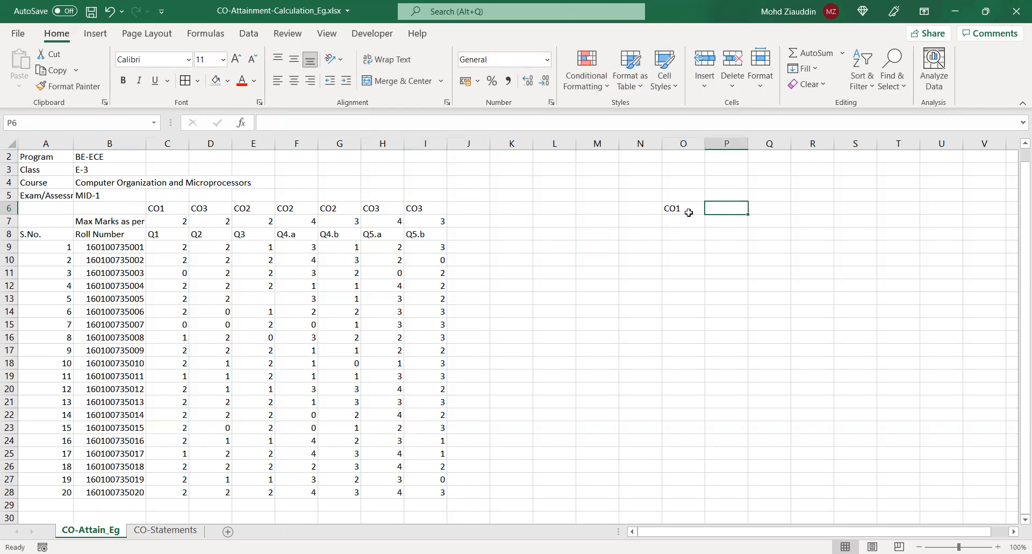
{"action": "type", "text": "CO2"}
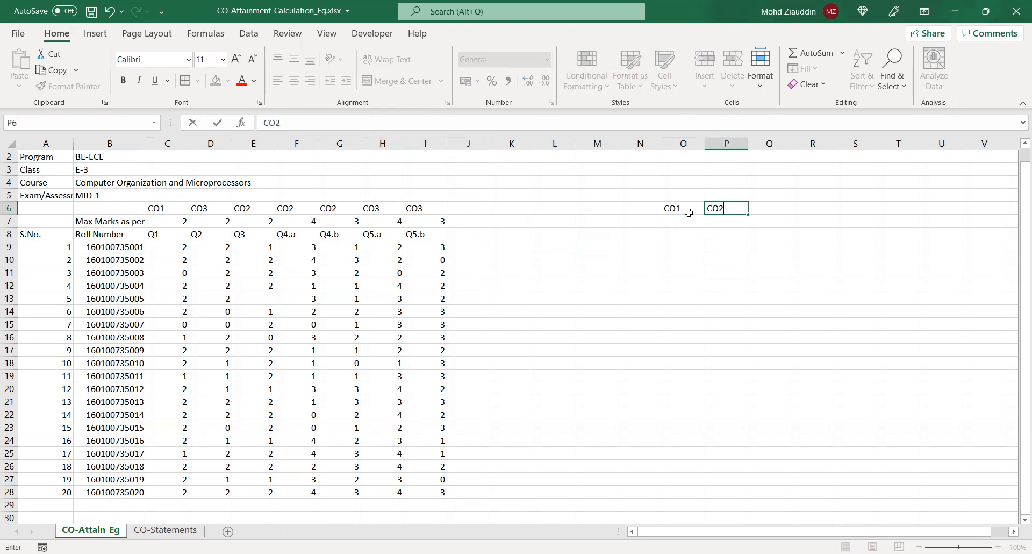
{"action": "key", "text": "Tab"}
{"action": "type", "text": "CO3"}
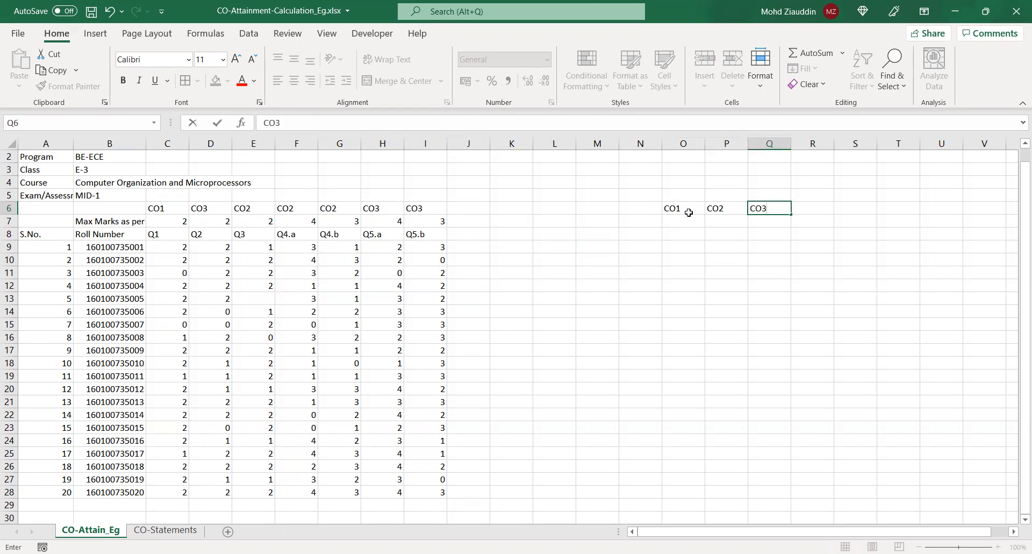
{"action": "key", "text": "Return"}
Label the row beneath the new CO headings as Max in N7
{"action": "left_click", "coordinate": [640, 222]}
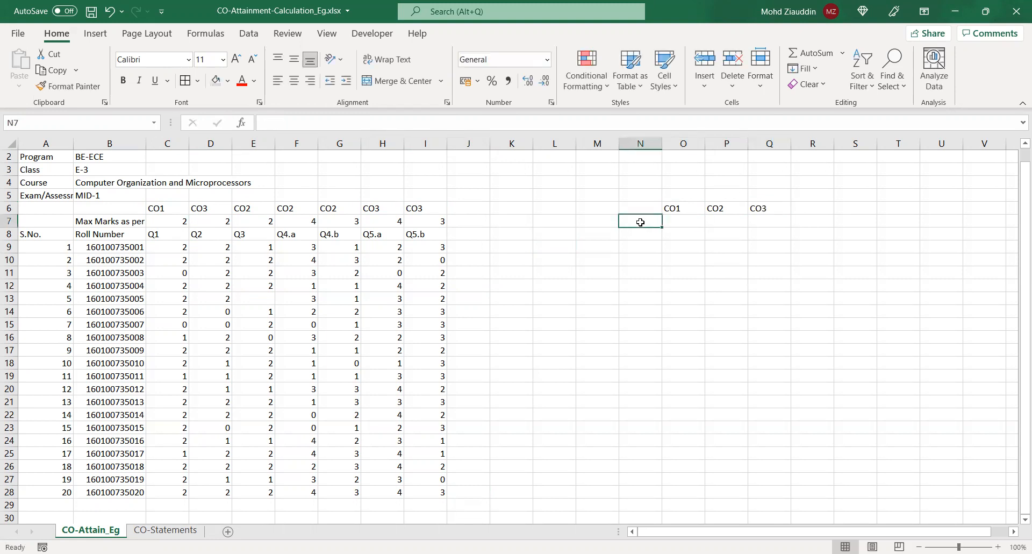
{"action": "type", "text": "MA"}
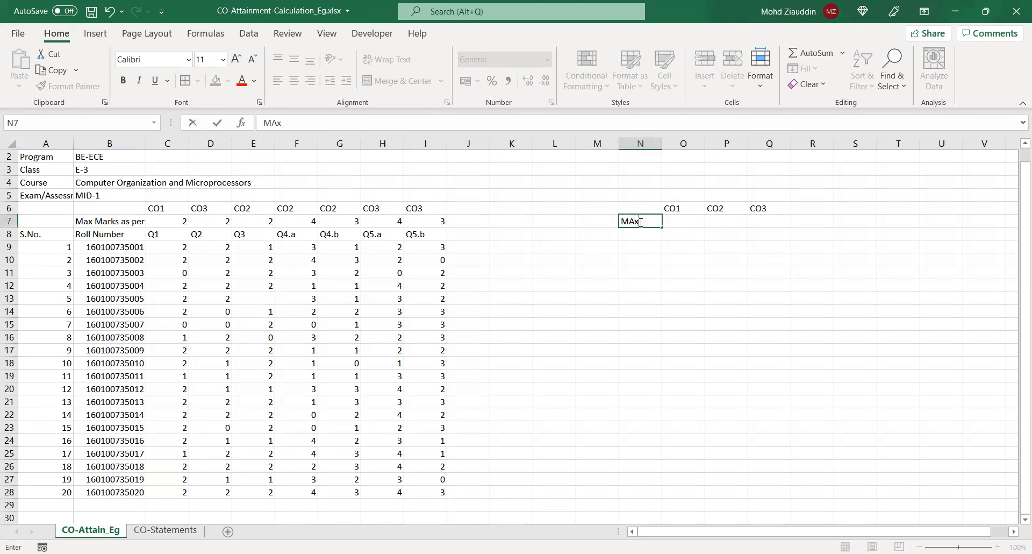
{"action": "type", "text": "x"}
{"action": "left_click", "coordinate": [669, 221]}
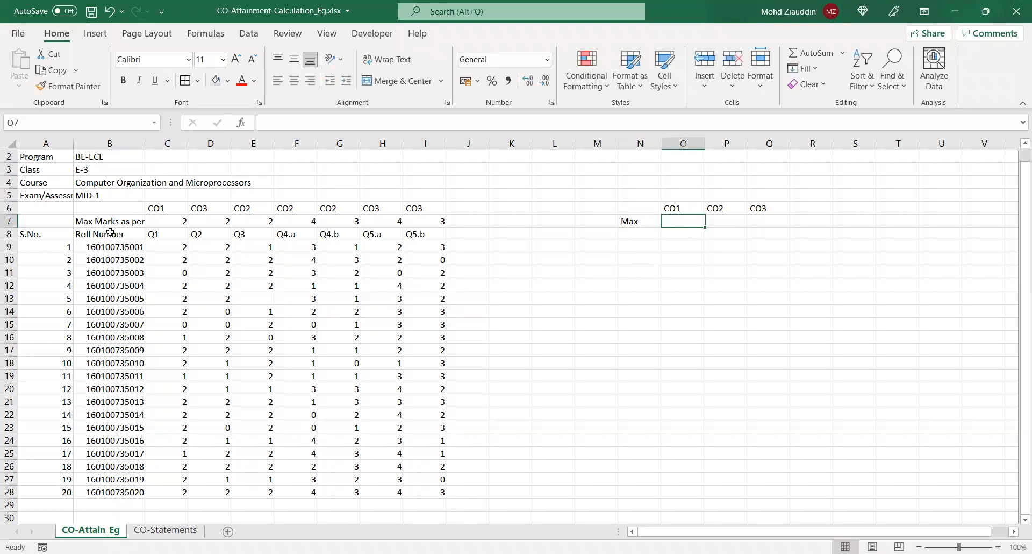
Apply borders to every cell of the CO mapping and maximum marks in C6:I7
{"action": "left_click", "coordinate": [161, 208]}
{"action": "left_click_drag", "start_coordinate": [162, 208], "coordinate": [427, 219]}
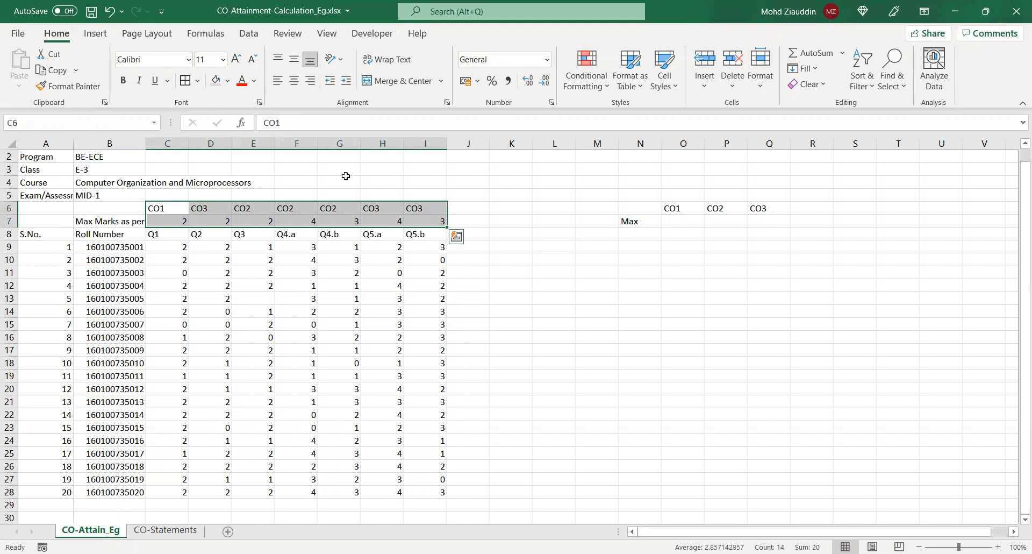
{"action": "left_click", "coordinate": [184, 81]}
{"action": "left_click", "coordinate": [569, 297]}
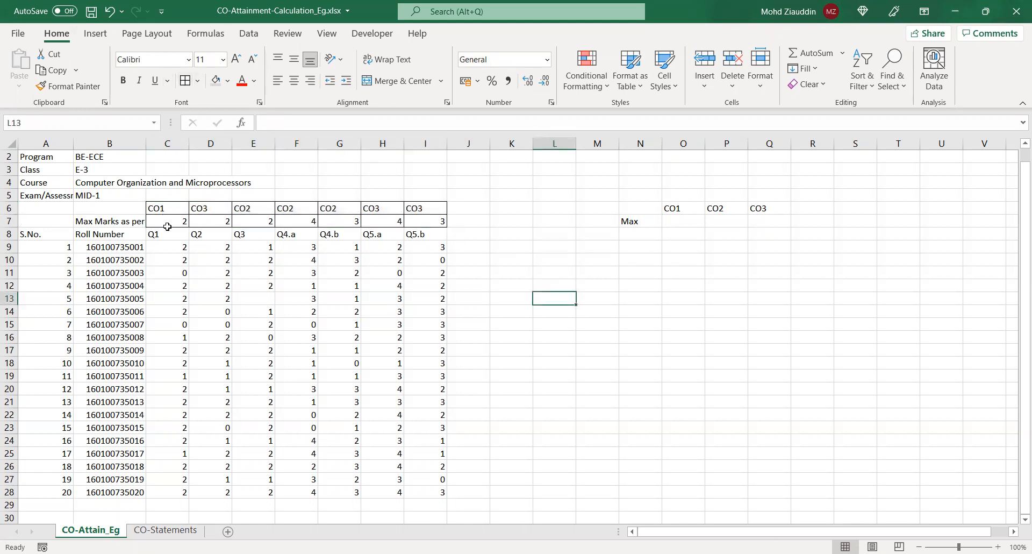
Enter the CO1 maximum marks in O7 as a reference to Q1's maximum, =C7
{"action": "left_click", "coordinate": [672, 222]}
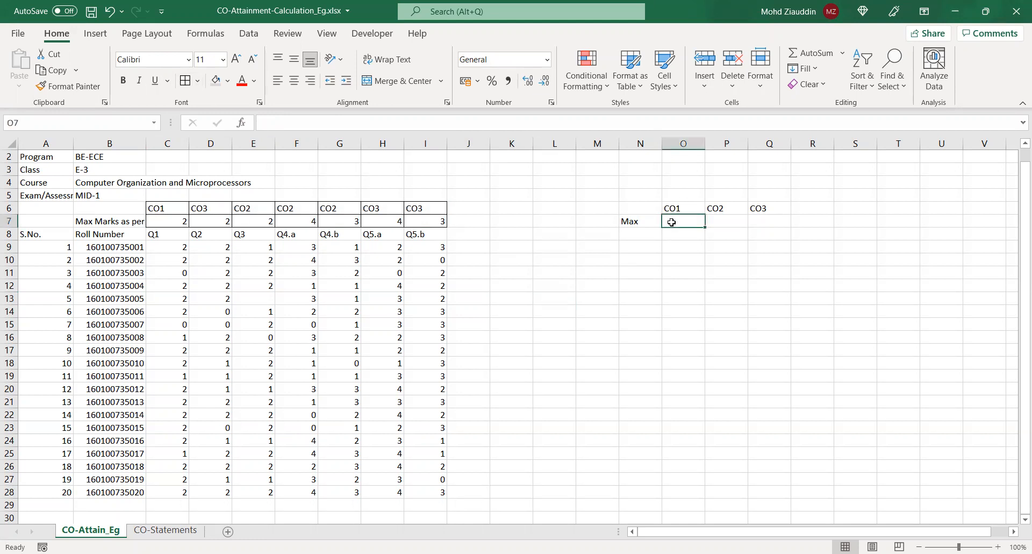
{"action": "type", "text": "="}
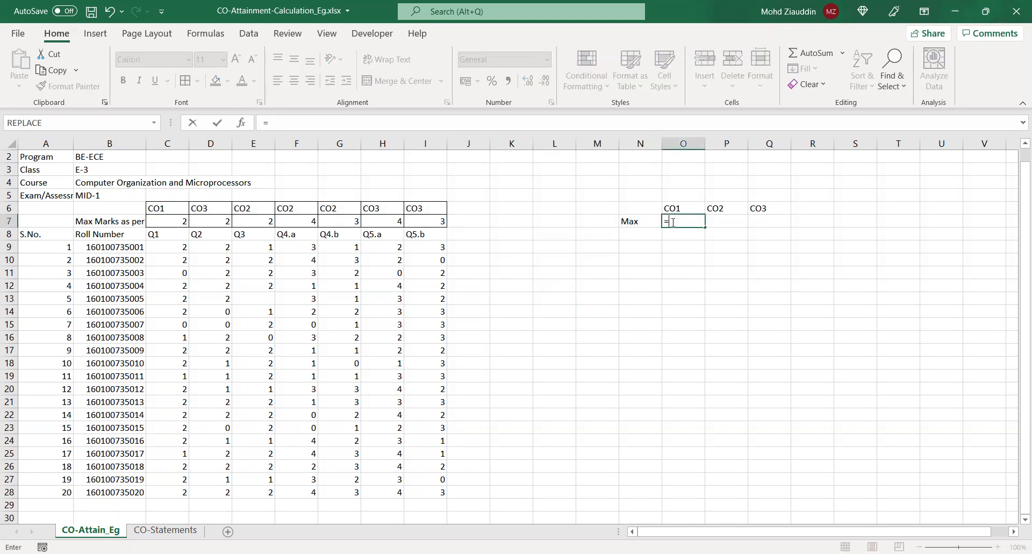
{"action": "left_click", "coordinate": [159, 222]}
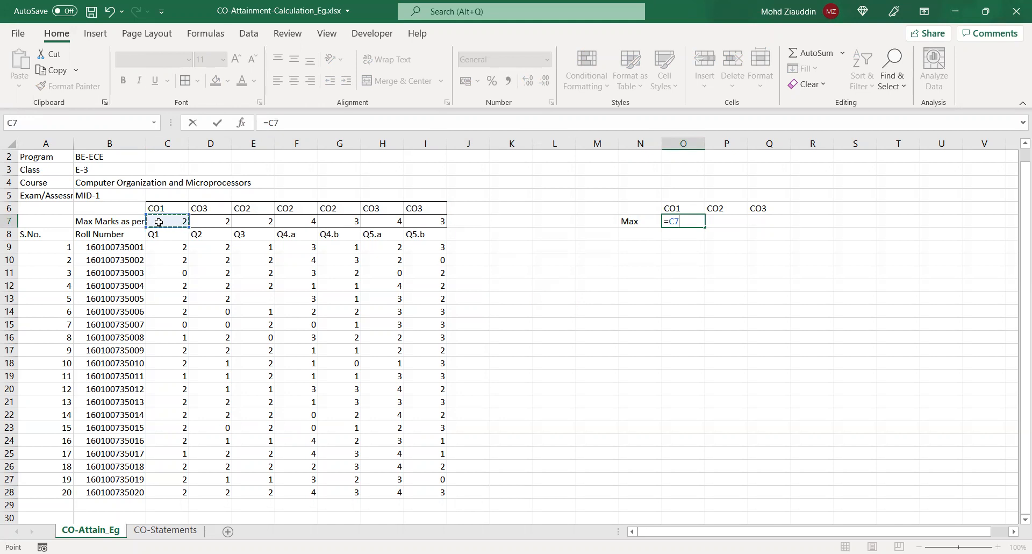
{"action": "key", "text": "Return"}
Calculate the CO2 maximum marks in P7 by adding the Q3, Q4.a and Q4.b maximums with =E7+F7+G7
{"action": "left_click", "coordinate": [717, 222]}
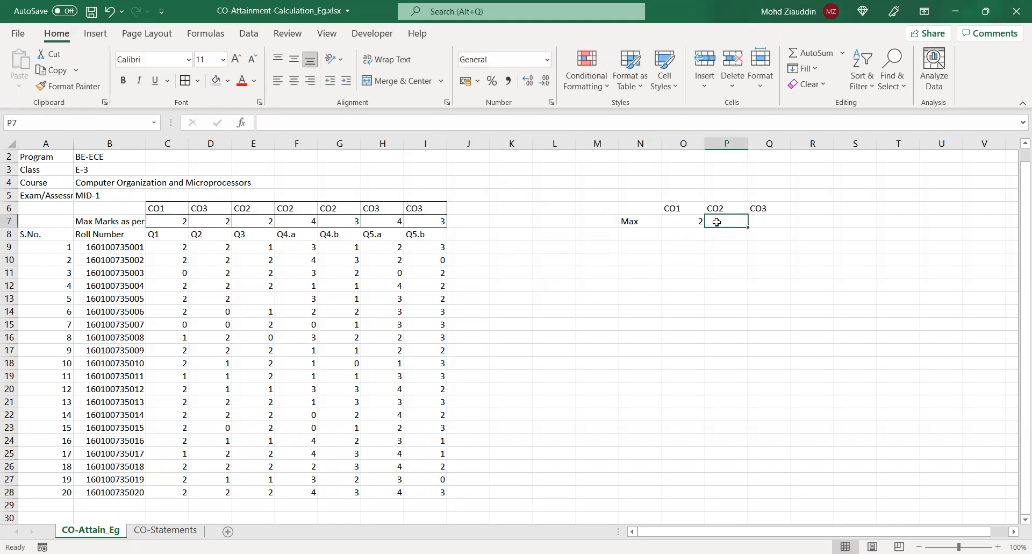
{"action": "type", "text": "="}
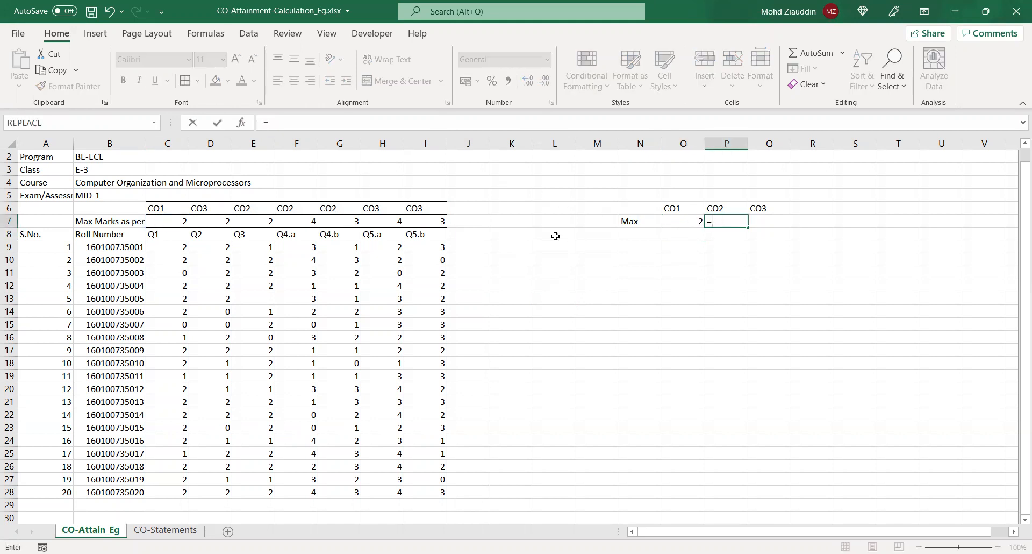
{"action": "left_click", "coordinate": [247, 221]}
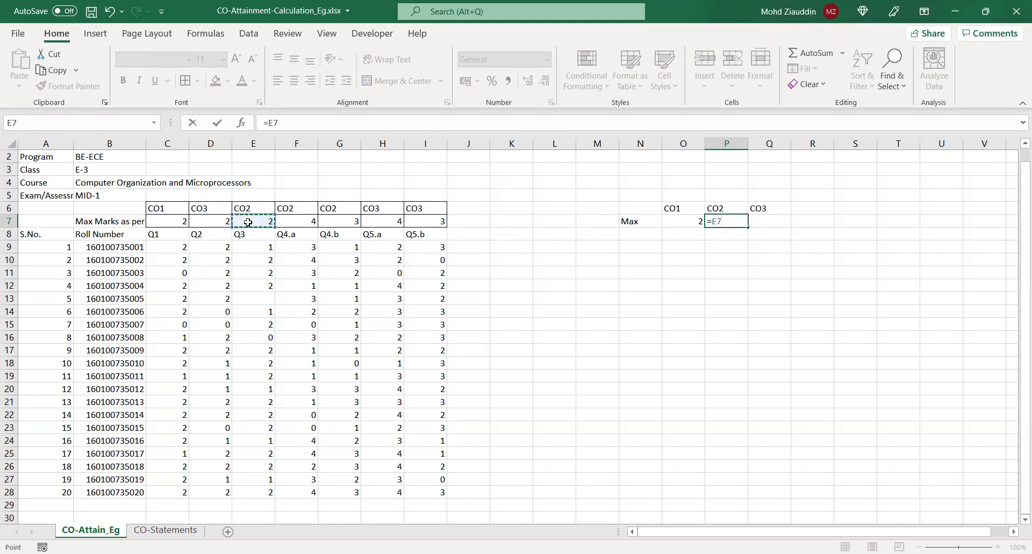
{"action": "type", "text": "+"}
{"action": "left_click", "coordinate": [310, 222]}
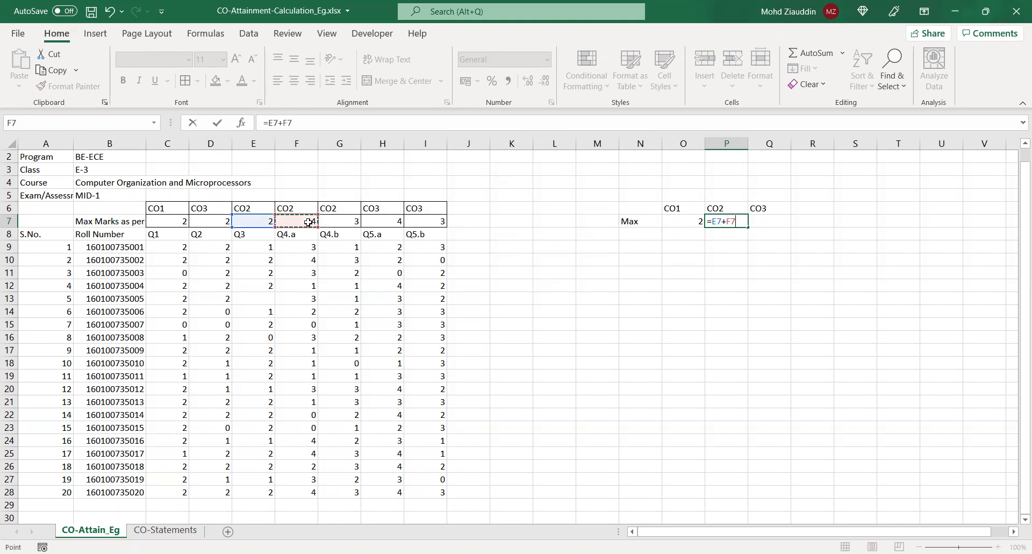
{"action": "type", "text": "+"}
{"action": "left_click", "coordinate": [342, 222]}
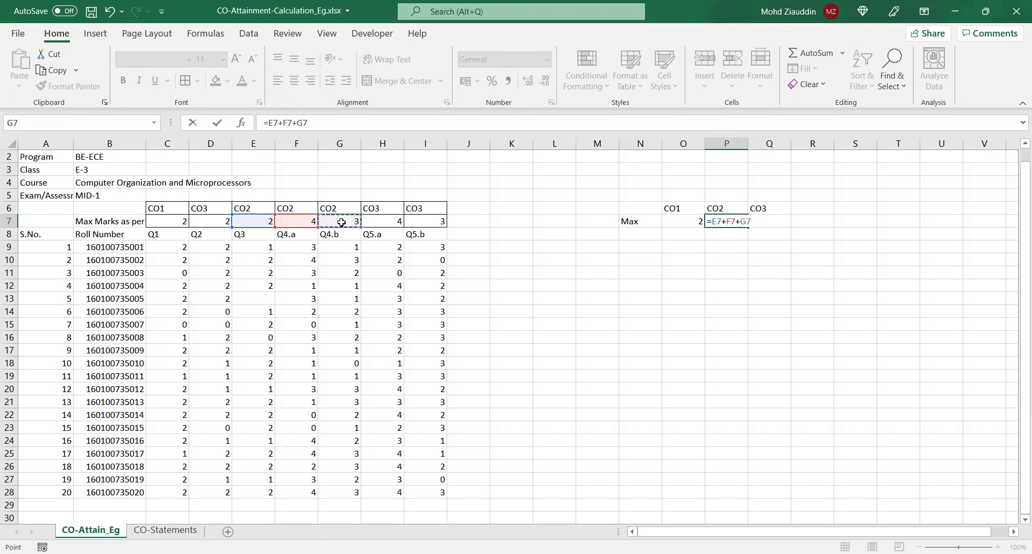
{"action": "key", "text": "Return"}
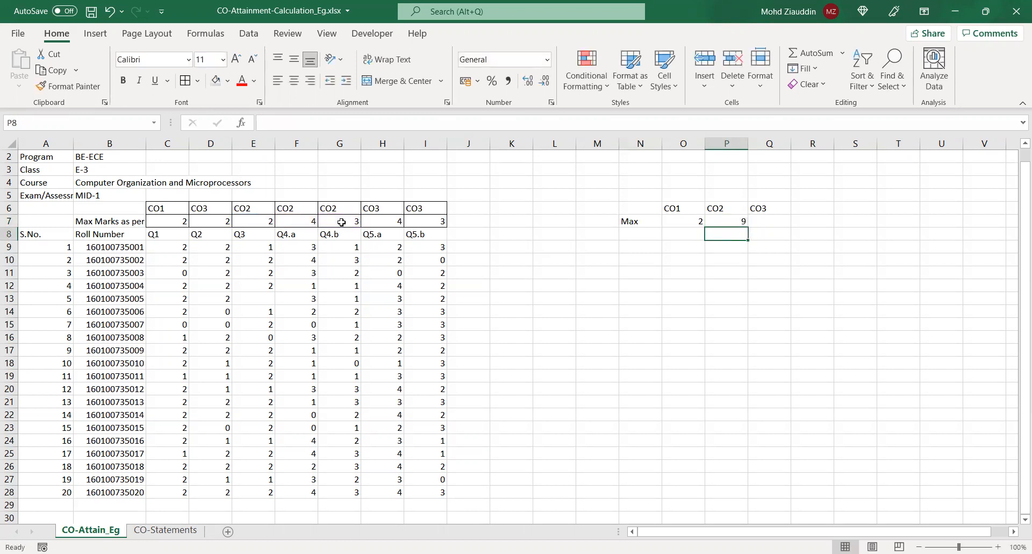
{"action": "left_click", "coordinate": [733, 221]}
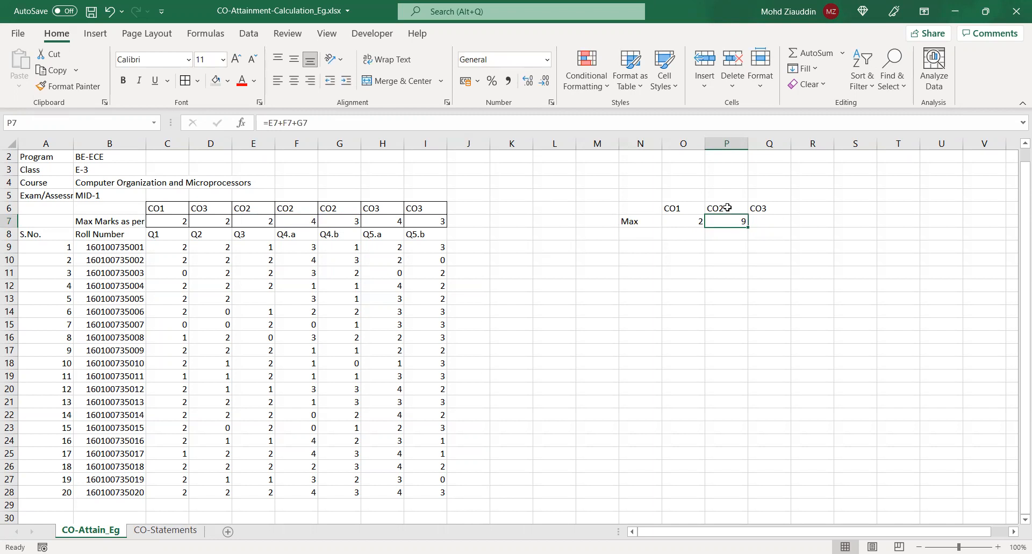
Calculate the CO3 maximum marks in Q7 by adding the Q2, Q5.a and Q5.b maximums with =D7+H7+I7
{"action": "left_click", "coordinate": [764, 222]}
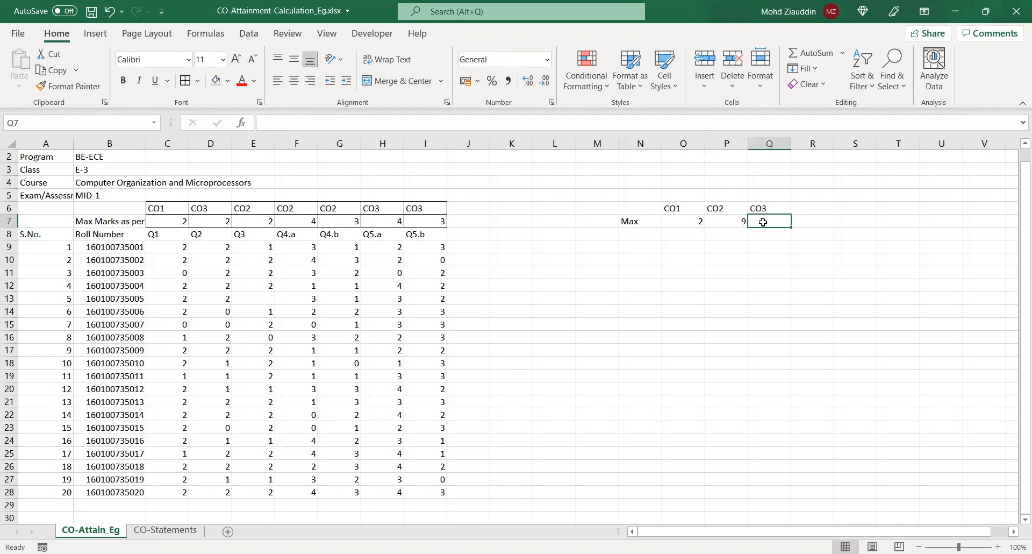
{"action": "type", "text": "="}
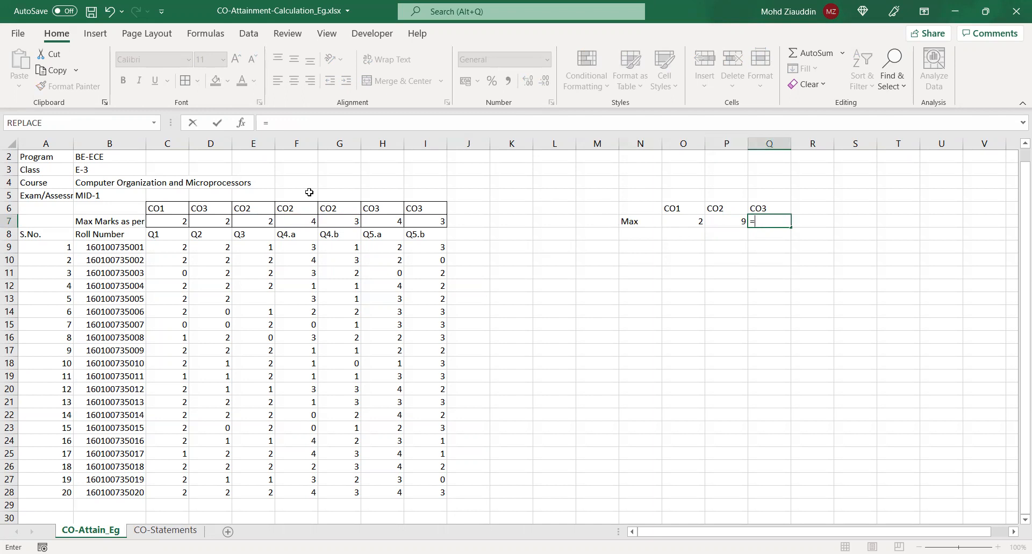
{"action": "left_click", "coordinate": [203, 219]}
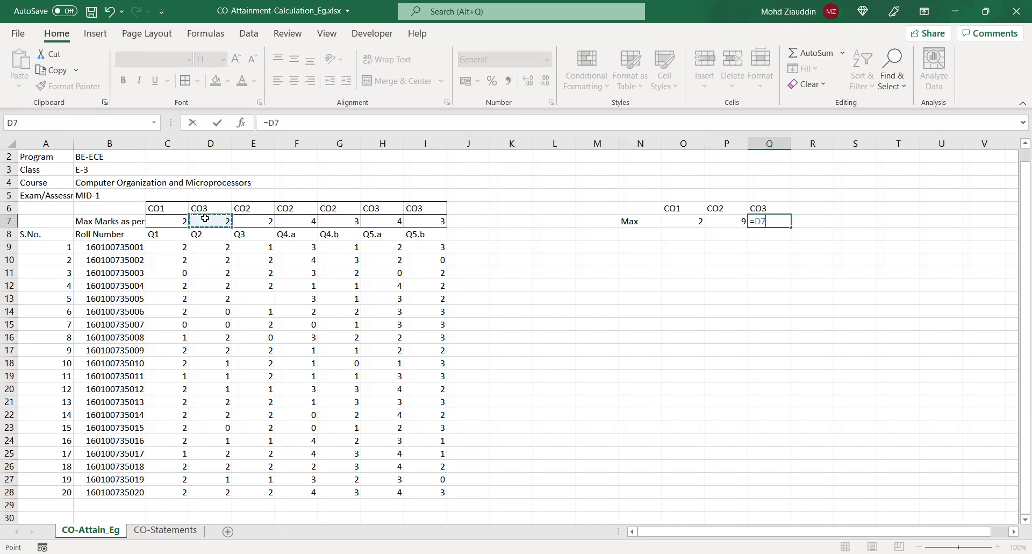
{"action": "type", "text": "+"}
{"action": "left_click", "coordinate": [390, 221]}
{"action": "type", "text": "+"}
{"action": "left_click", "coordinate": [421, 225]}
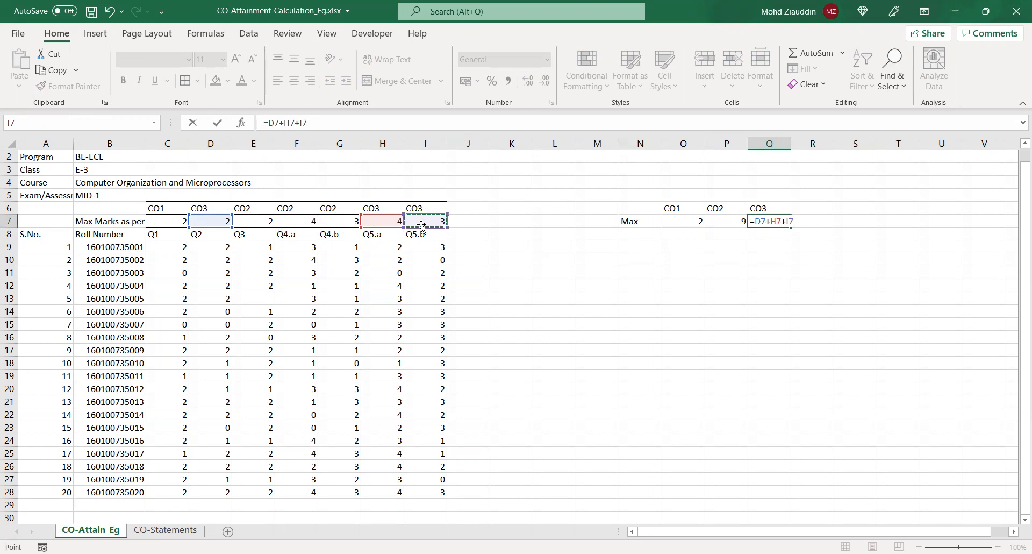
{"action": "key", "text": "Return"}
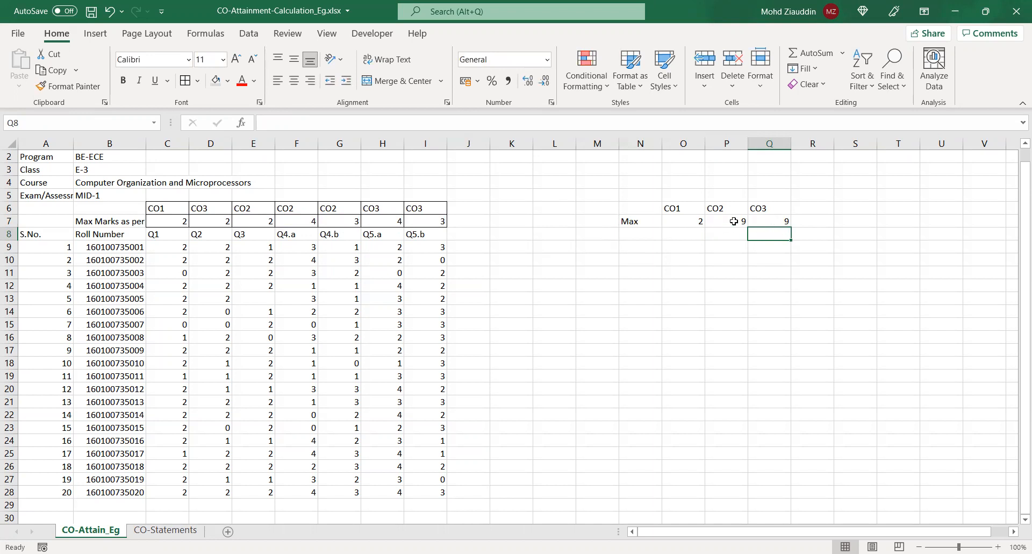
Copy the Roll Number column B8:B28 to N8 and widen column N to fit the full numbers
{"action": "left_click", "coordinate": [651, 244]}
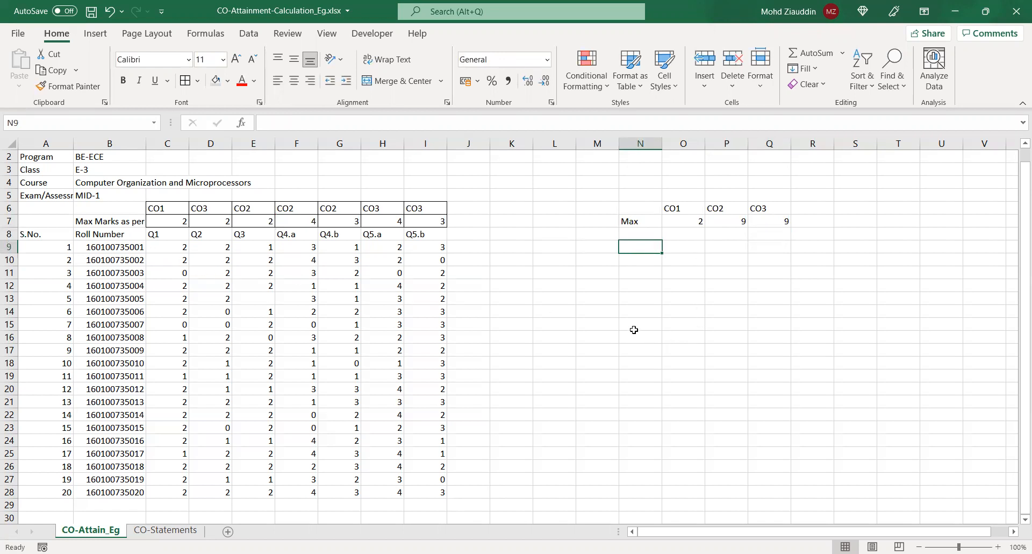
{"action": "left_click_drag", "start_coordinate": [124, 237], "coordinate": [114, 486]}
{"action": "key", "text": "ctrl+c"}
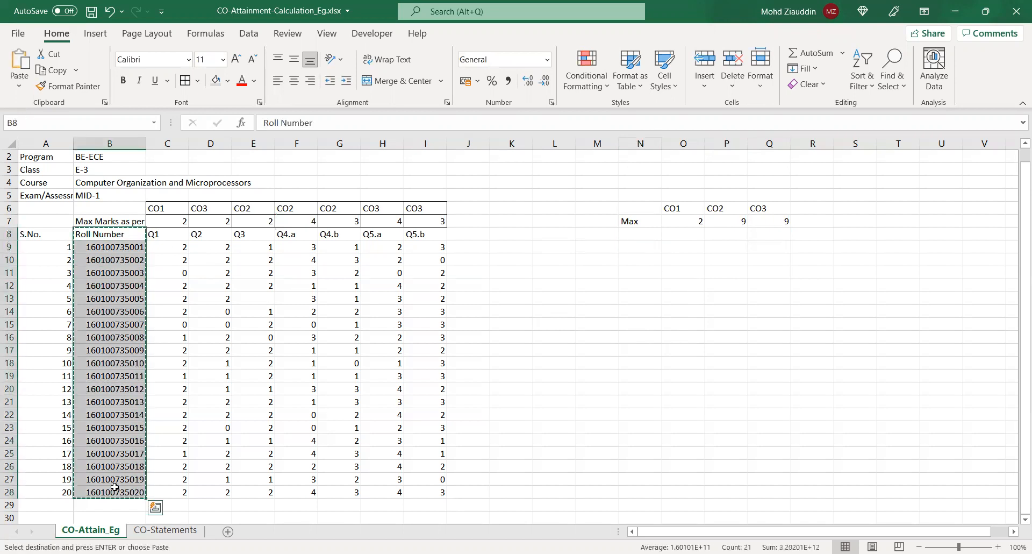
{"action": "left_click", "coordinate": [632, 232]}
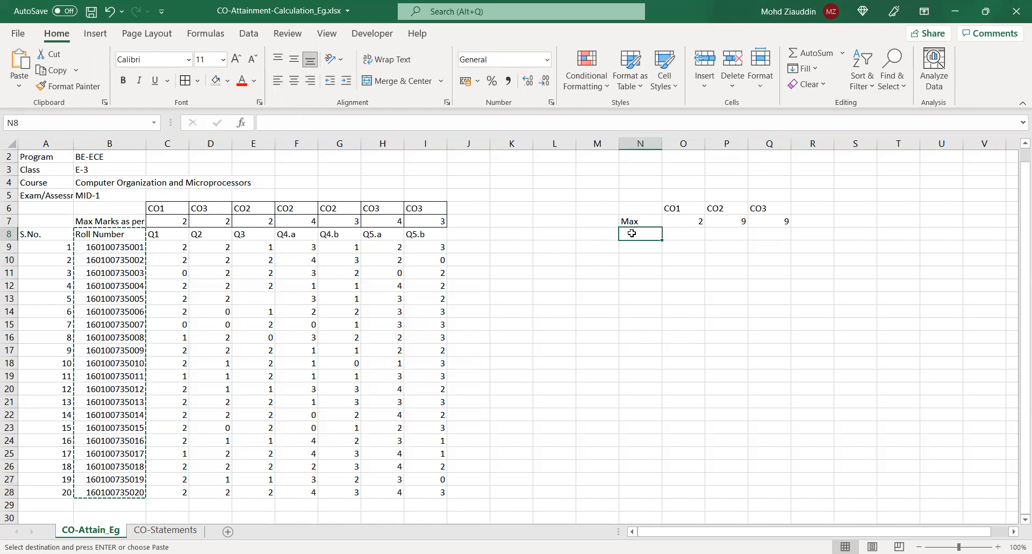
{"action": "key", "text": "ctrl+v"}
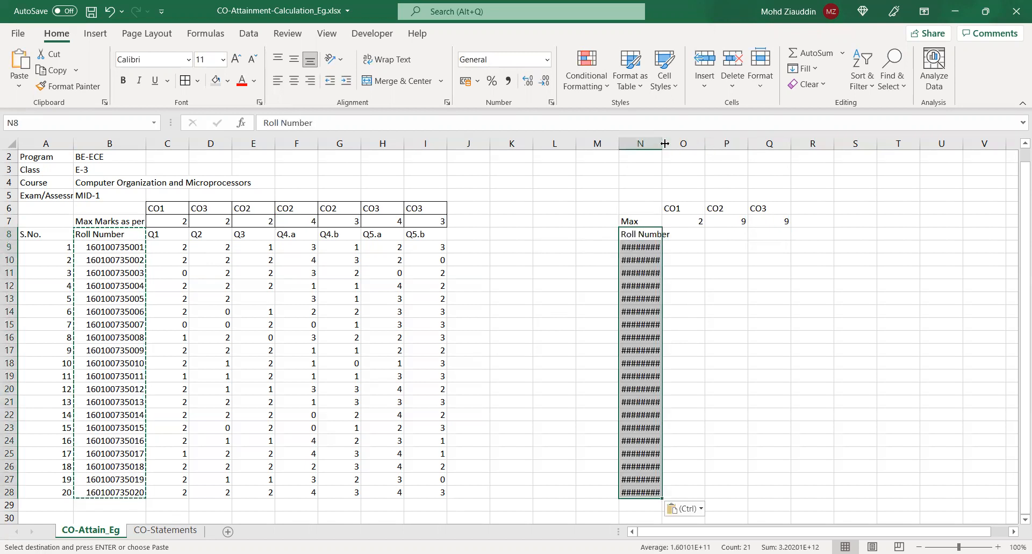
{"action": "double_click", "coordinate": [682, 144]}
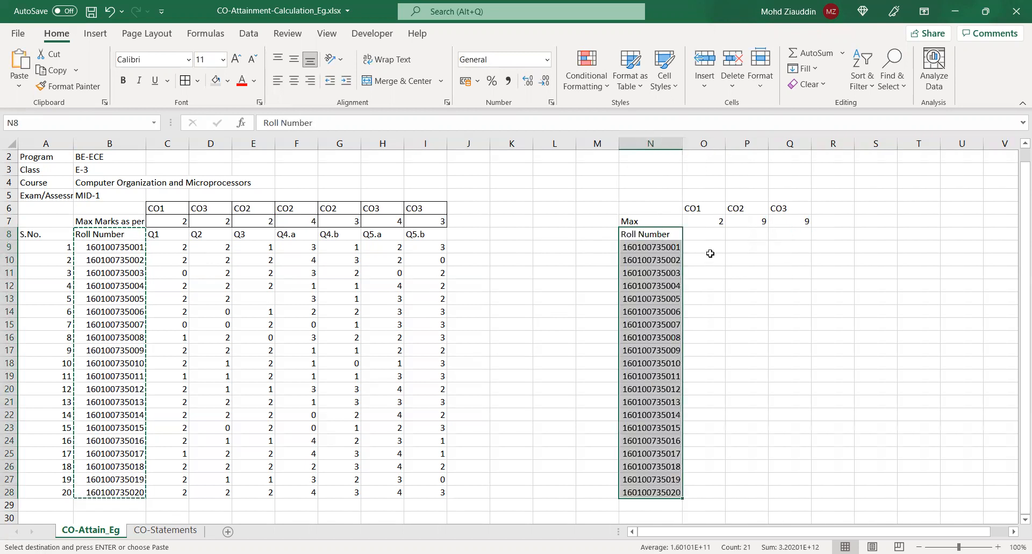
Enter the first student's CO1 marks in O9 as a reference to the Q1 marks, =C9
{"action": "left_click", "coordinate": [709, 249]}
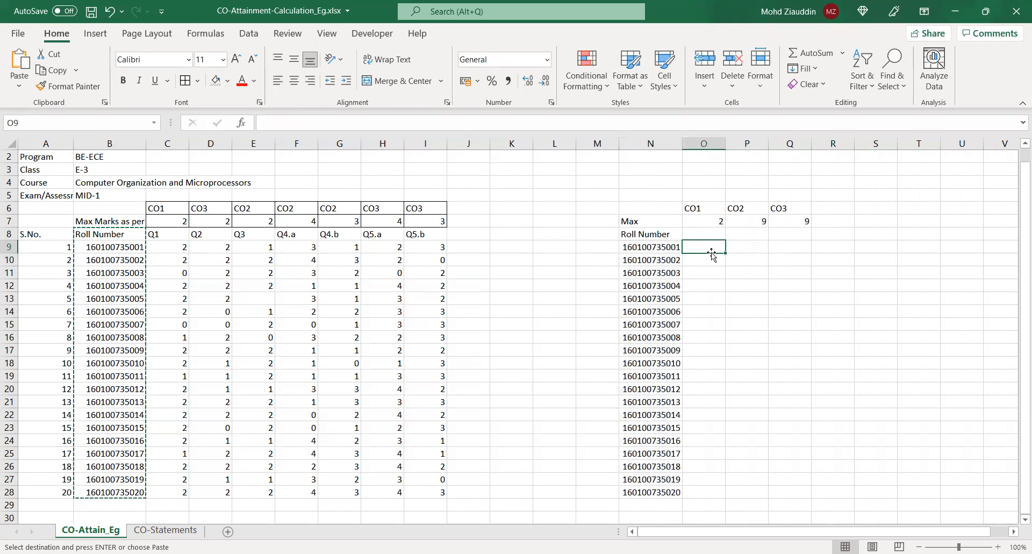
{"action": "type", "text": "="}
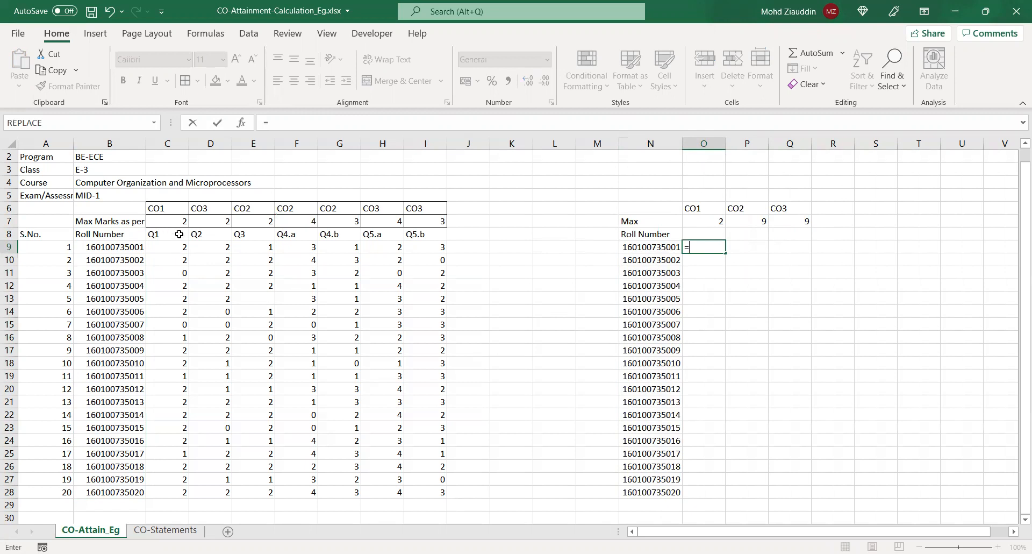
{"action": "left_click", "coordinate": [165, 249]}
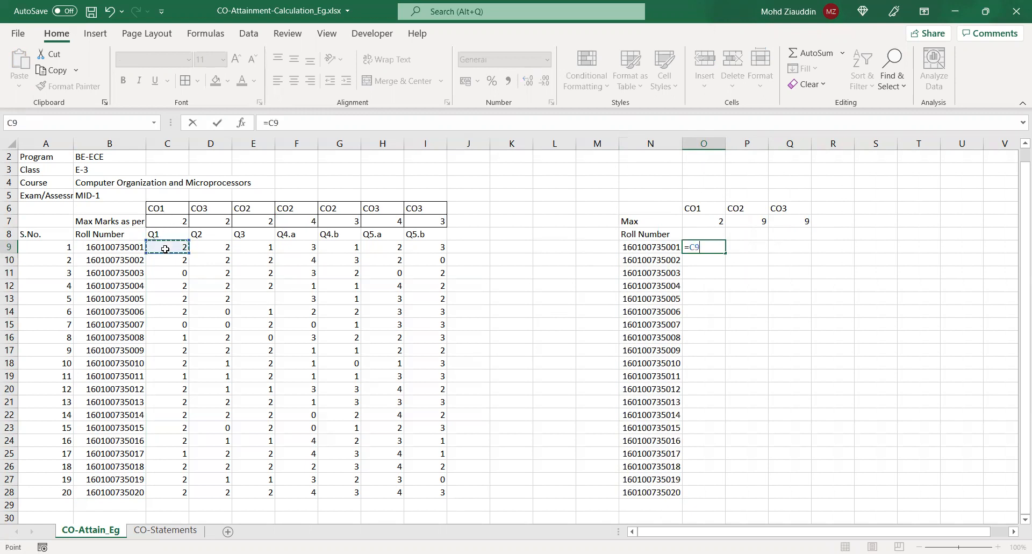
{"action": "key", "text": "Return"}
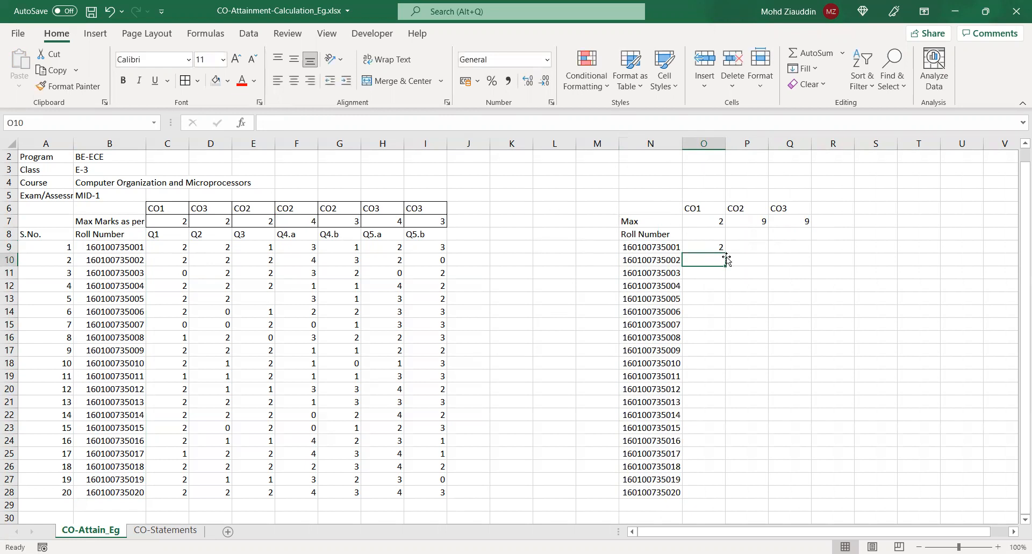
Total the first student's CO2 marks in P9 with the formula =E9+F9+G9
{"action": "left_click", "coordinate": [737, 245]}
{"action": "type", "text": "="}
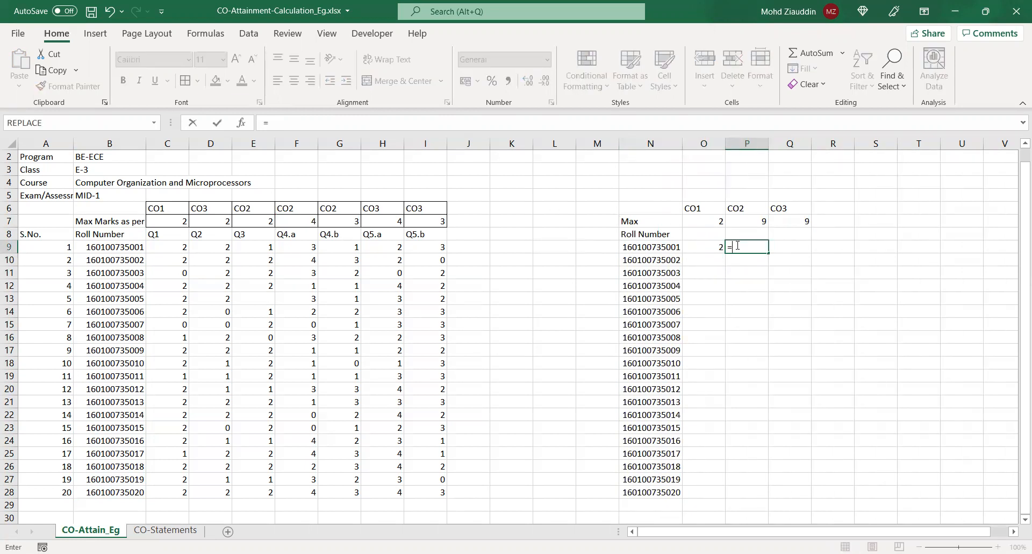
{"action": "left_click", "coordinate": [249, 247]}
{"action": "type", "text": "+"}
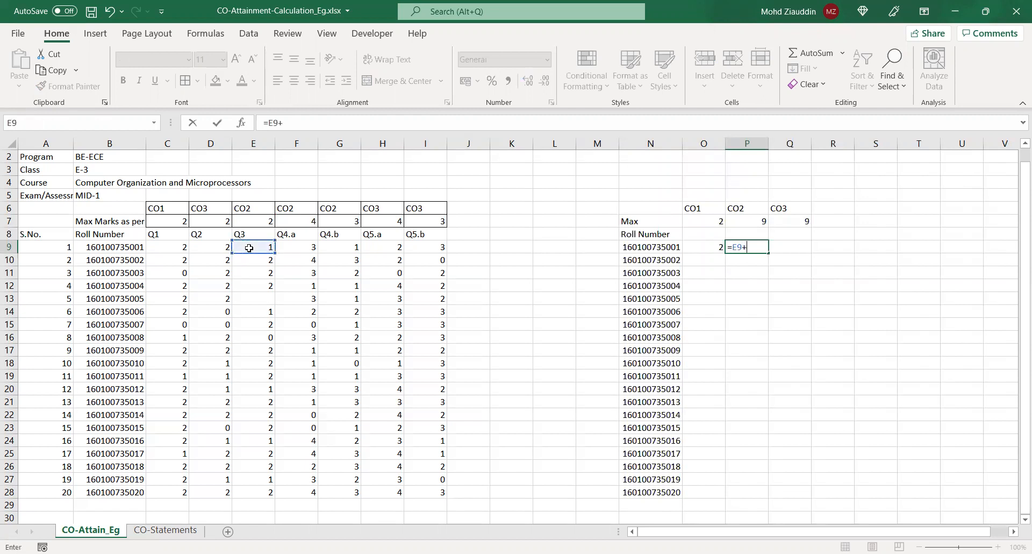
{"action": "left_click", "coordinate": [284, 249]}
{"action": "type", "text": "+"}
{"action": "left_click", "coordinate": [325, 248]}
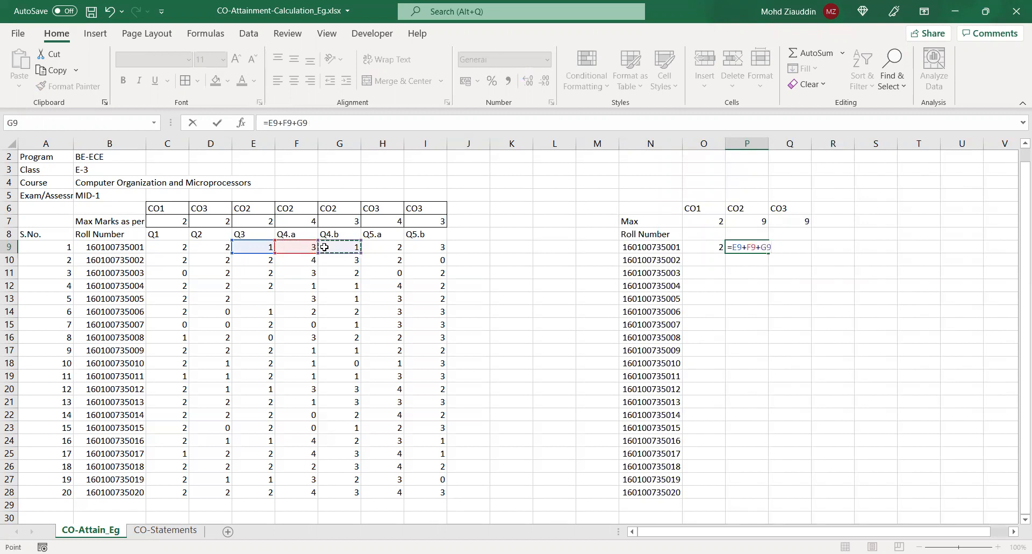
{"action": "key", "text": "Return"}
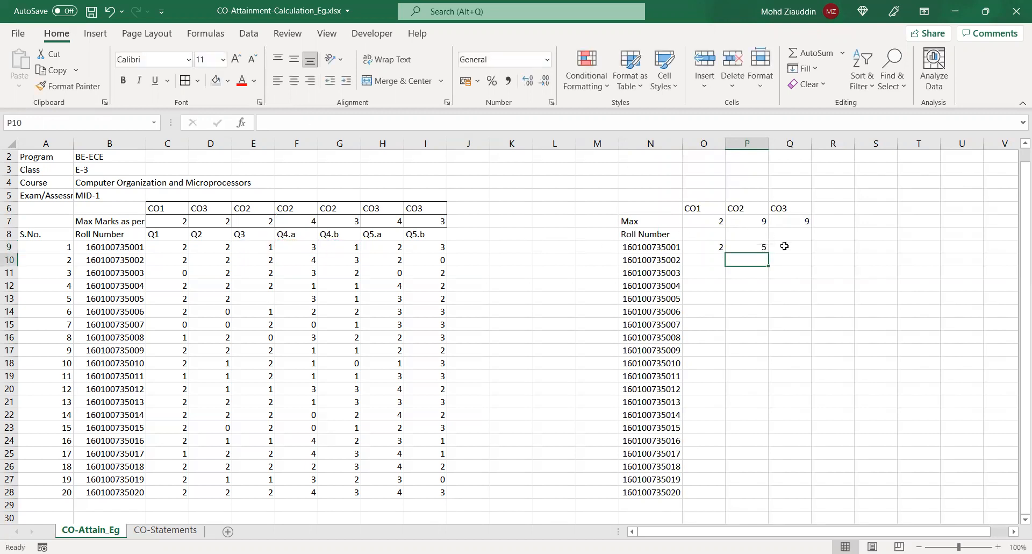
Total the first student's CO3 marks in Q9 with the formula =D9+H9+I9
{"action": "left_click", "coordinate": [784, 246]}
{"action": "type", "text": "="}
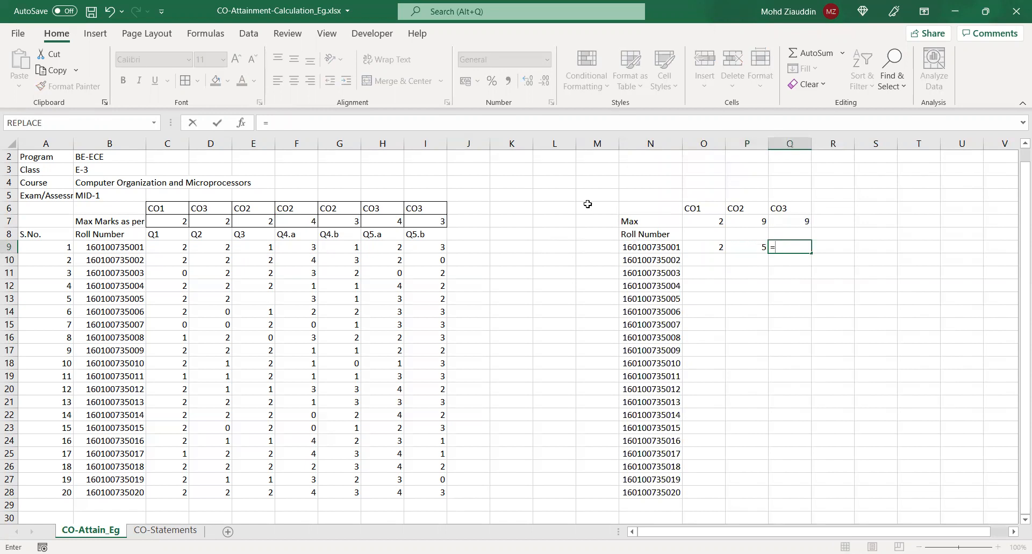
{"action": "left_click", "coordinate": [218, 245]}
{"action": "type", "text": "+"}
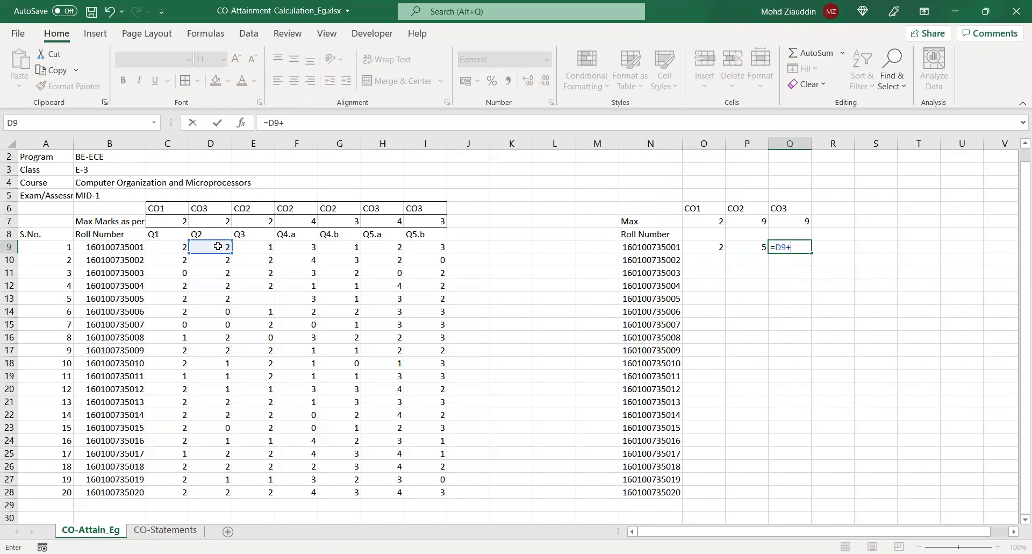
{"action": "left_click", "coordinate": [376, 249]}
{"action": "type", "text": "+"}
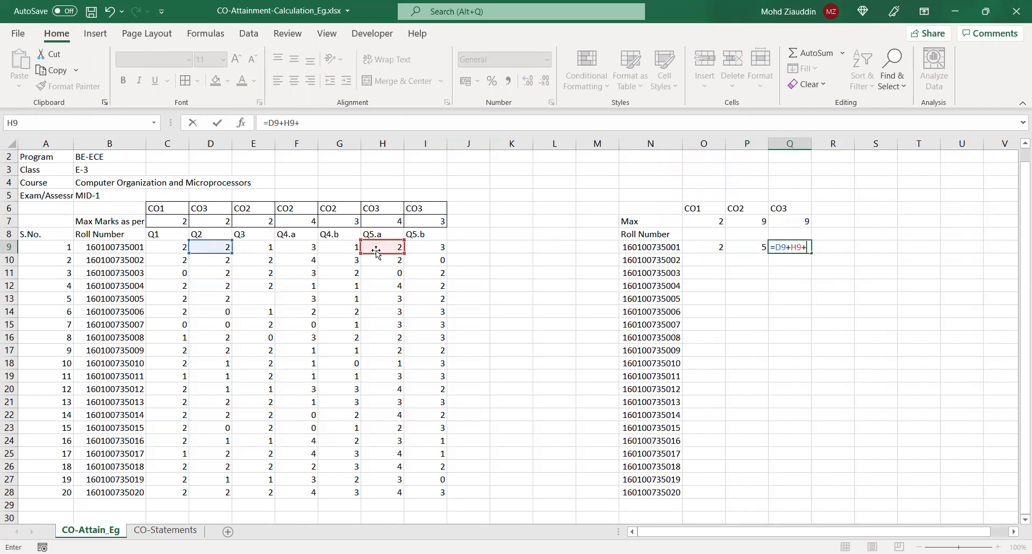
{"action": "left_click", "coordinate": [421, 252]}
{"action": "key", "text": "Return"}
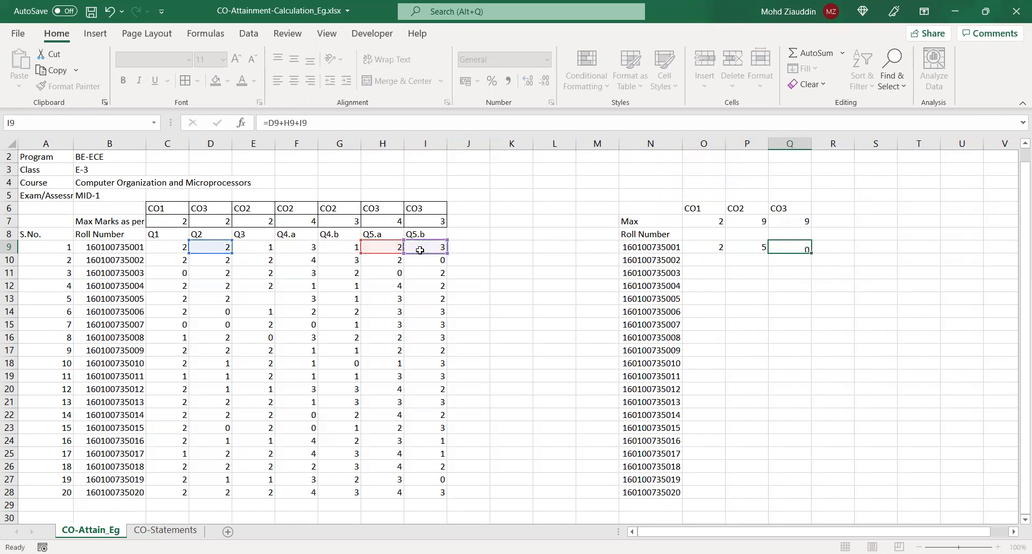
Fill the CO1, CO2 and CO3 formulas from O9:Q9 down to row 28 for all students
{"action": "left_click_drag", "start_coordinate": [710, 251], "coordinate": [783, 248]}
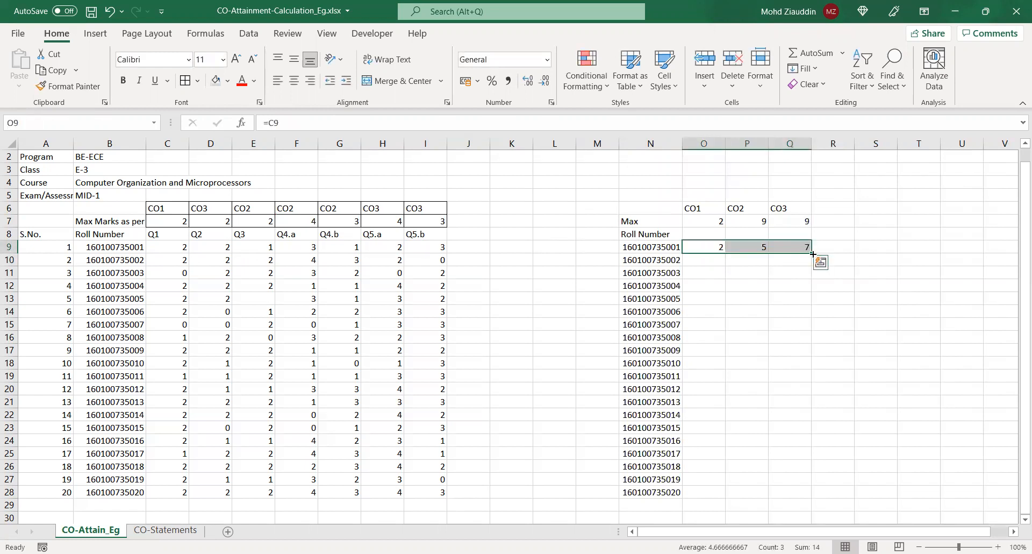
{"action": "left_click_drag", "start_coordinate": [811, 252], "coordinate": [818, 494]}
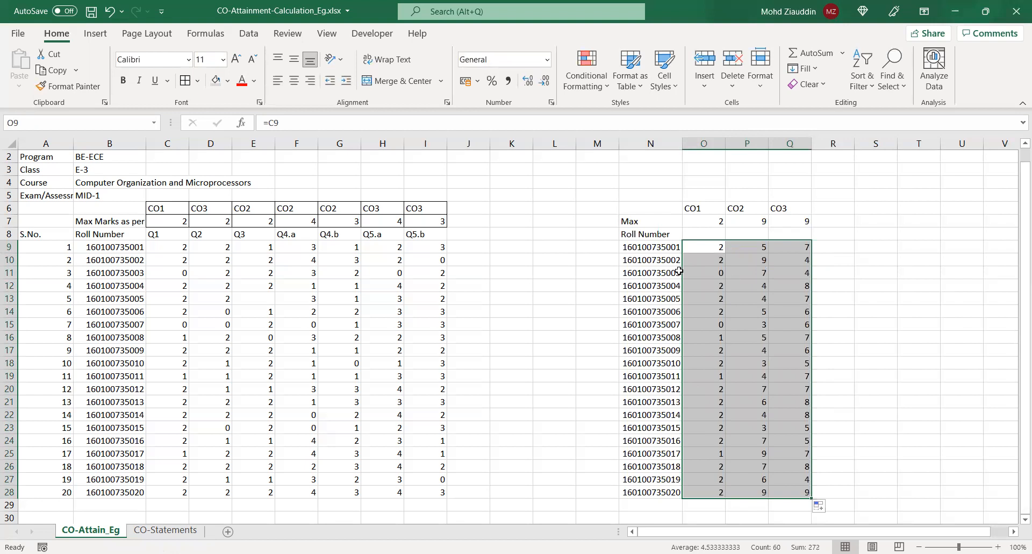
{"action": "left_click", "coordinate": [880, 393]}
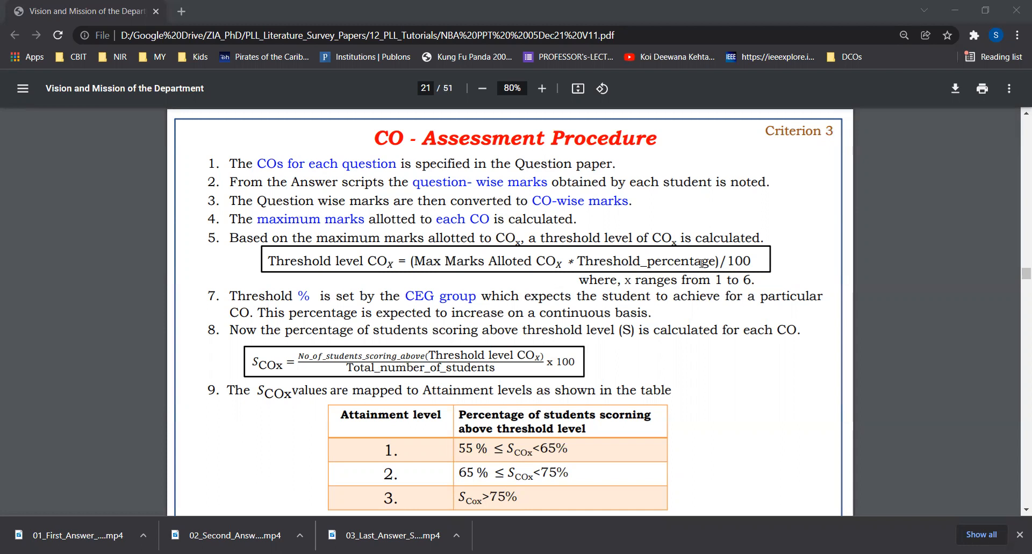
Return from the PDF procedure to the Excel workbook and label cell N30 "Threshold Marks" below the roll numbers
{"action": "left_click", "coordinate": [701, 263]}
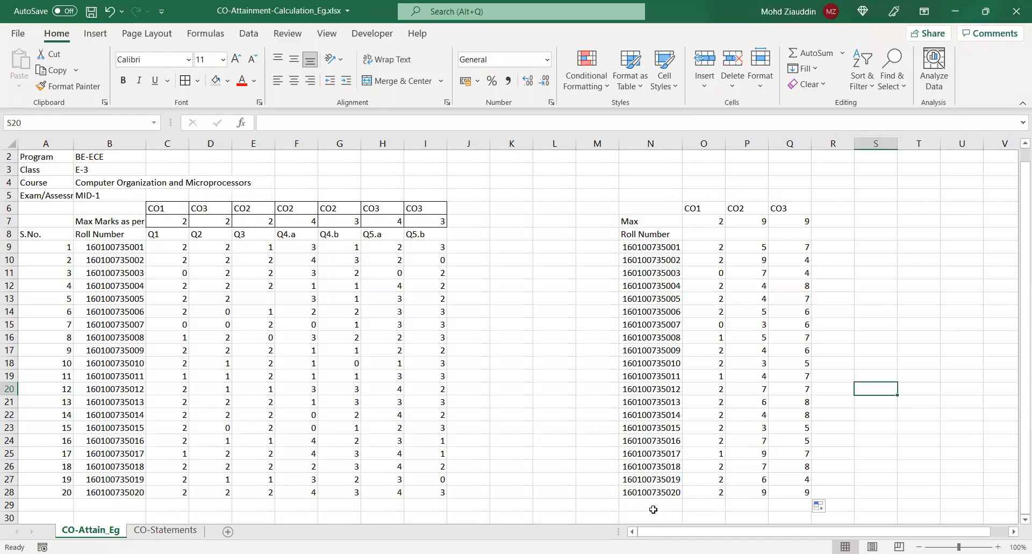
{"action": "left_click", "coordinate": [646, 509]}
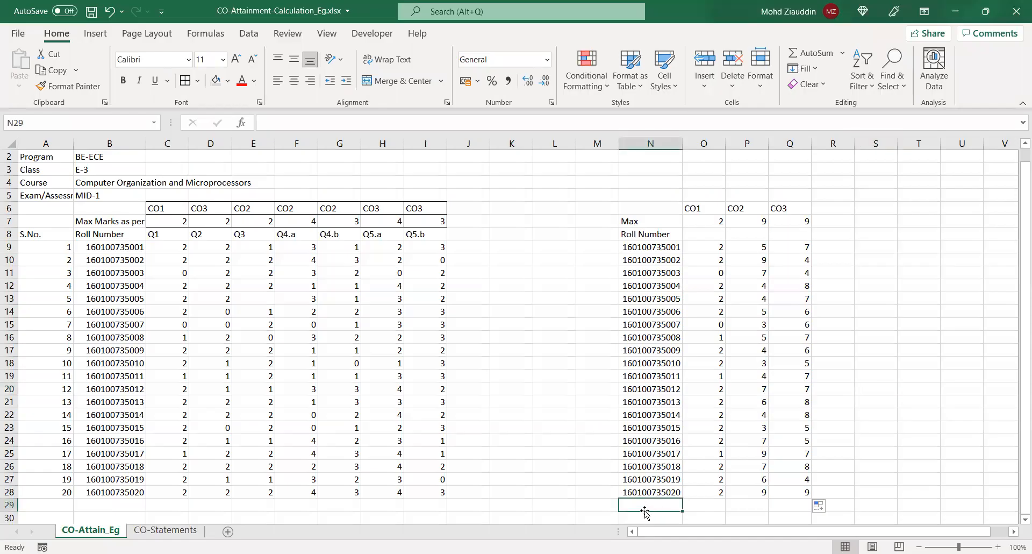
{"action": "left_click", "coordinate": [634, 515]}
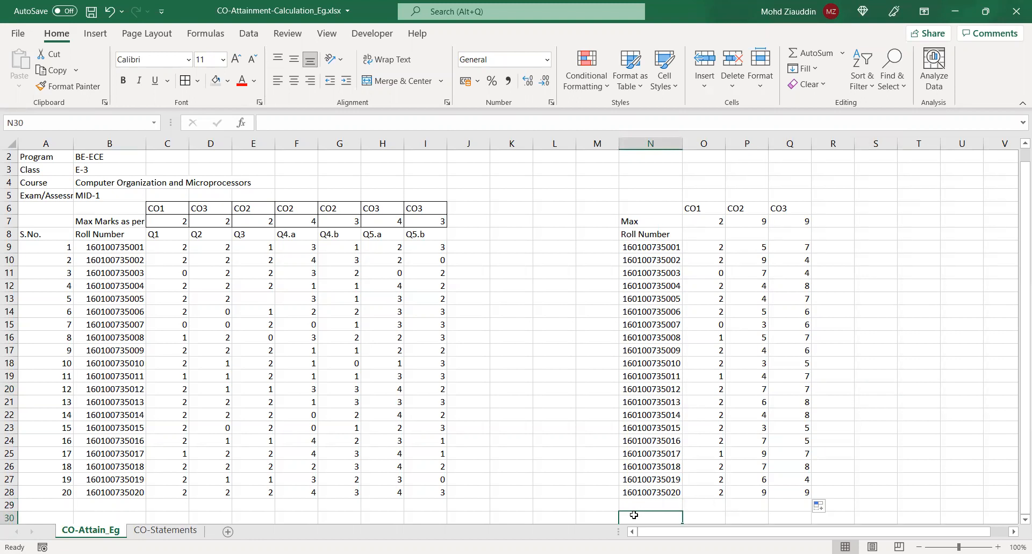
{"action": "type", "text": "Threshold Marks"}
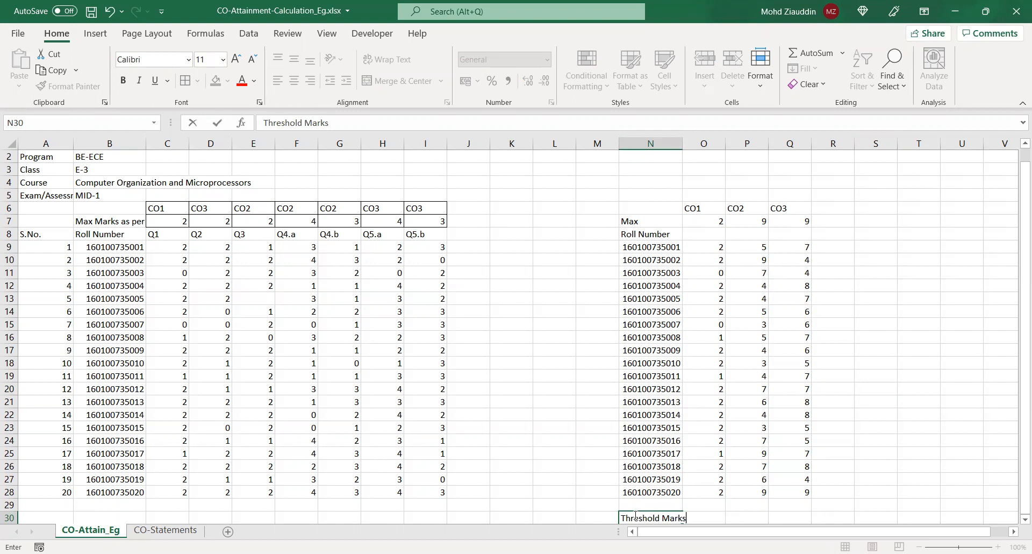
{"action": "scroll", "coordinate": [1017, 426], "scroll_direction": "down", "scroll_amount": 2}
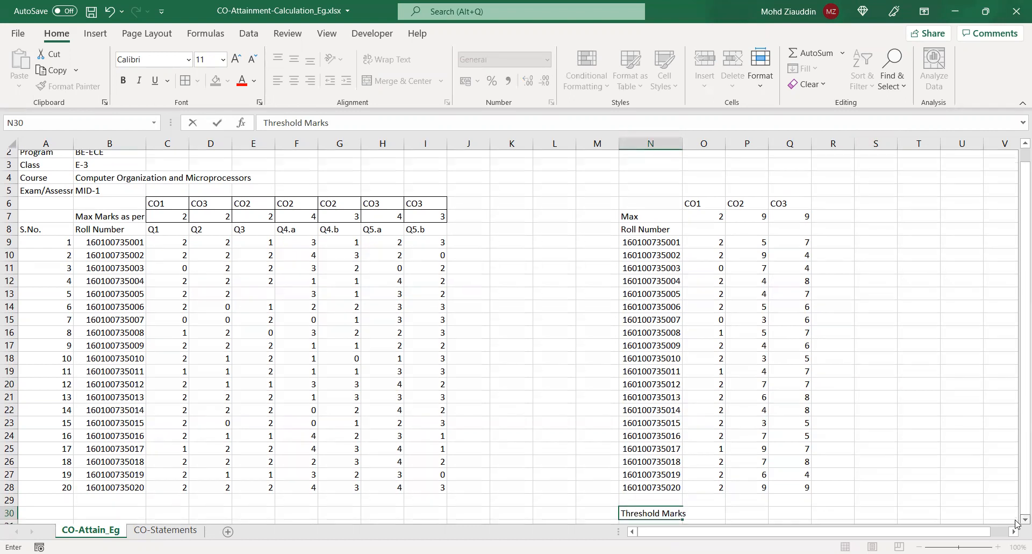
Calculate the CO1 threshold in O30 as 40% of its maximum marks with the formula =O7*40/100
{"action": "left_click", "coordinate": [715, 453]}
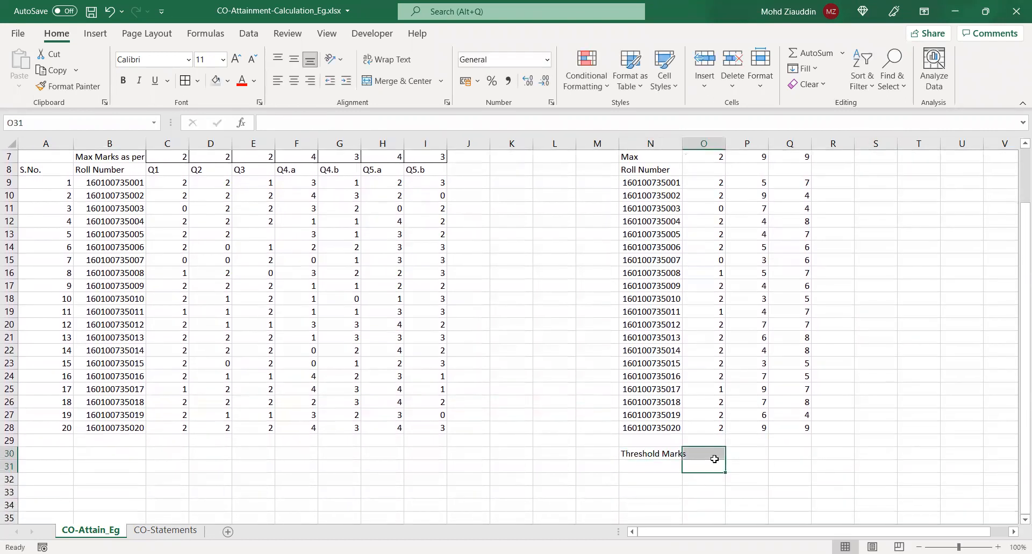
{"action": "type", "text": "="}
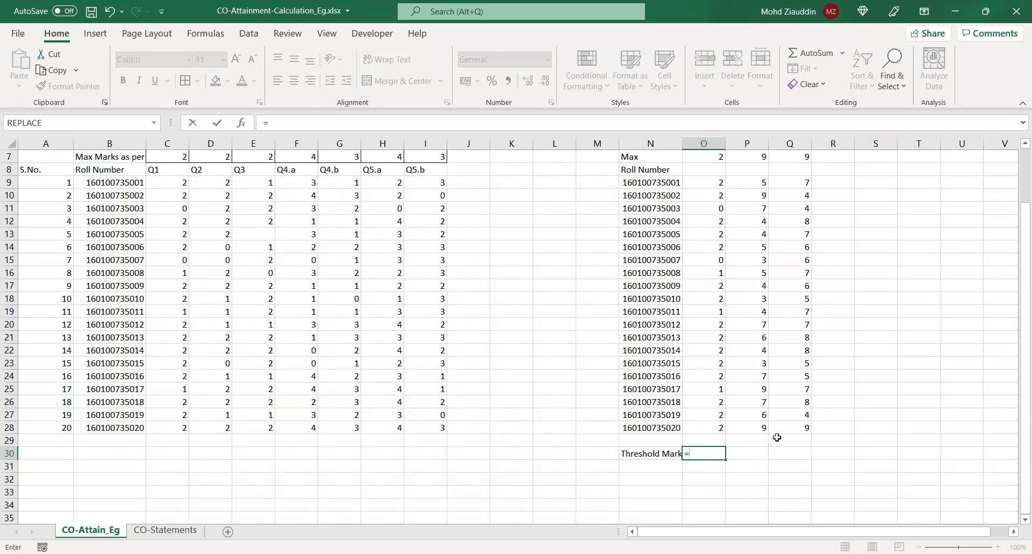
{"action": "scroll", "coordinate": [1017, 427], "scroll_direction": "up", "scroll_amount": 2}
{"action": "left_click", "coordinate": [712, 234]}
{"action": "left_click", "coordinate": [339, 126]}
{"action": "type", "text": "*"}
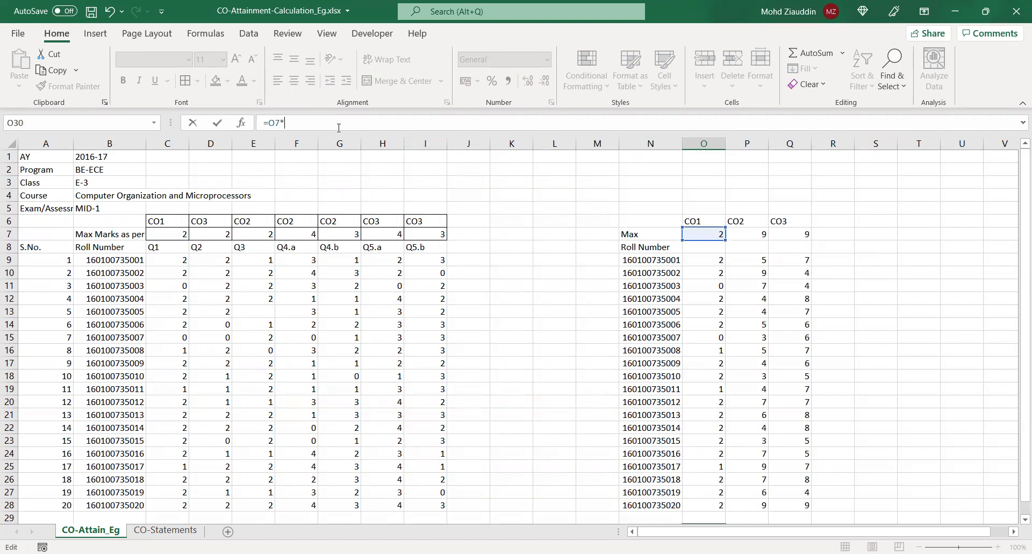
{"action": "type", "text": "40/"}
{"action": "type", "text": "100"}
{"action": "key", "text": "Return"}
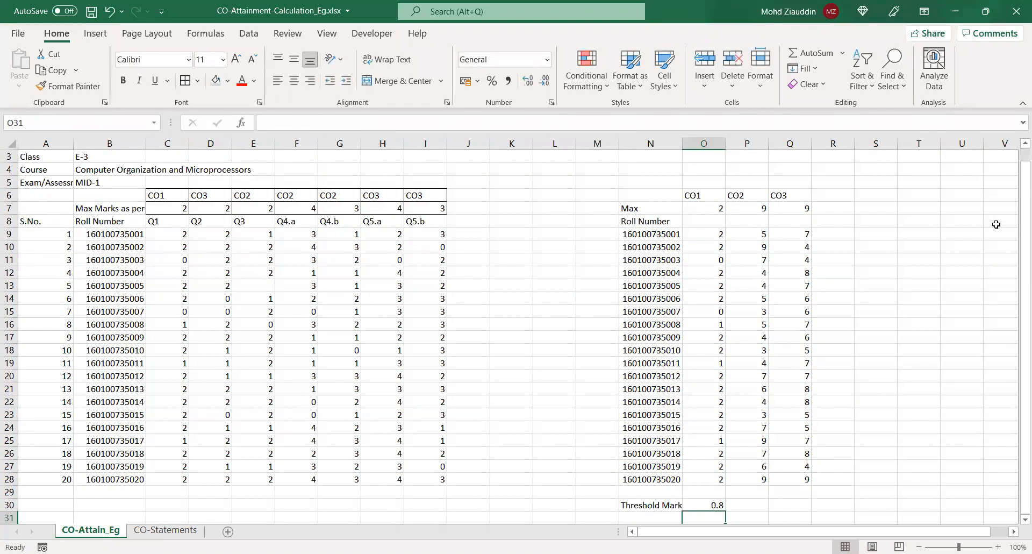
Fill the threshold formula from O30 across to Q30 for CO2 and CO3
{"action": "scroll", "coordinate": [1017, 243], "scroll_direction": "up", "scroll_amount": 1}
{"action": "left_click", "coordinate": [723, 519]}
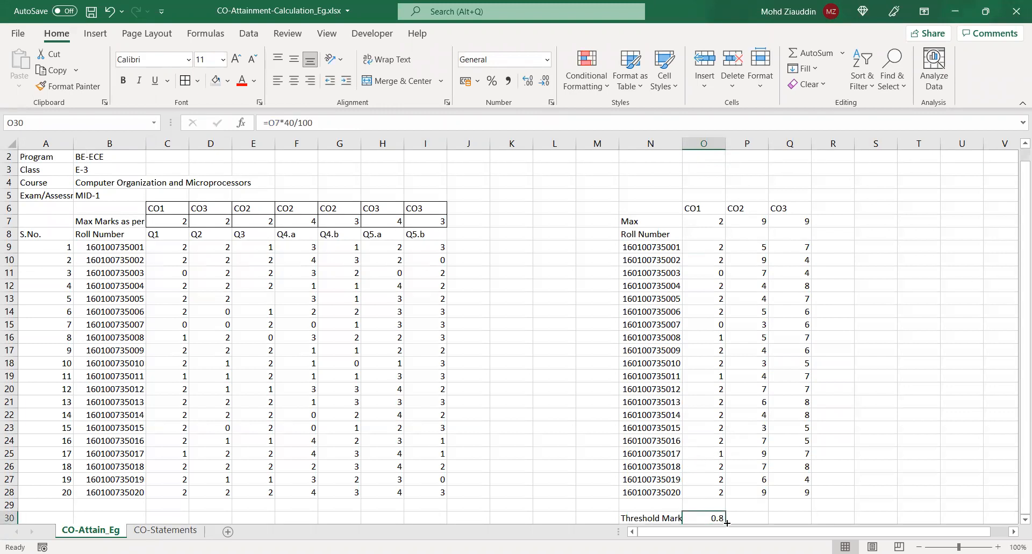
{"action": "left_click_drag", "start_coordinate": [727, 523], "coordinate": [793, 519]}
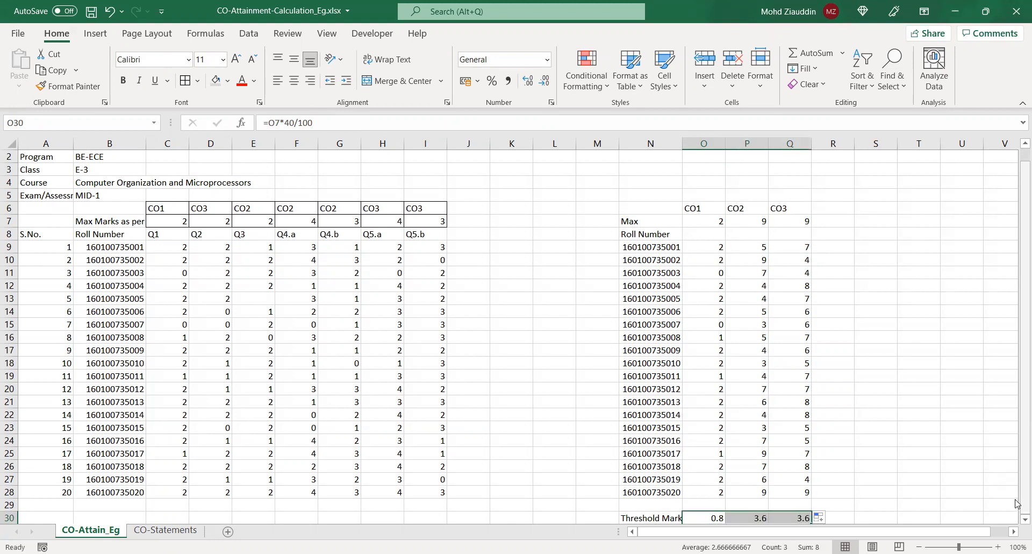
{"action": "scroll", "coordinate": [1016, 524], "scroll_direction": "down", "scroll_amount": 2}
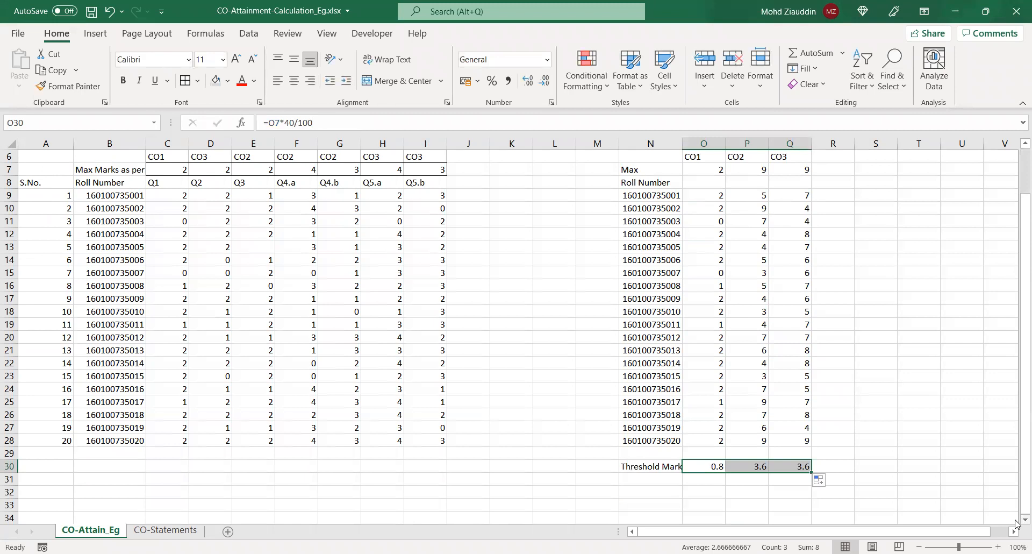
{"action": "left_click", "coordinate": [718, 467]}
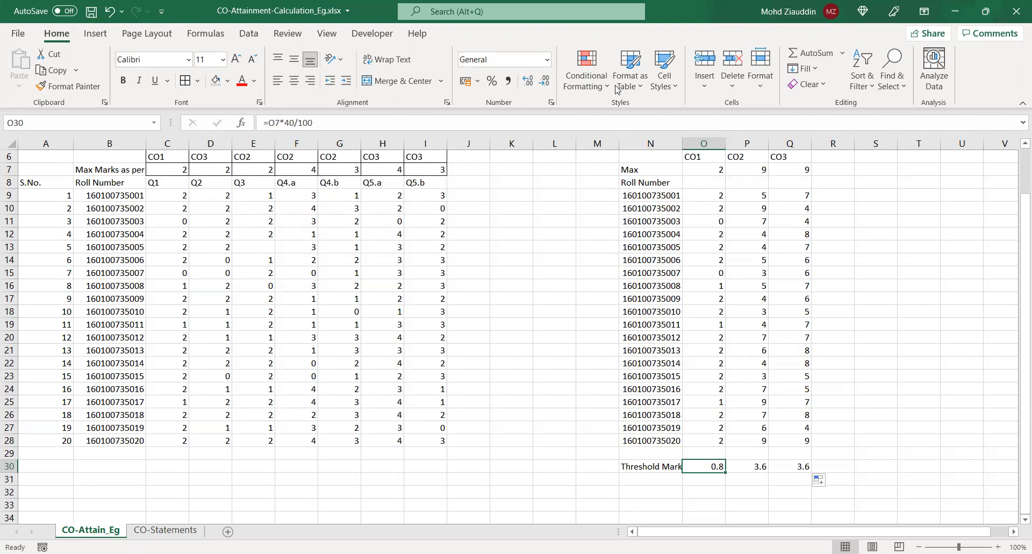
Consult the CO assessment procedure PDF, label N31 in the workbook "No. of stu above threshold", and widen column N
{"action": "key", "text": "alt+Tab"}
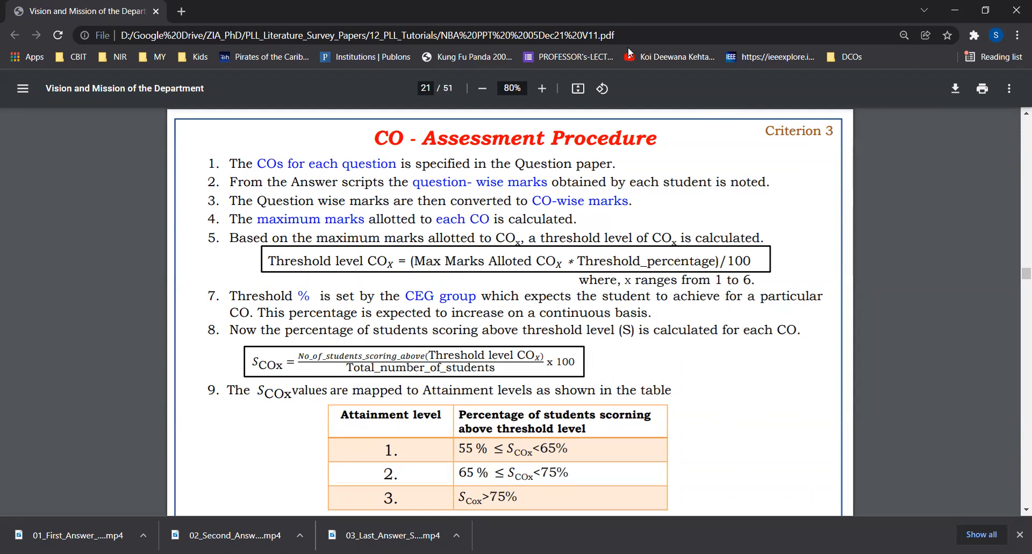
{"action": "key", "text": "alt+Tab"}
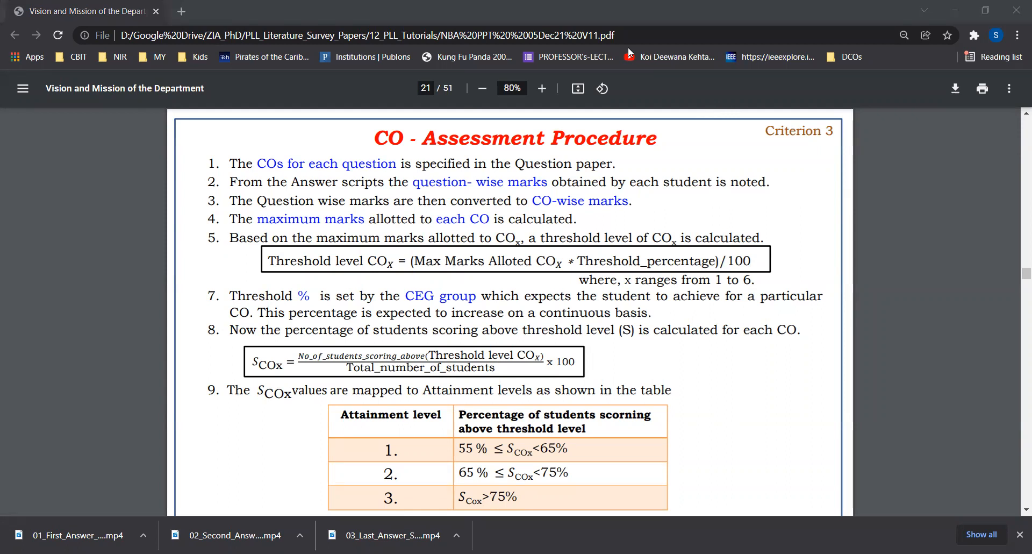
{"action": "key", "text": "alt+Tab"}
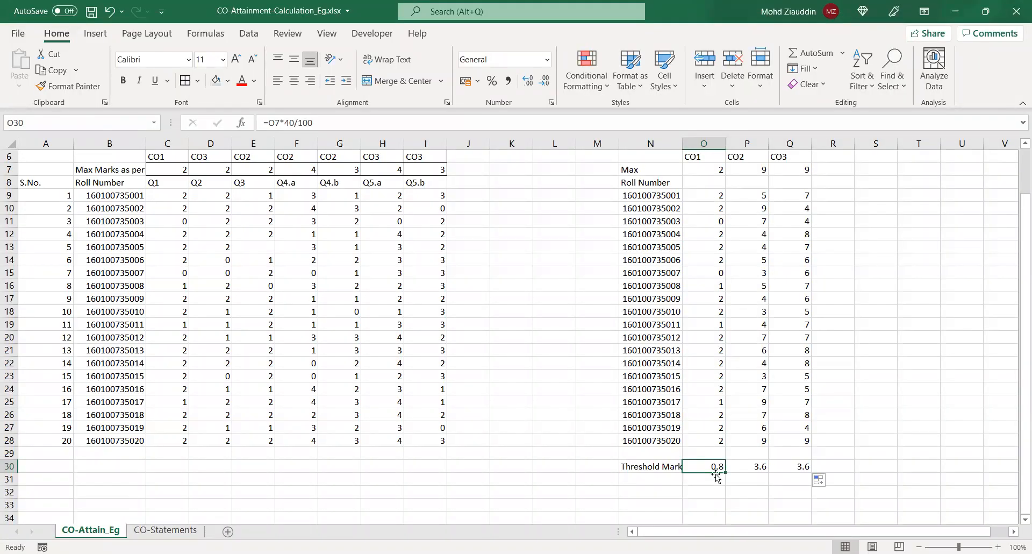
{"action": "left_click", "coordinate": [649, 479]}
{"action": "type", "text": "No."}
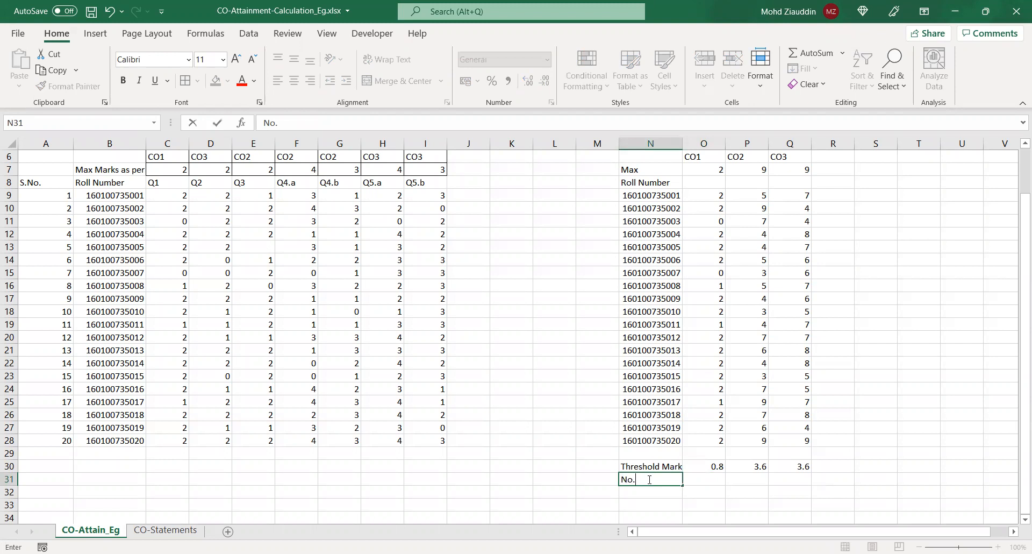
{"action": "type", "text": " of stu above threshold"}
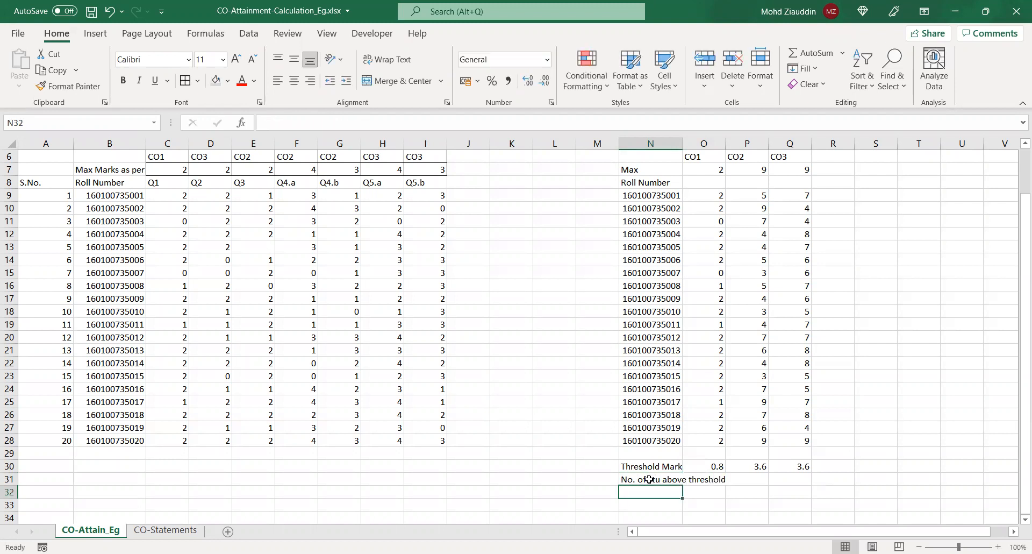
{"action": "key", "text": "Return"}
{"action": "left_click_drag", "start_coordinate": [683, 144], "coordinate": [703, 145]}
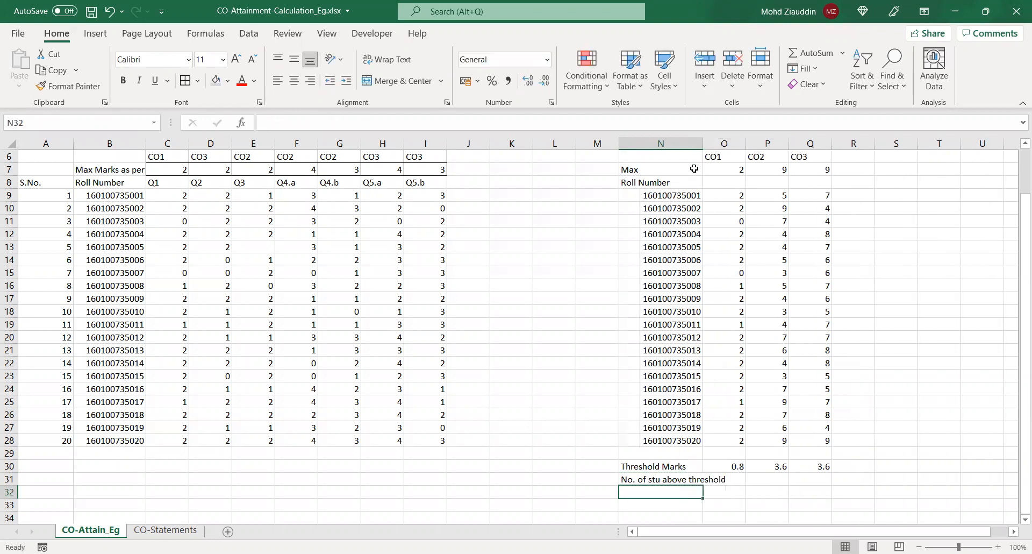
Go through the students' CO1 marks from O28 up to O9, comparing each with the CO1 threshold in O30
{"action": "left_click", "coordinate": [731, 477]}
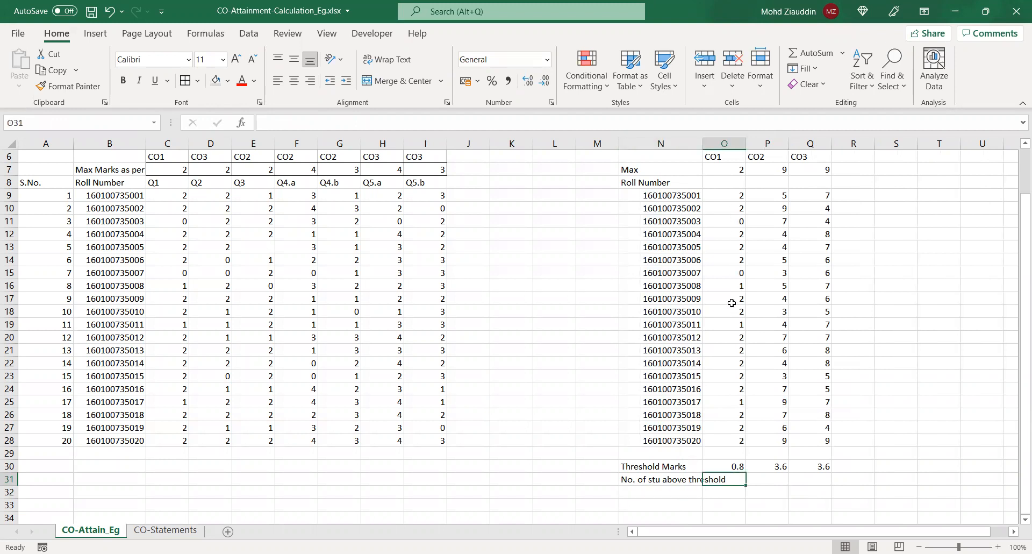
{"action": "left_click", "coordinate": [738, 441]}
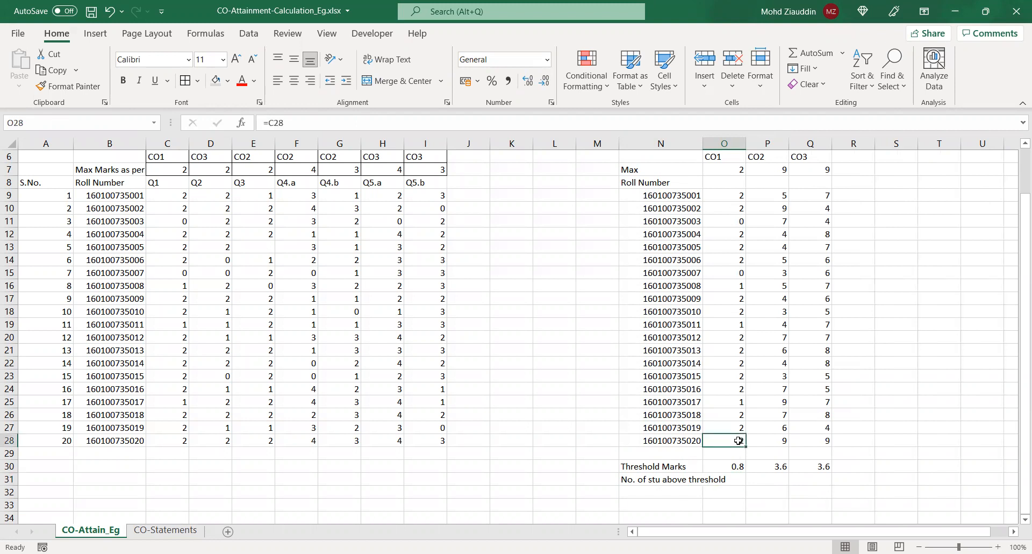
{"action": "key", "text": "Up"}
{"action": "key", "text": "Up"}
{"action": "key", "text": "Up"}
{"action": "key", "text": "Up"}
{"action": "key", "text": "Up"}
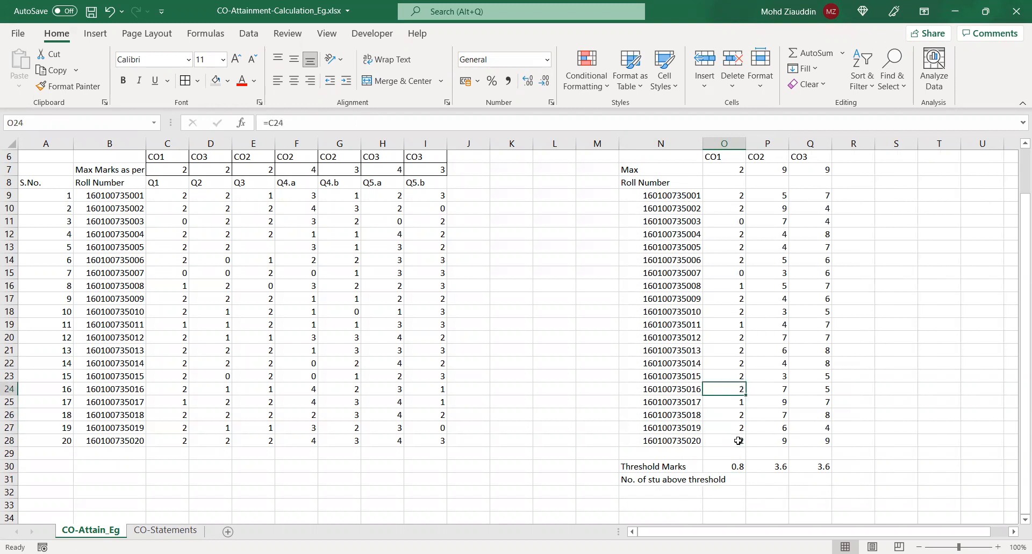
{"action": "key", "text": "Up"}
{"action": "key", "text": "Up"}
{"action": "key", "text": "Up"}
{"action": "key", "text": "Up"}
{"action": "key", "text": "Up"}
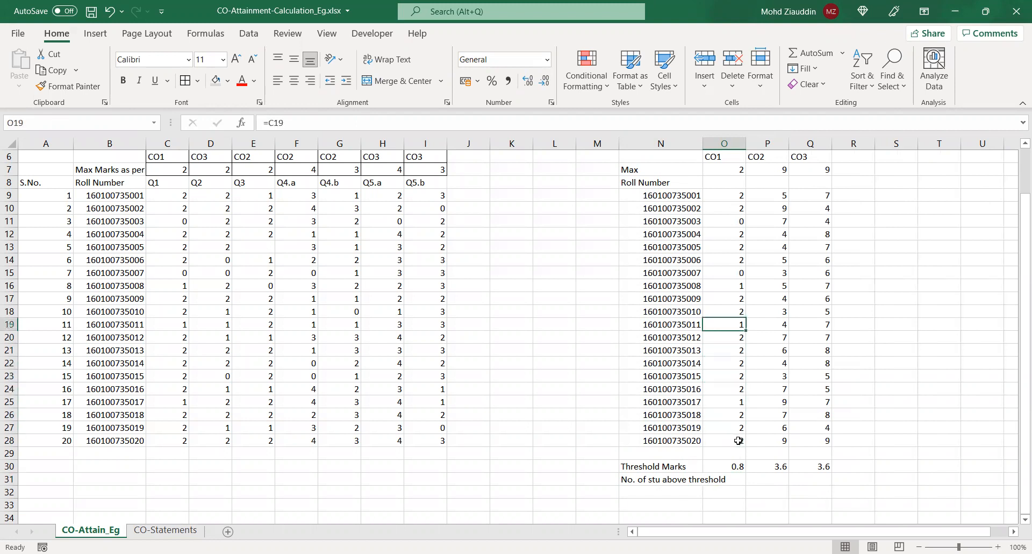
{"action": "key", "text": "Up"}
{"action": "key", "text": "Up"}
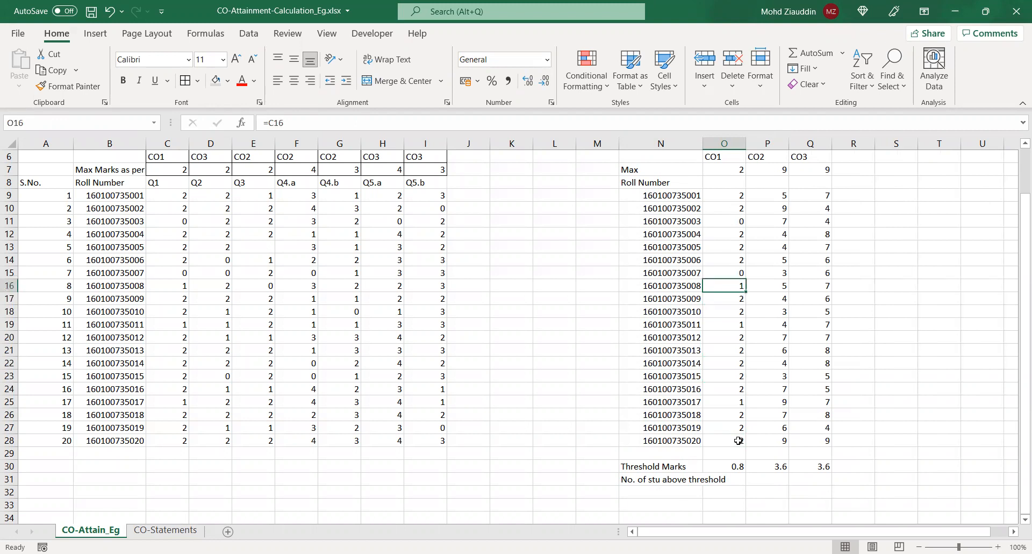
{"action": "key", "text": "Up"}
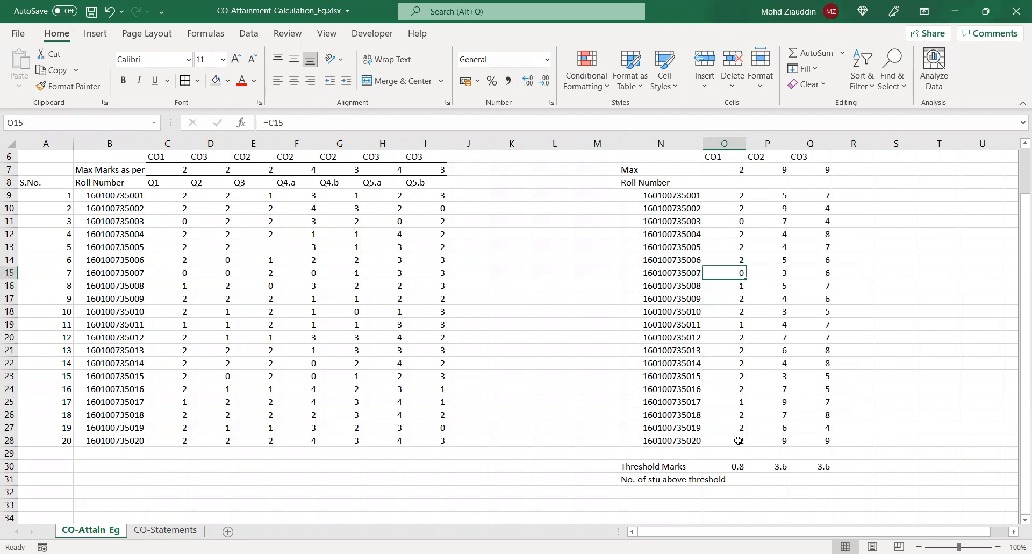
{"action": "key", "text": "Up"}
{"action": "key", "text": "Up"}
{"action": "key", "text": "Up"}
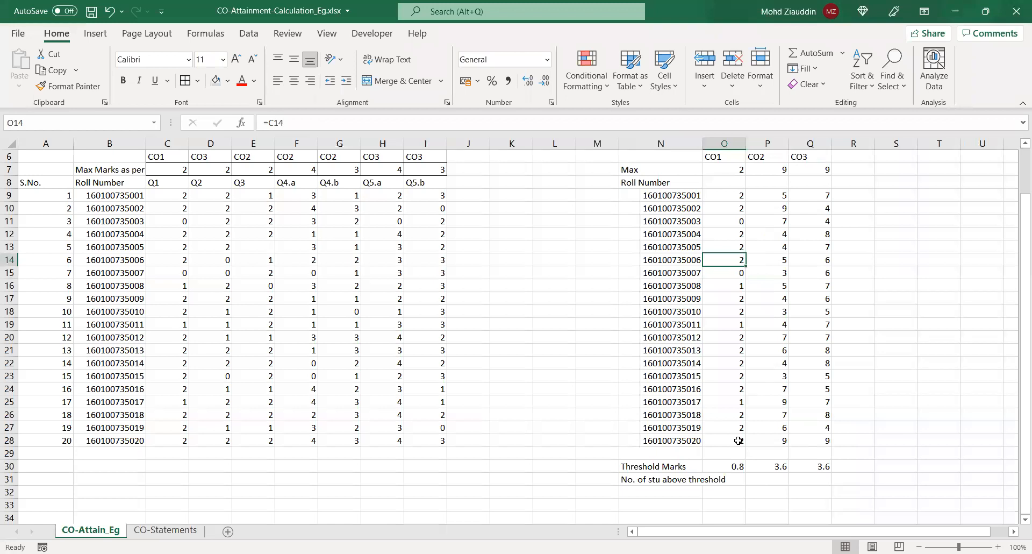
{"action": "key", "text": "Up"}
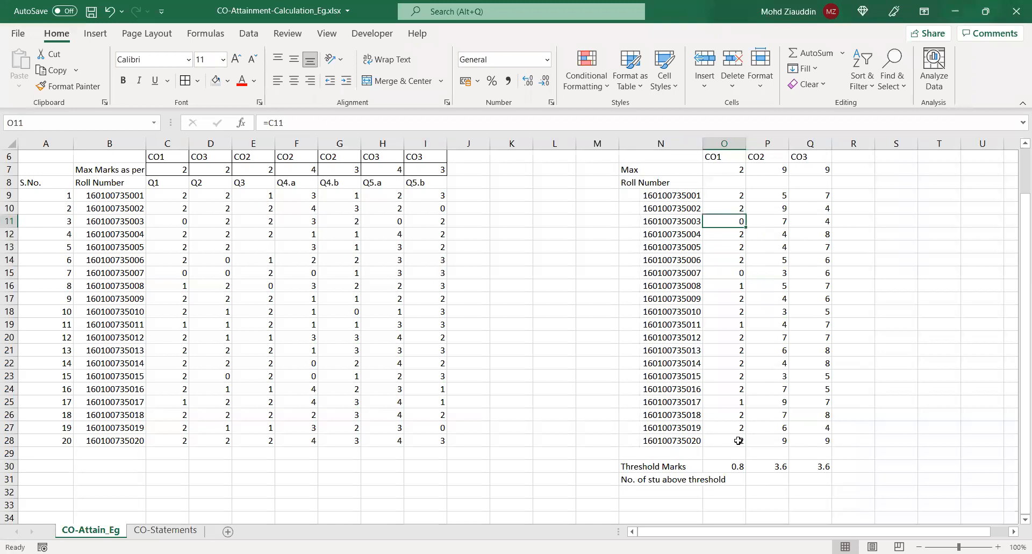
{"action": "key", "text": "Up"}
{"action": "key", "text": "Up"}
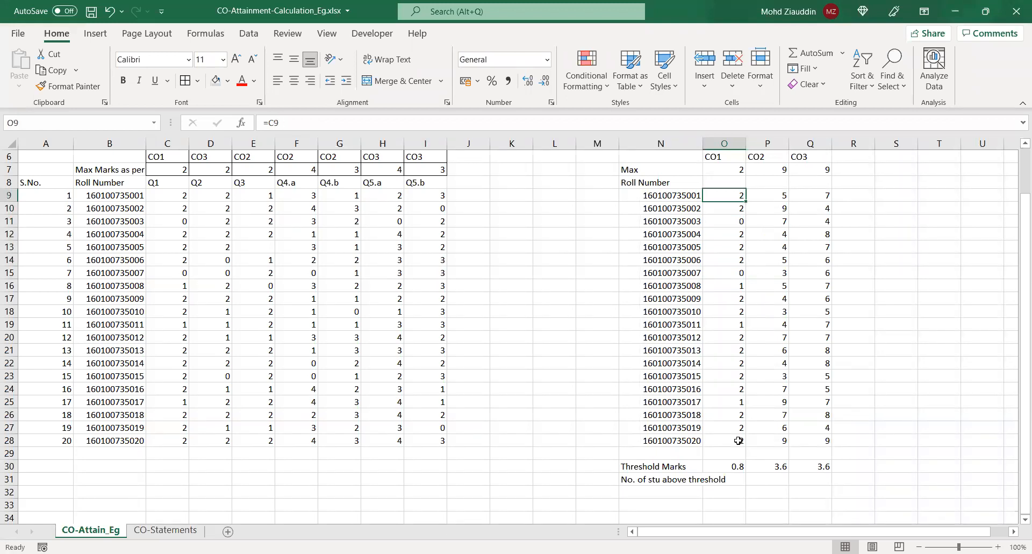
Enter the number of students above the CO1 threshold in O31 using =COUNTIF(O9:O28,">"&O30)
{"action": "left_click", "coordinate": [730, 475]}
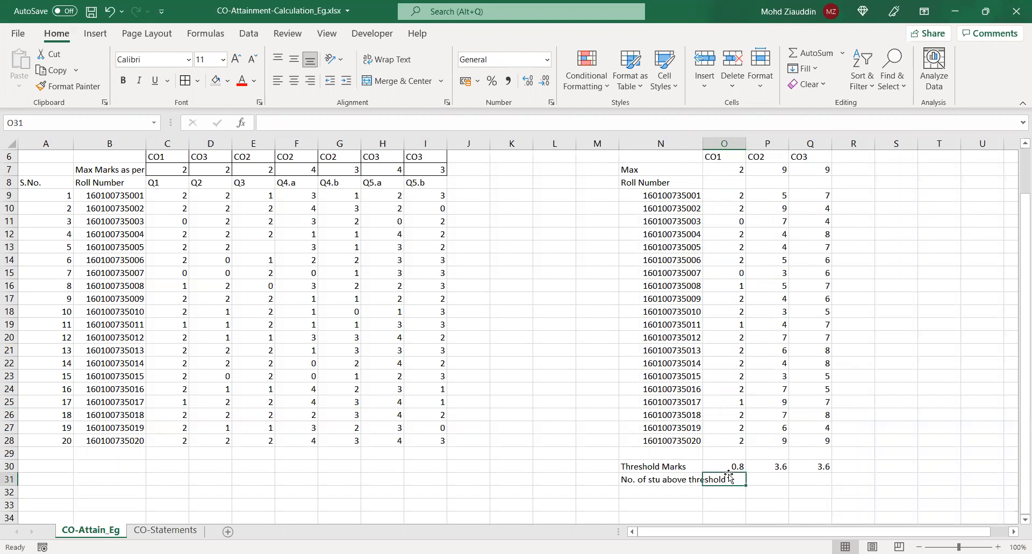
{"action": "type", "text": "18"}
{"action": "key", "text": "Return"}
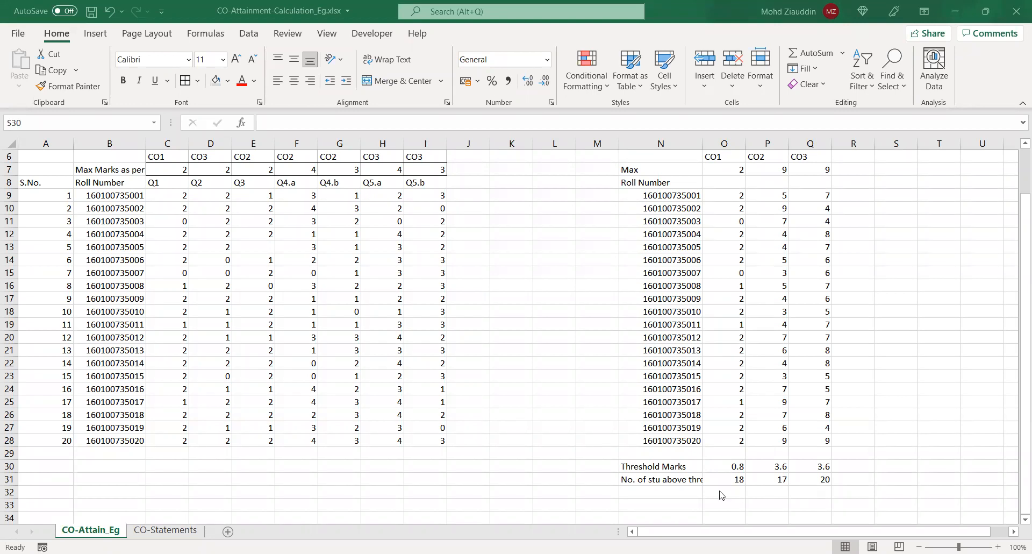
Label cell N32 "% above Thresh" beneath the student count row
{"action": "left_click", "coordinate": [660, 491]}
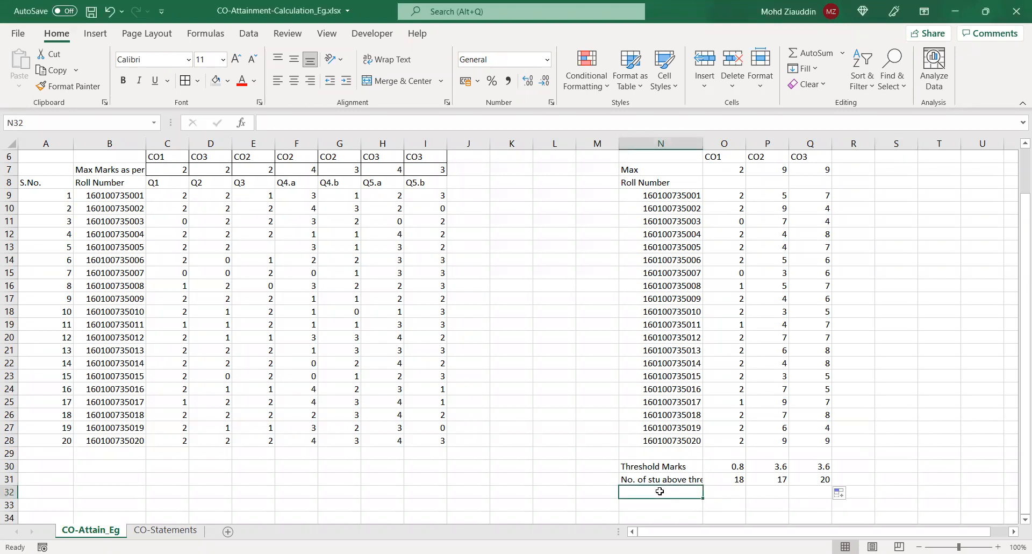
{"action": "type", "text": "% above Thresh"}
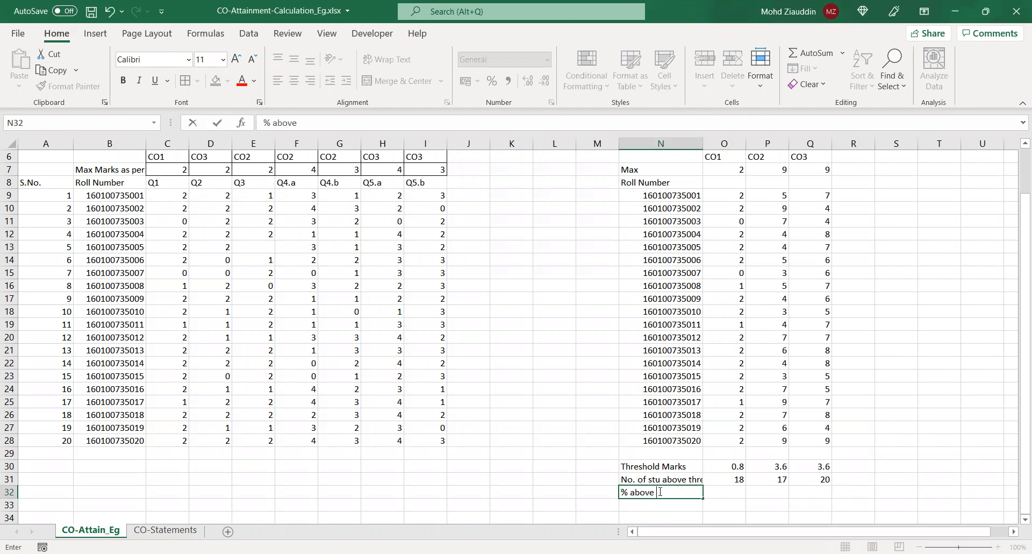
{"action": "left_click", "coordinate": [722, 491]}
Review the formula in O31 that counts students above the CO1 threshold
{"action": "left_click", "coordinate": [723, 478]}
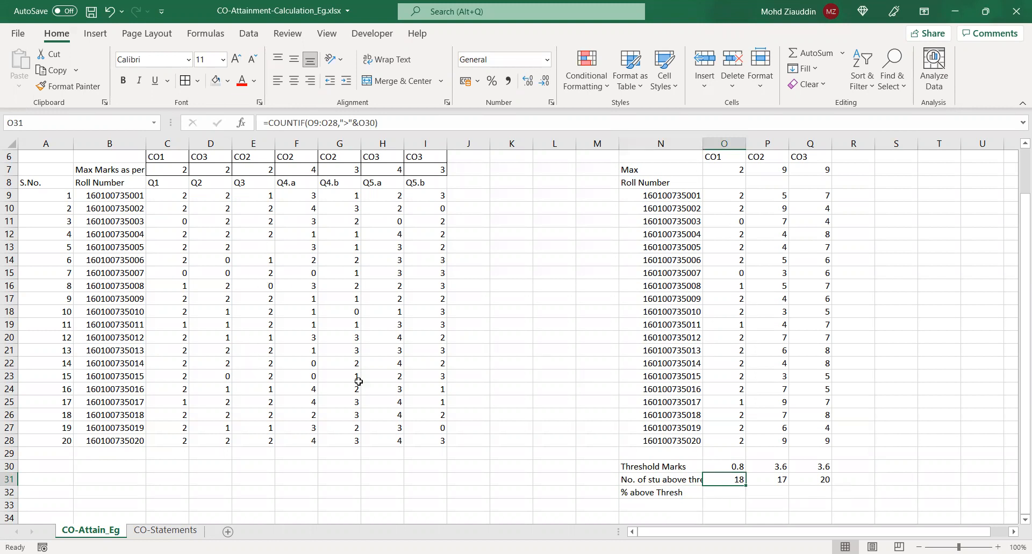
{"action": "left_click", "coordinate": [742, 493]}
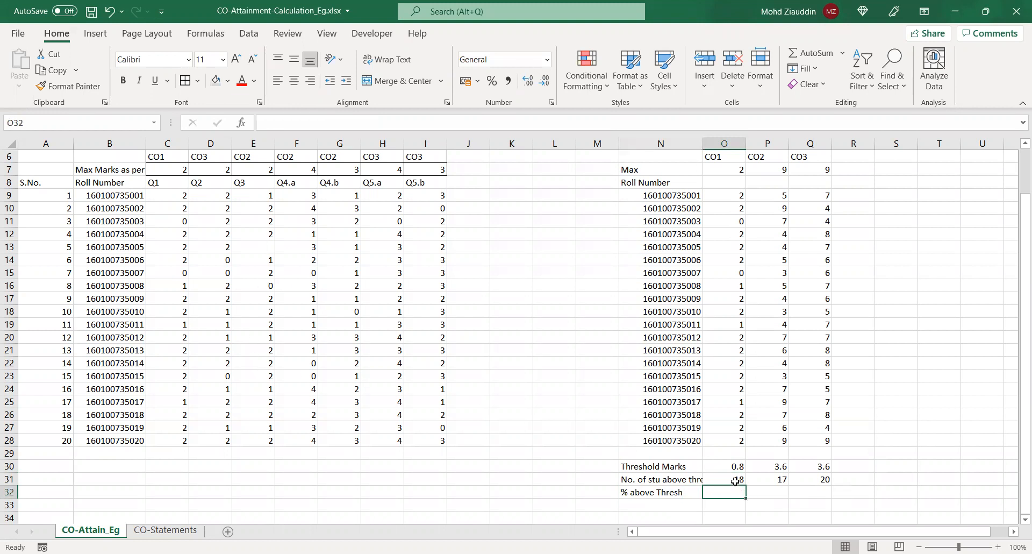
{"action": "left_click", "coordinate": [736, 480]}
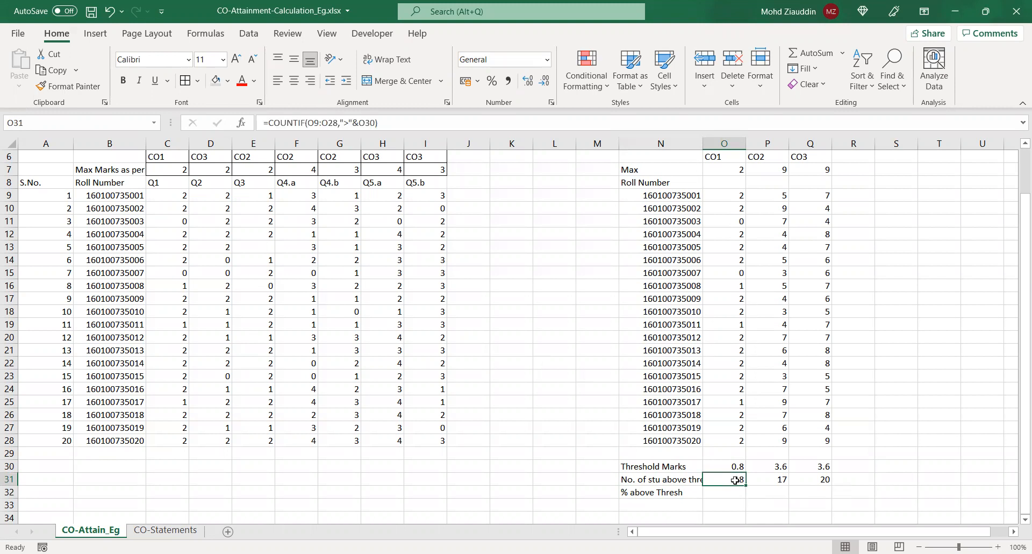
Calculate the percentage of students above the threshold in O32 with =O31/20*100 and fill the formula across to Q32
{"action": "left_click", "coordinate": [728, 495]}
{"action": "type", "text": "="}
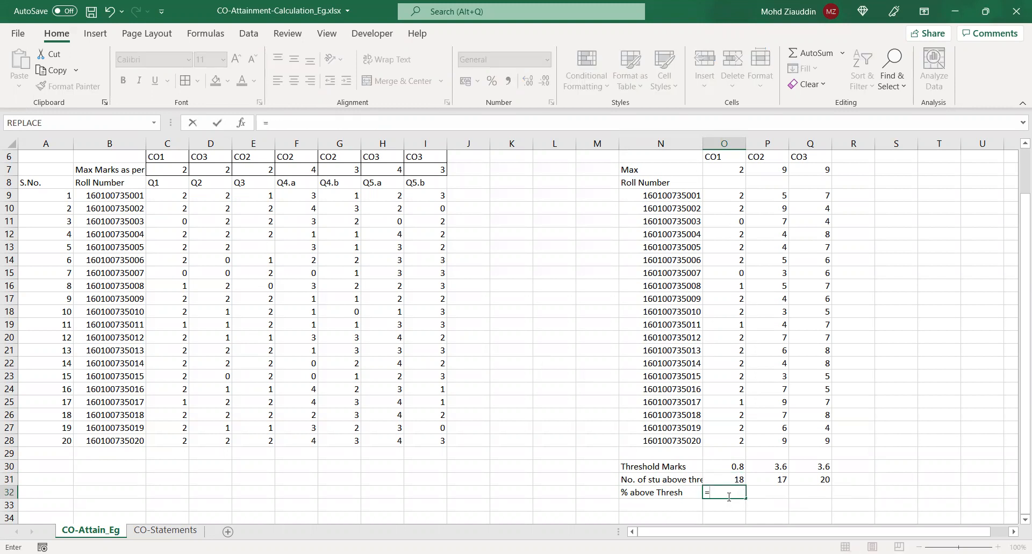
{"action": "left_click", "coordinate": [732, 479]}
{"action": "type", "text": "/20*100"}
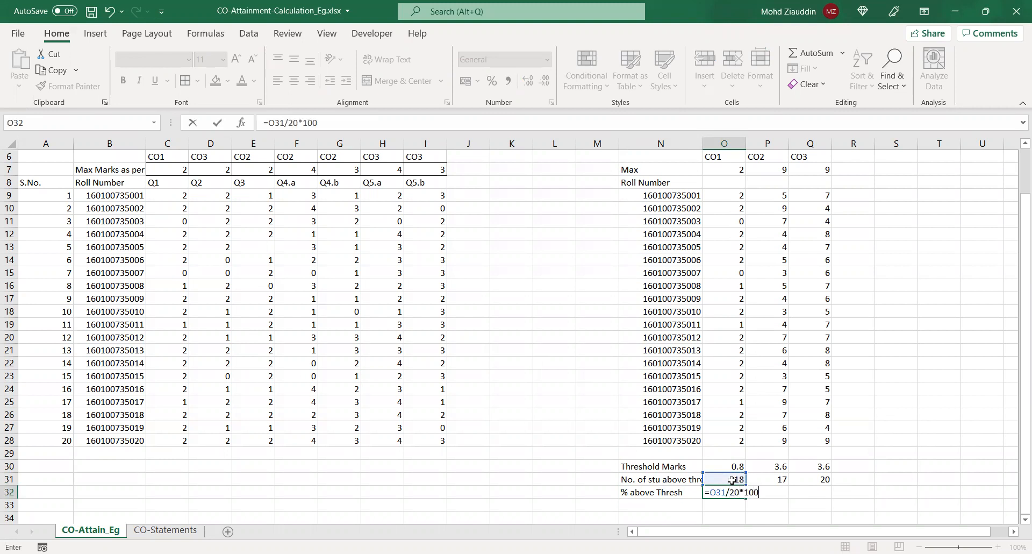
{"action": "key", "text": "Return"}
{"action": "left_click", "coordinate": [730, 490]}
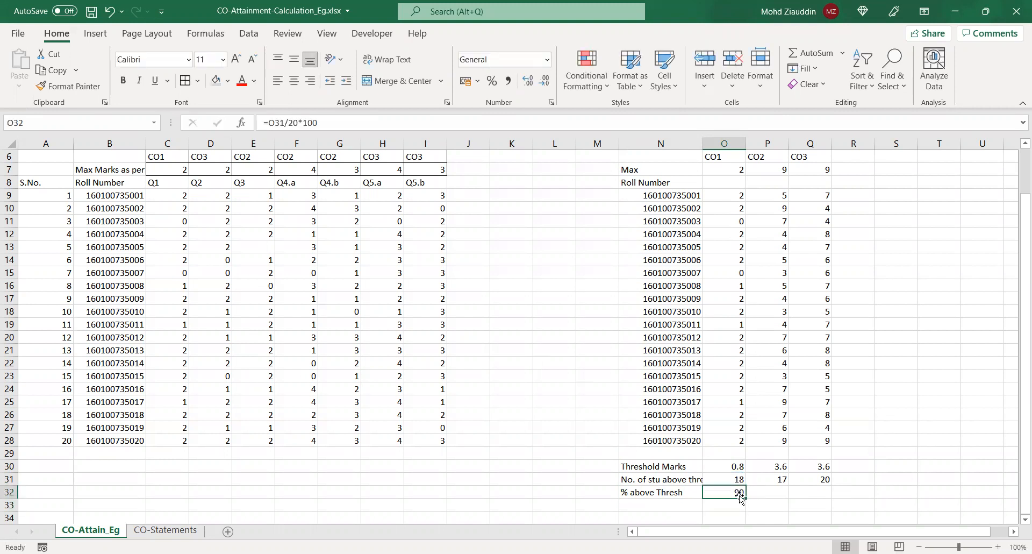
{"action": "left_click_drag", "start_coordinate": [744, 497], "coordinate": [820, 499]}
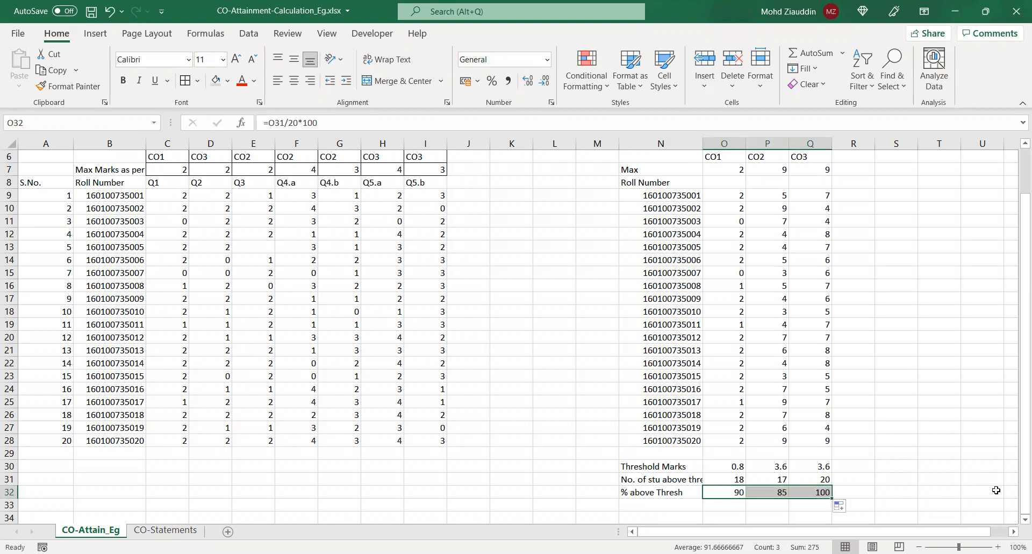
Enter the label "S" in M32 beside the "% above Thresh" row
{"action": "scroll", "coordinate": [995, 490], "scroll_direction": "down", "scroll_amount": 2}
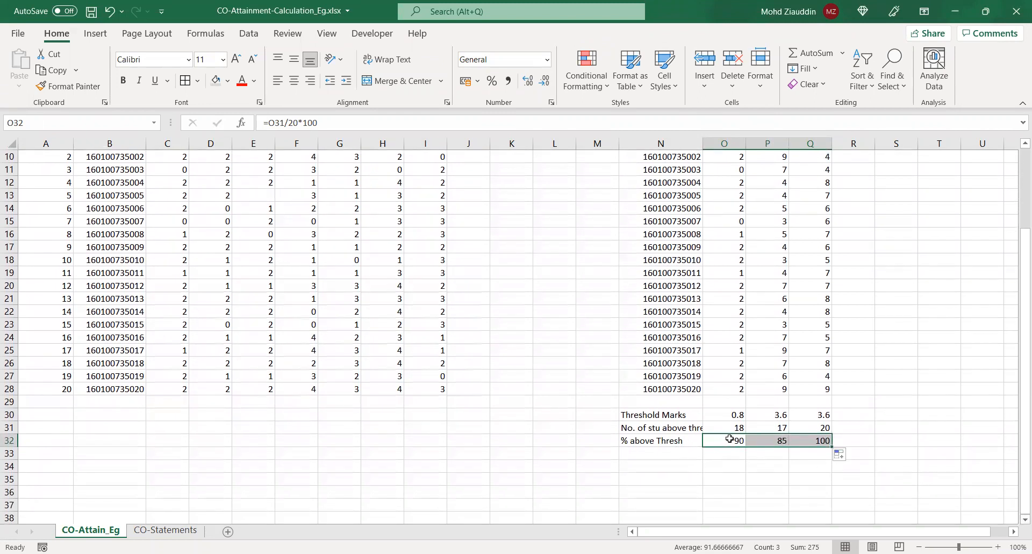
{"action": "left_click", "coordinate": [590, 440]}
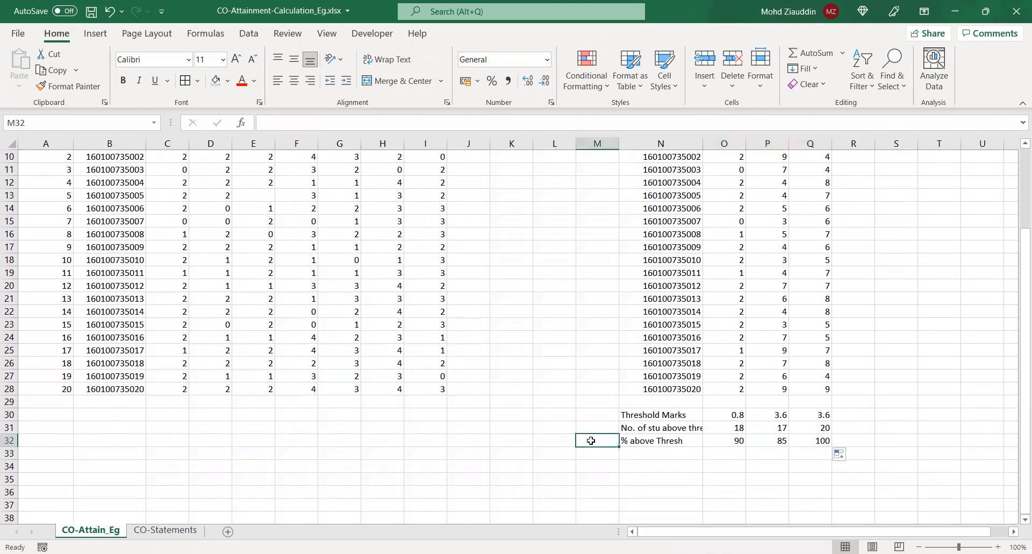
{"action": "type", "text": "S"}
{"action": "left_click", "coordinate": [710, 464]}
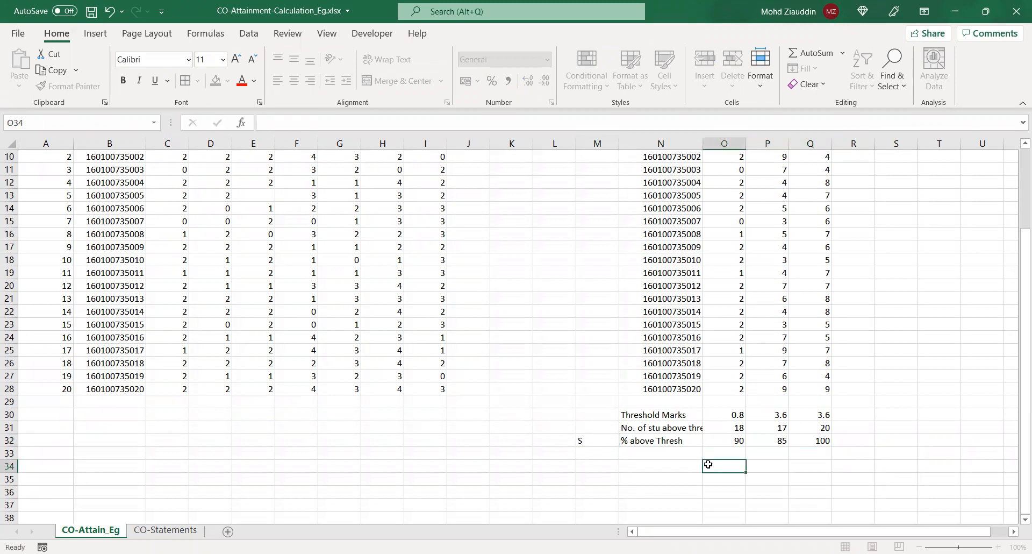
Check the CO-wise percentages in O32:Q32 against the attainment level table in the CO assessment procedure PDF in Chrome, and return to the Excel workbook
{"action": "left_click", "coordinate": [745, 443]}
{"action": "left_click", "coordinate": [768, 445]}
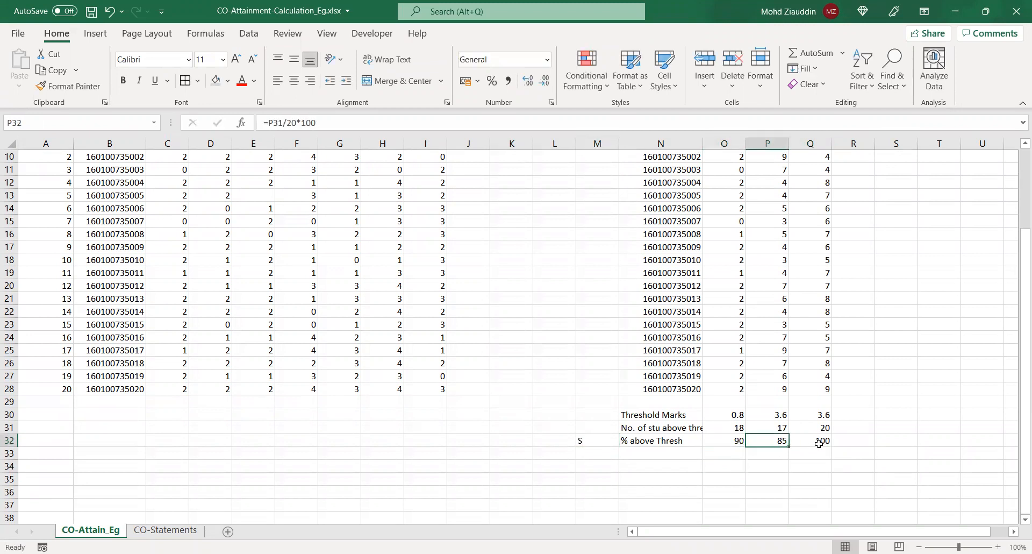
{"action": "left_click", "coordinate": [821, 441]}
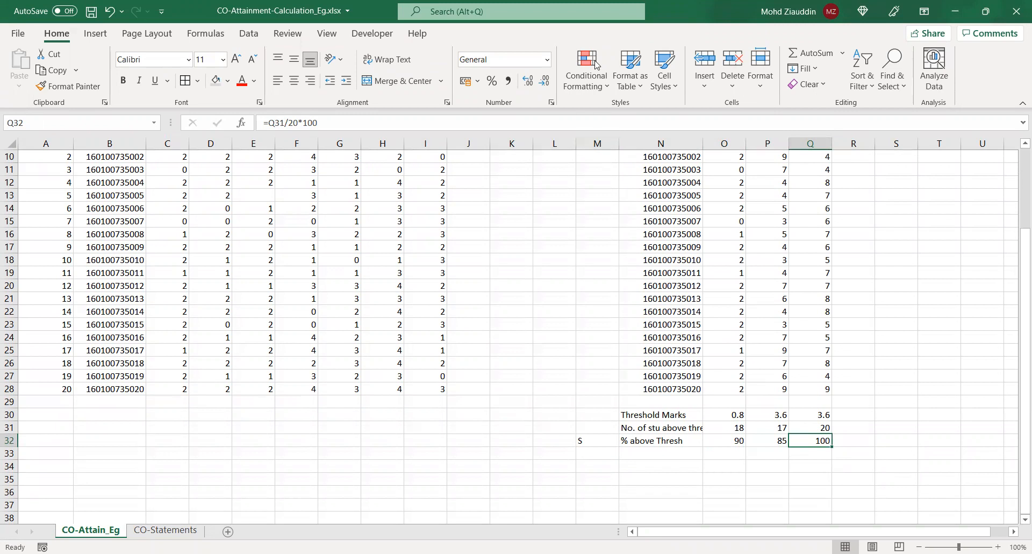
{"action": "key", "text": "alt+Tab"}
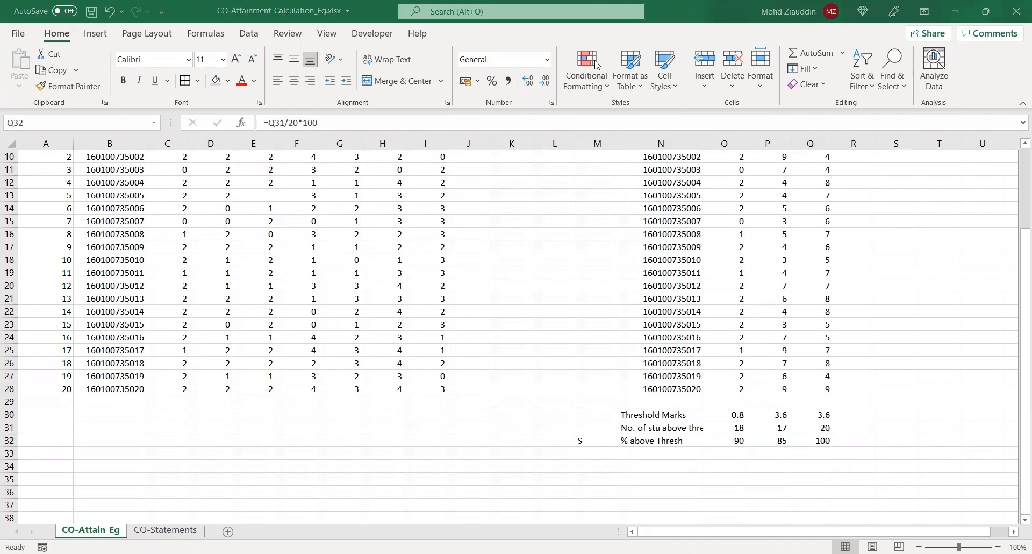
{"action": "key", "text": "alt+Tab"}
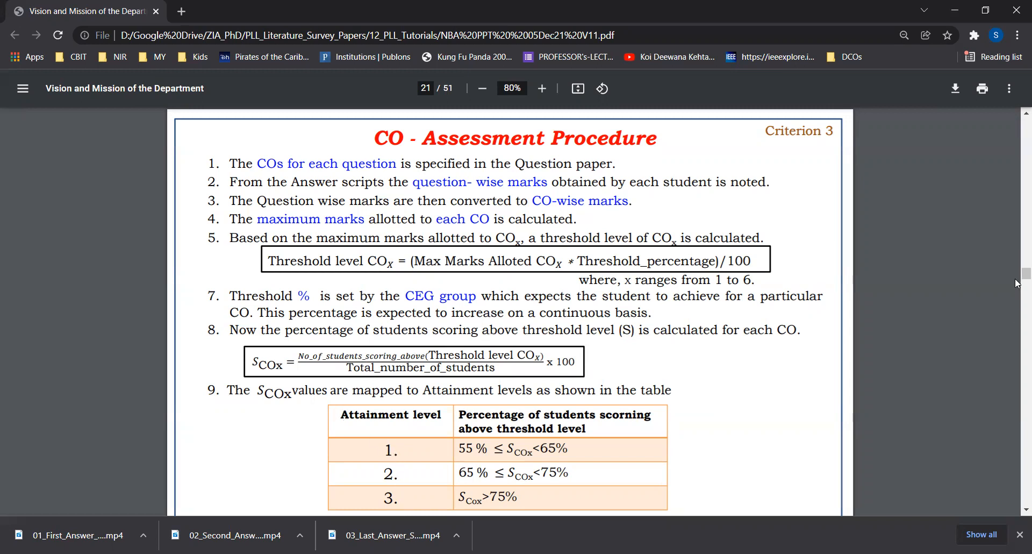
{"action": "scroll", "coordinate": [1016, 515], "scroll_direction": "down", "scroll_amount": 2}
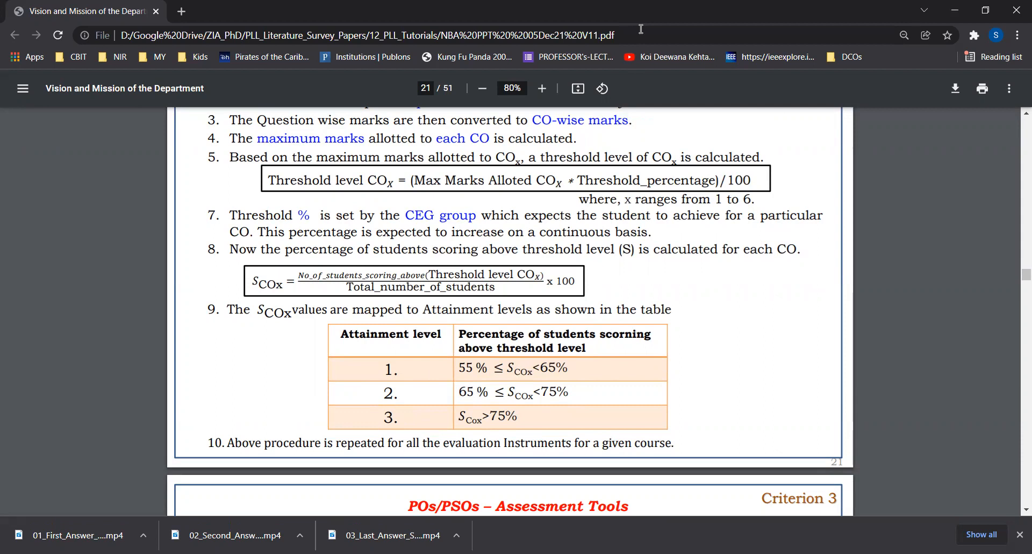
{"action": "key", "text": "alt+Tab"}
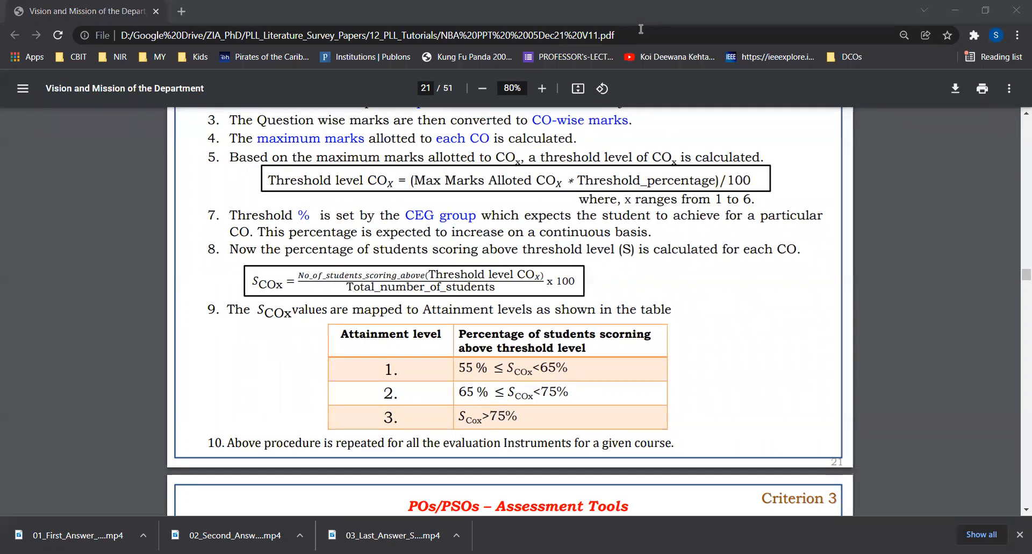
{"action": "key", "text": "alt+Tab"}
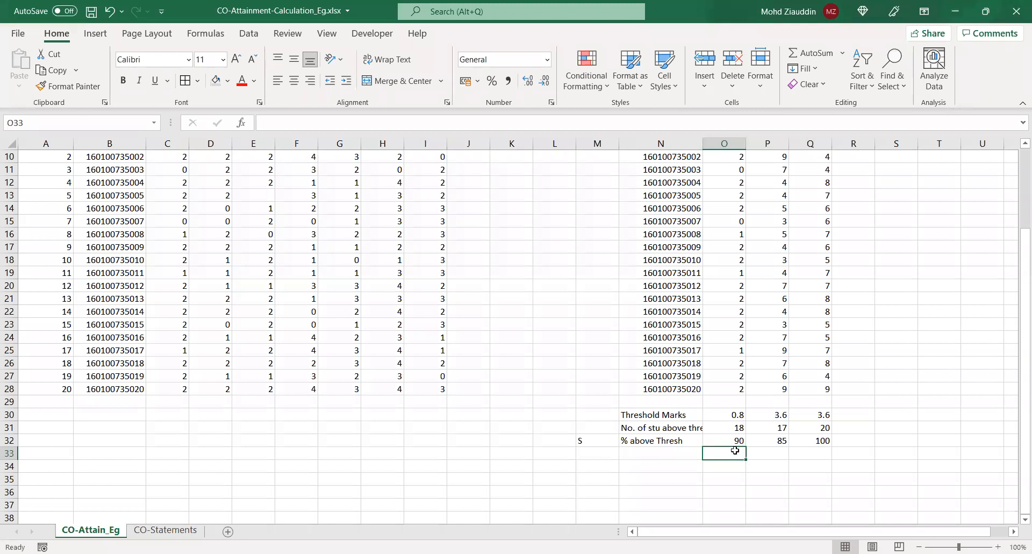
Label N33 "Attain Level" and enter attainment level 3 for CO1, CO2 and CO3 in O33:Q33
{"action": "left_click", "coordinate": [661, 455]}
{"action": "type", "text": "Att"}
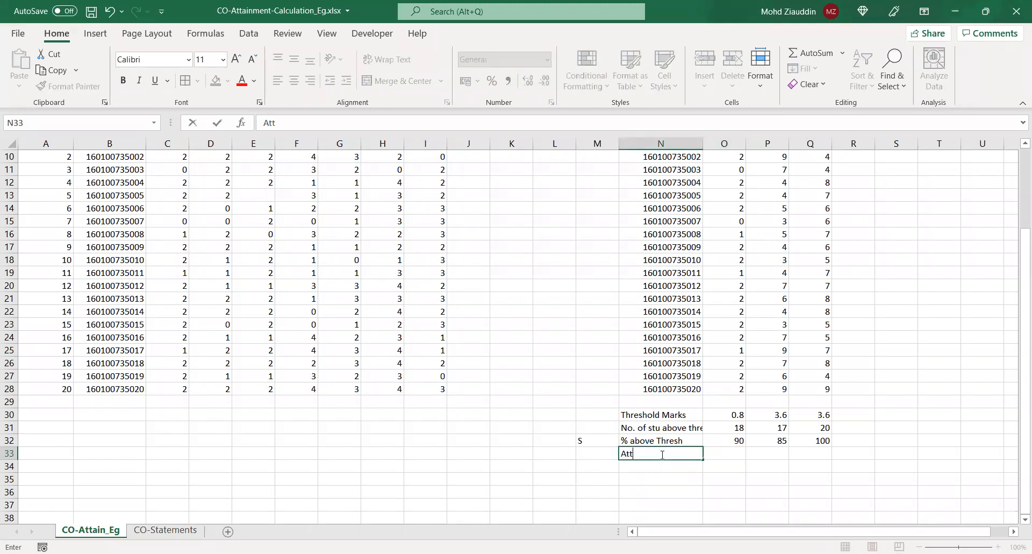
{"action": "type", "text": "ain Level"}
{"action": "left_click", "coordinate": [732, 452]}
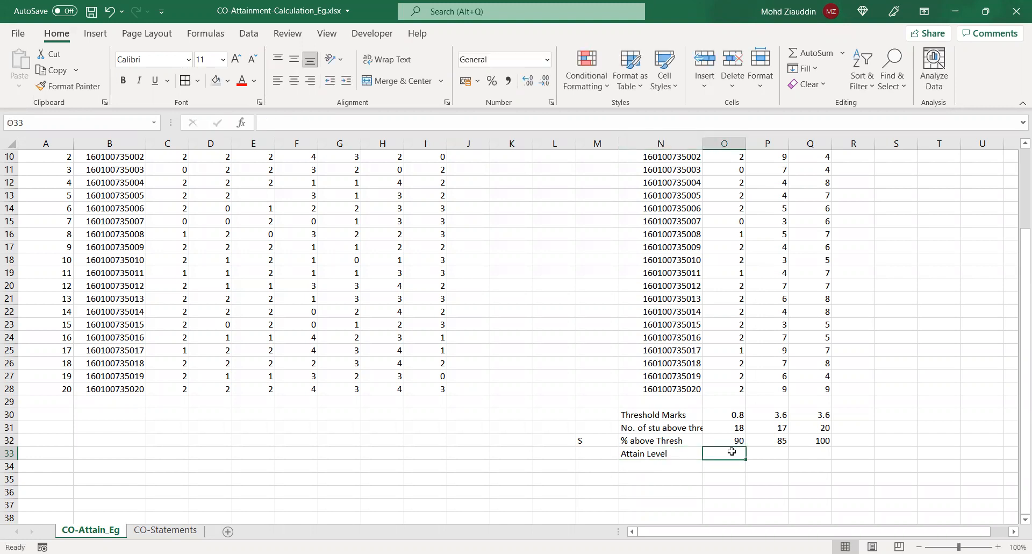
{"action": "type", "text": "3"}
{"action": "key", "text": "Tab"}
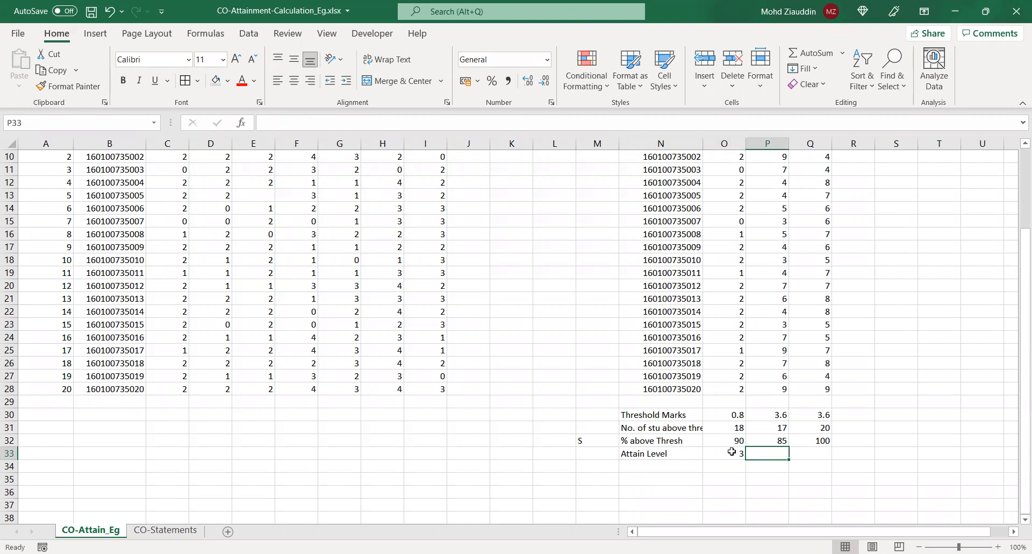
{"action": "type", "text": "3"}
{"action": "key", "text": "Tab"}
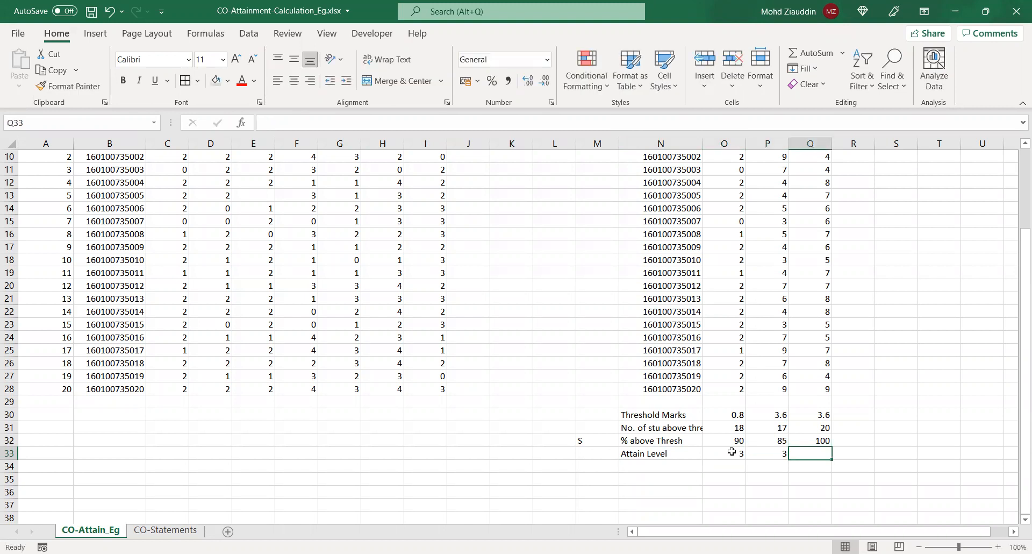
{"action": "type", "text": "3"}
{"action": "key", "text": "Tab"}
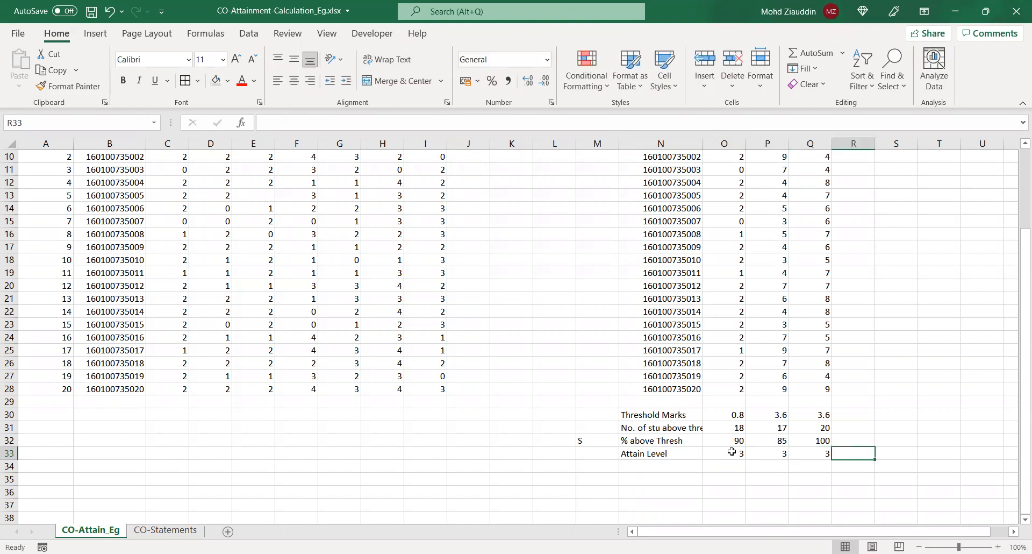
{"action": "left_click_drag", "start_coordinate": [731, 451], "coordinate": [811, 454]}
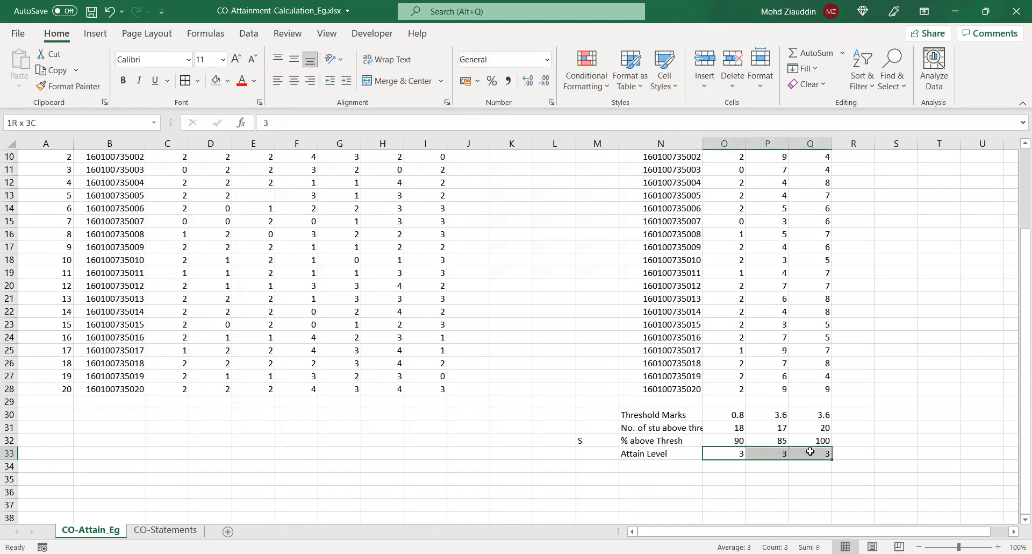
Enter CO1 in G34 and fill the series down to CO6 in G39
{"action": "left_click", "coordinate": [326, 467]}
{"action": "type", "text": "C"}
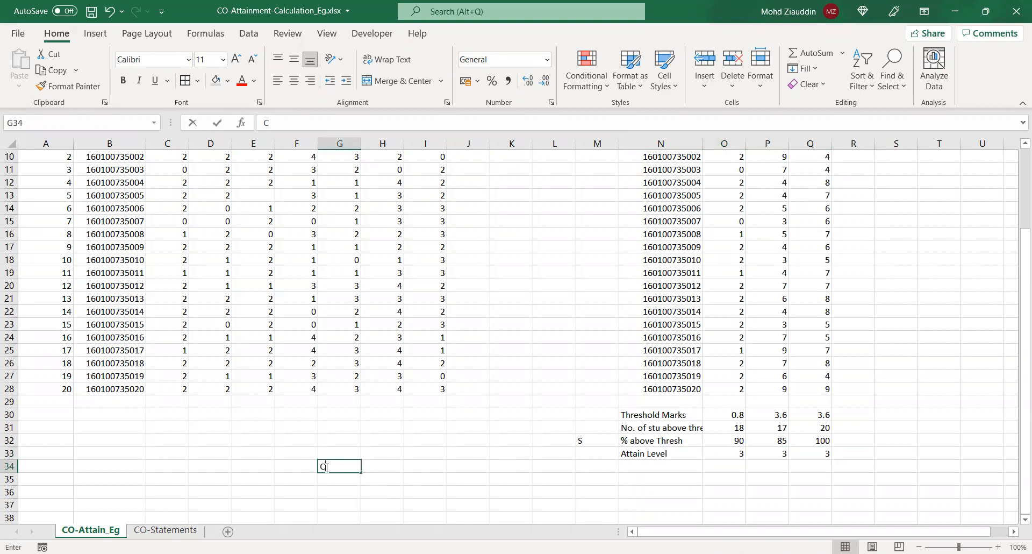
{"action": "type", "text": "O1"}
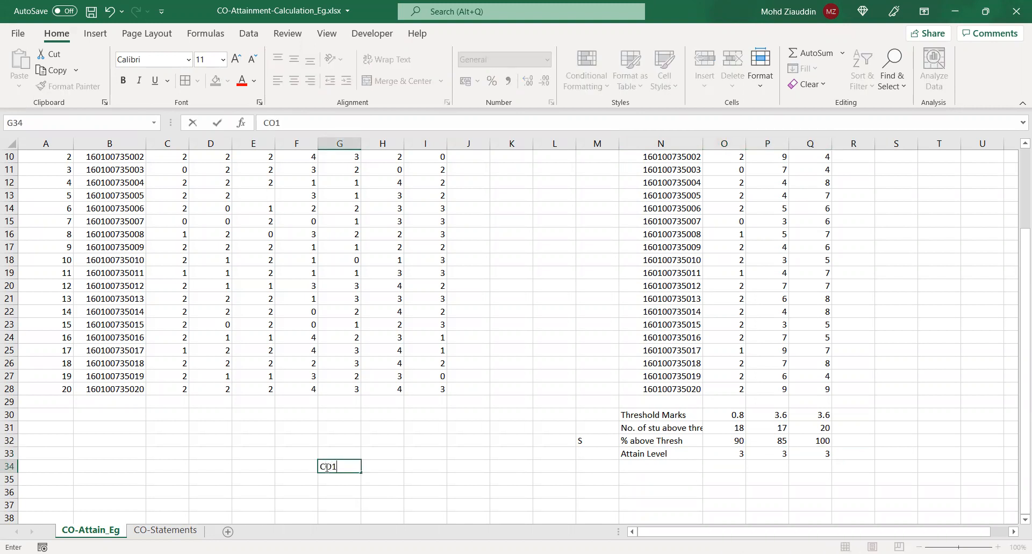
{"action": "left_click", "coordinate": [341, 488]}
{"action": "left_click", "coordinate": [351, 469]}
{"action": "left_click_drag", "start_coordinate": [361, 472], "coordinate": [353, 490]}
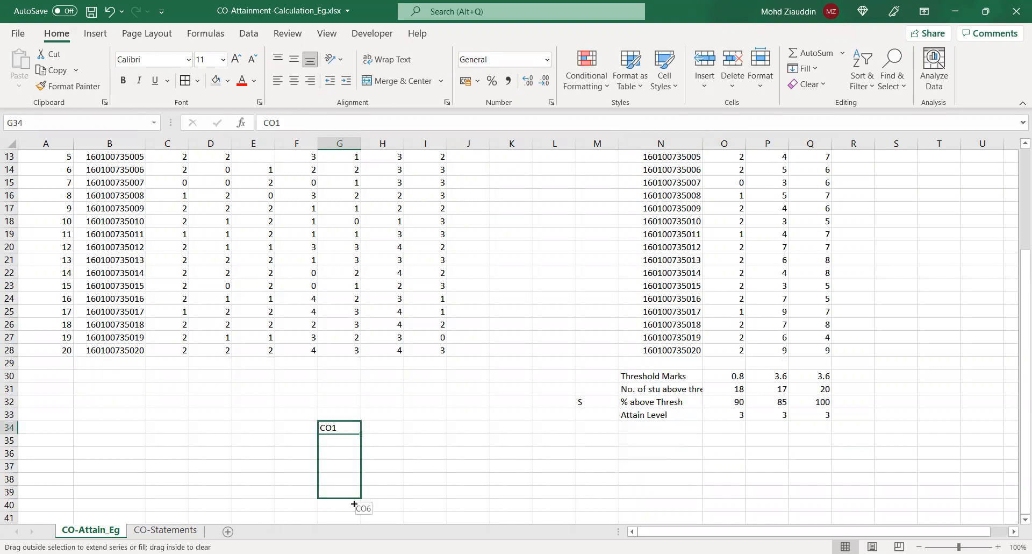
Enter the heading "Attain ment Level" in H33 above the column beside the CO list
{"action": "left_click", "coordinate": [380, 425]}
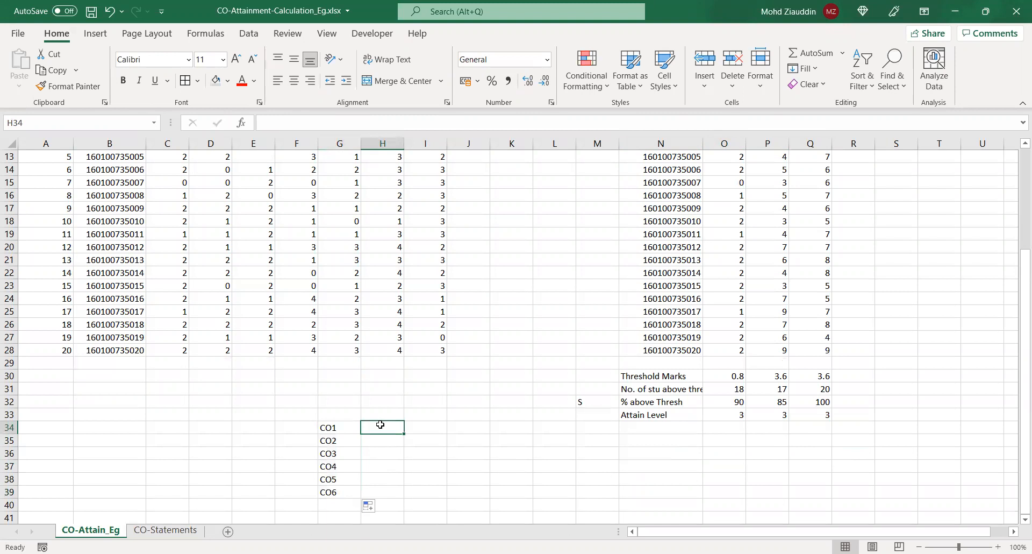
{"action": "left_click", "coordinate": [384, 411]}
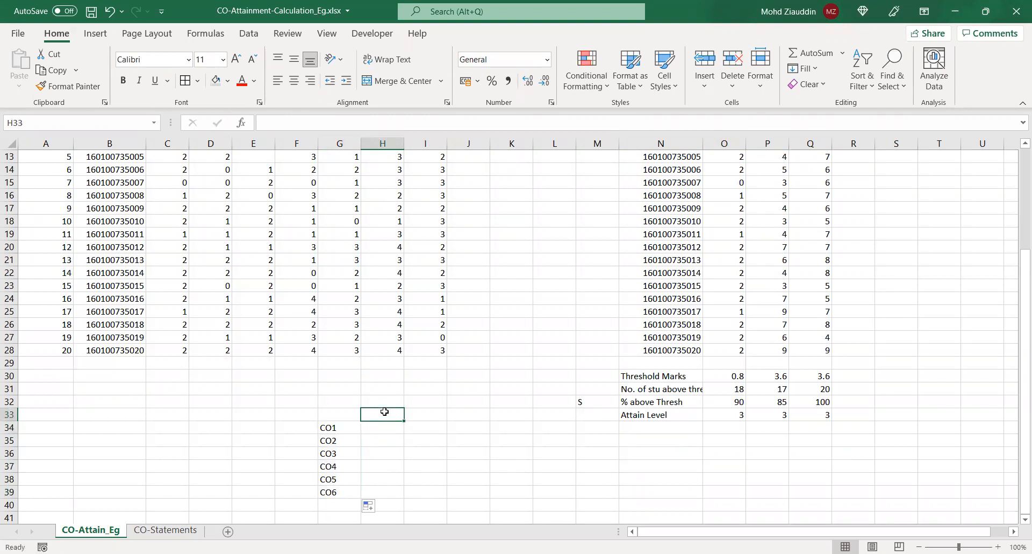
{"action": "type", "text": "Attain"}
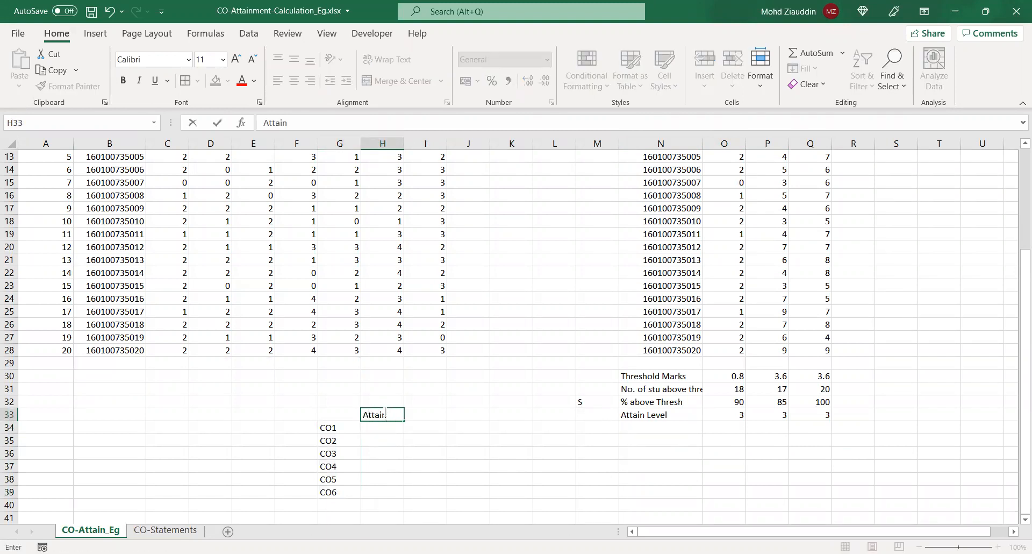
{"action": "type", "text": " ment Level"}
Enter level 3 for CO1 to CO3 in H34:H36 and NA for CO4 to CO6 in H37:H39
{"action": "left_click", "coordinate": [377, 428]}
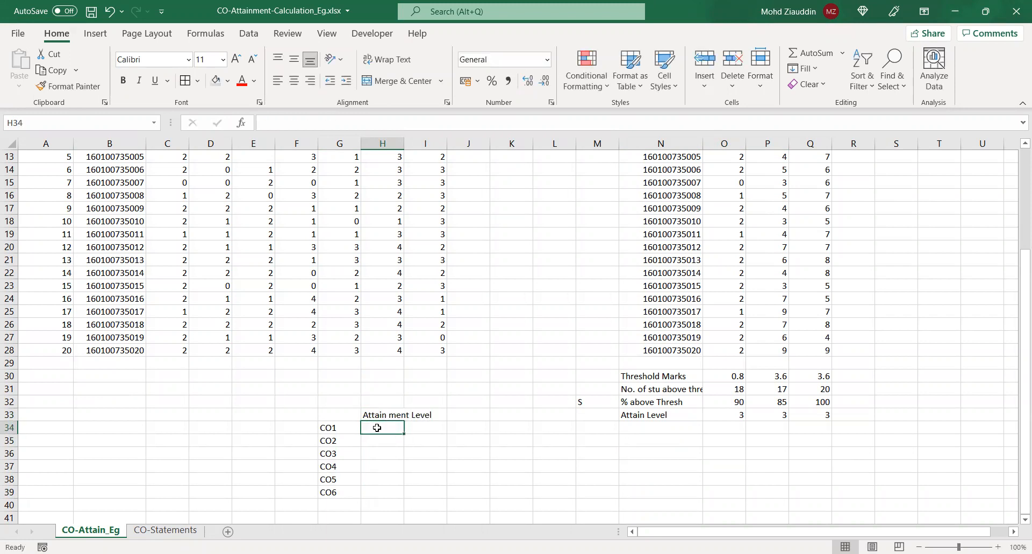
{"action": "type", "text": "3"}
{"action": "key", "text": "Return"}
{"action": "type", "text": "3"}
{"action": "key", "text": "Return"}
{"action": "type", "text": "3"}
{"action": "key", "text": "Return"}
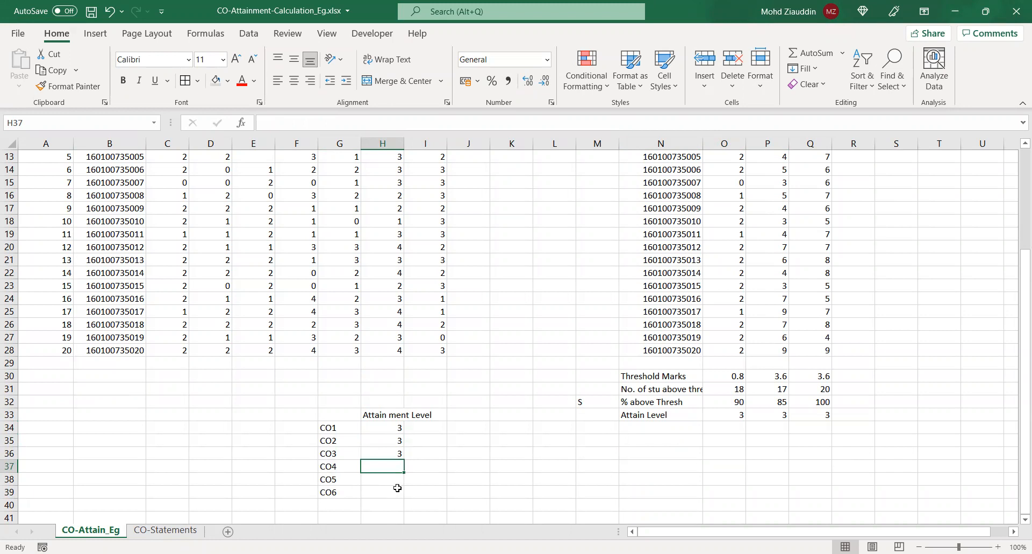
{"action": "type", "text": "NA"}
{"action": "key", "text": "Return"}
{"action": "type", "text": "NA"}
{"action": "key", "text": "Return"}
{"action": "type", "text": "NA"}
{"action": "left_click", "coordinate": [466, 479]}
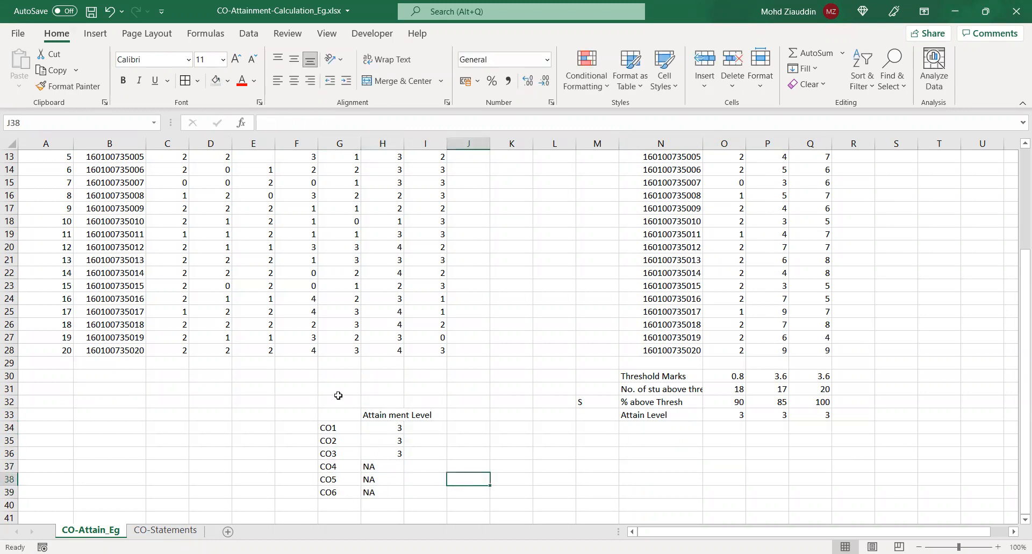
Enter the heading "Mid-1" in H32 above the attainment level heading
{"action": "left_click", "coordinate": [383, 403]}
{"action": "type", "text": "Mid-1"}
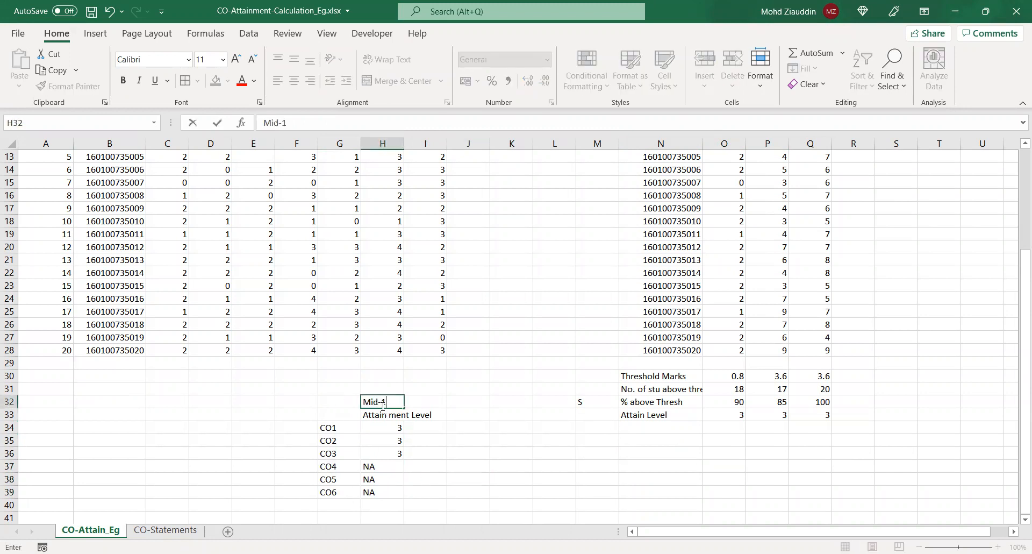
{"action": "key", "text": "Return"}
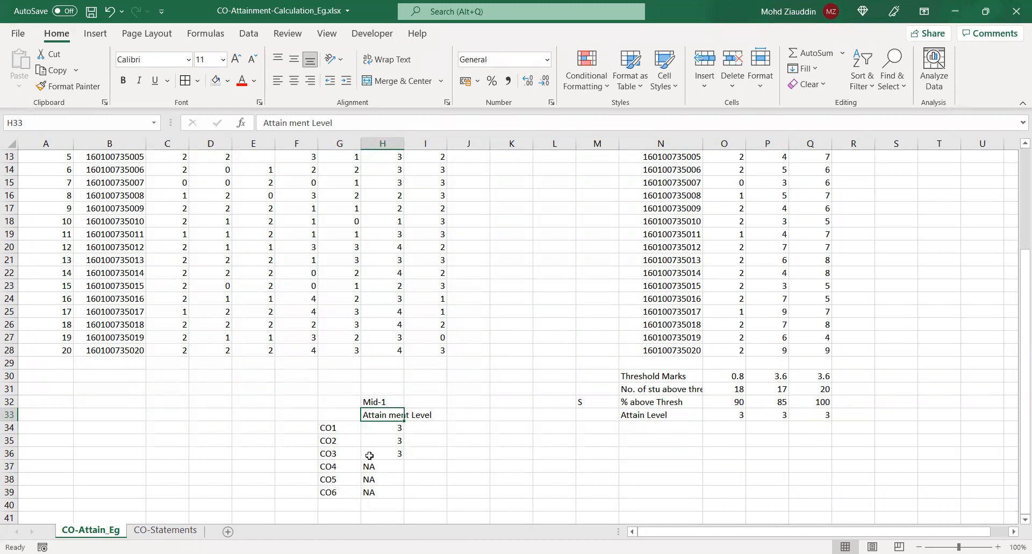
Insert a column chart of the Mid-1 attainment levels in H34:H39
{"action": "left_click_drag", "start_coordinate": [382, 427], "coordinate": [382, 492]}
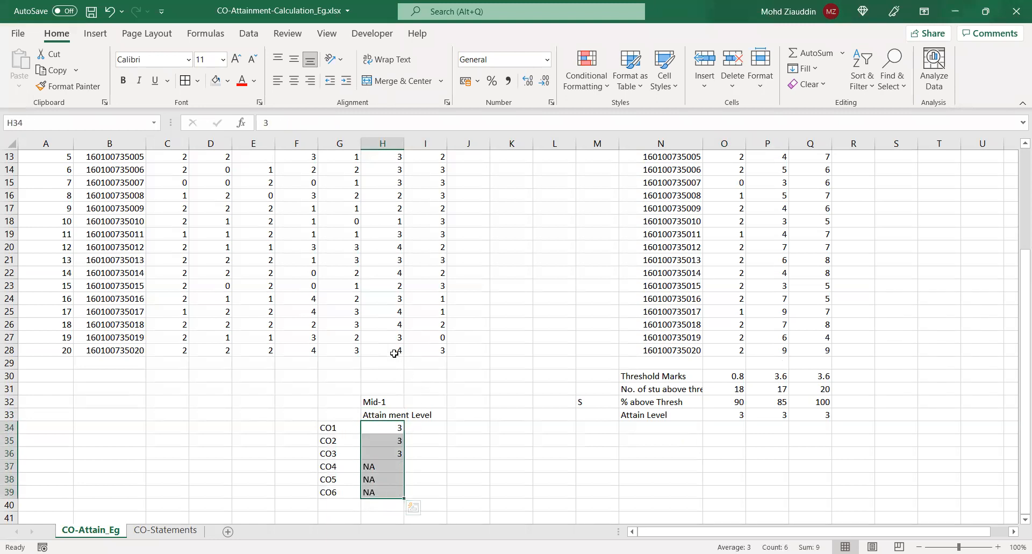
{"action": "left_click", "coordinate": [89, 35]}
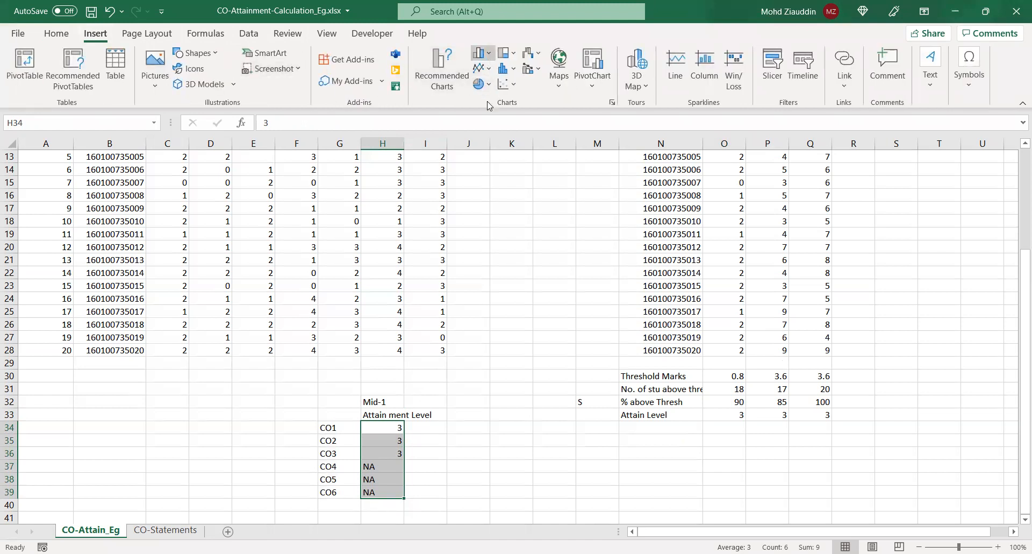
{"action": "key", "text": "alt+F1"}
{"action": "left_click_drag", "start_coordinate": [602, 257], "coordinate": [714, 312]}
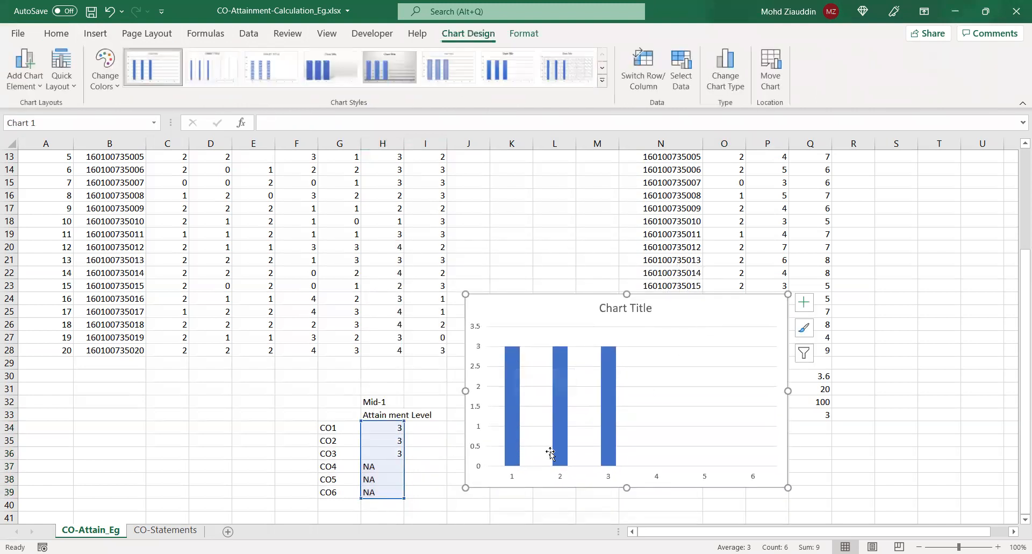
Move the attainment chart below the Attain Level row, starting around row 35, so it covers none of the marks data
{"action": "left_click", "coordinate": [774, 333]}
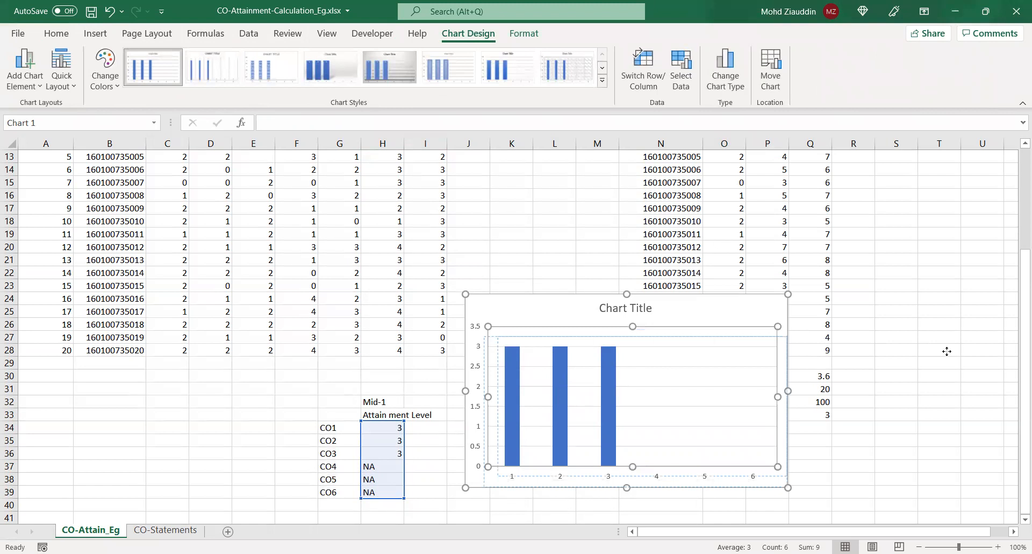
{"action": "left_click", "coordinate": [946, 351]}
{"action": "left_click_drag", "start_coordinate": [731, 311], "coordinate": [995, 290]}
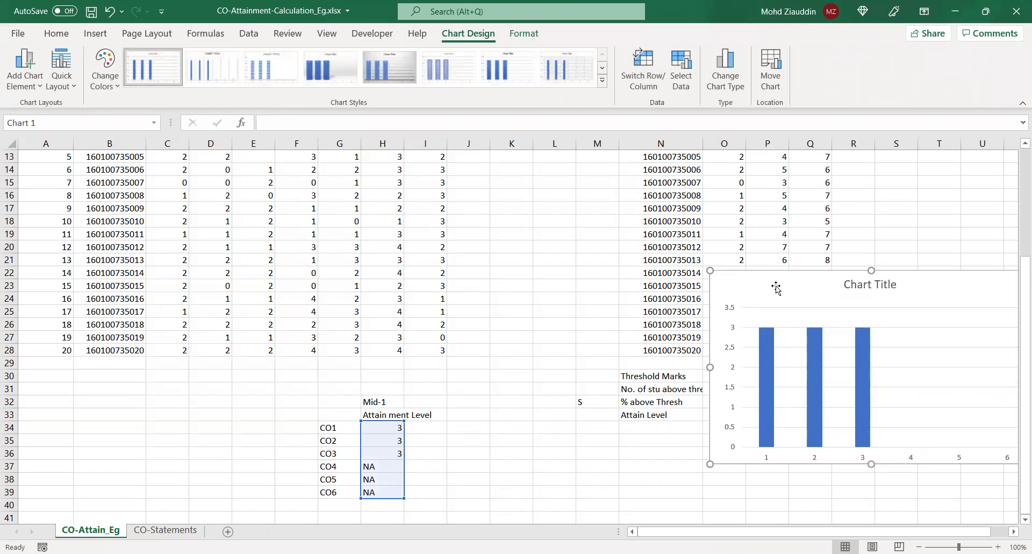
{"action": "left_click_drag", "start_coordinate": [774, 286], "coordinate": [622, 461]}
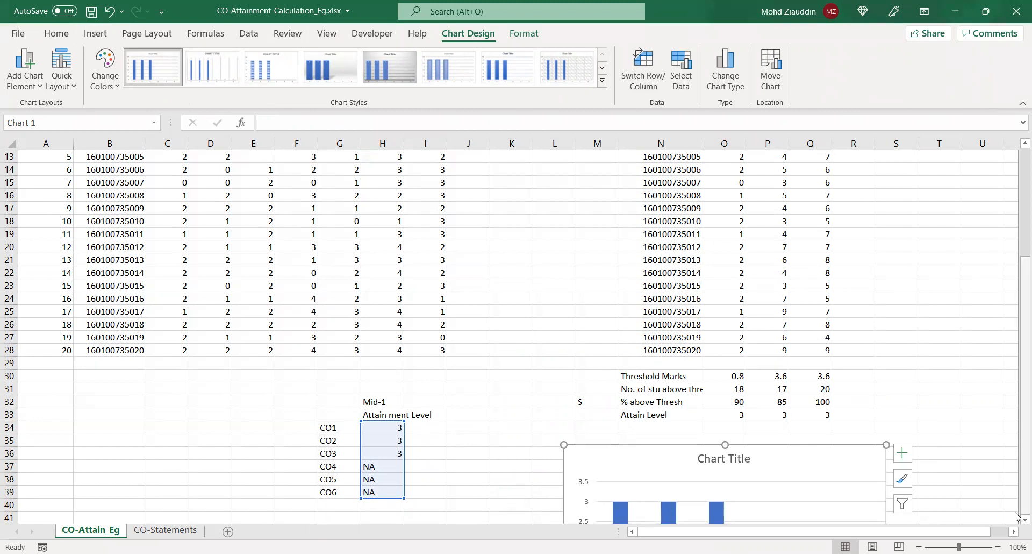
{"action": "scroll", "coordinate": [1016, 519], "scroll_direction": "down", "scroll_amount": 1}
{"action": "scroll", "coordinate": [1016, 519], "scroll_direction": "down", "scroll_amount": 2}
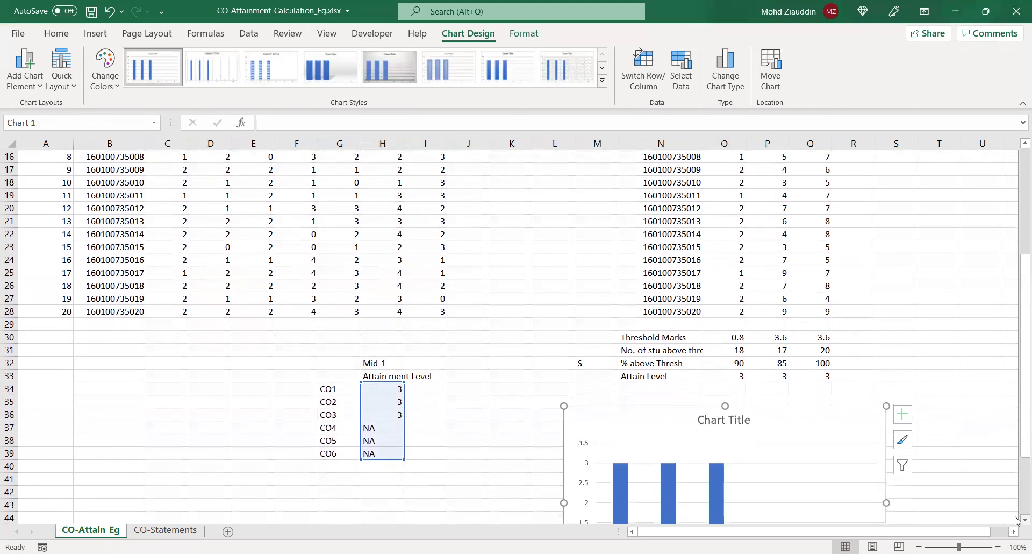